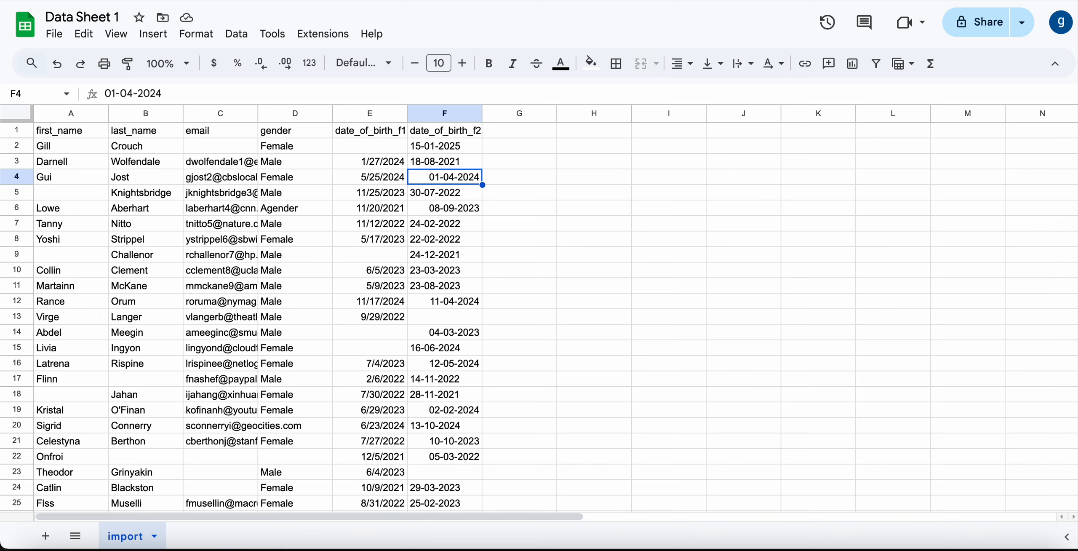
# - Examine the date entries in the date_of_birth_f1 and date_of_birth_f2 columns of the import sheet for format differences and blanks
pyautogui.press('Up')
pyautogui.press('Down')
pyautogui.press('Down')
pyautogui.press('Down')
pyautogui.press('Up')
pyautogui.press('Up')
pyautogui.press('Up')
pyautogui.press('Down')
pyautogui.press('Down')
pyautogui.press('Down')
pyautogui.press('Up')
pyautogui.press('Up')
pyautogui.press('Up')
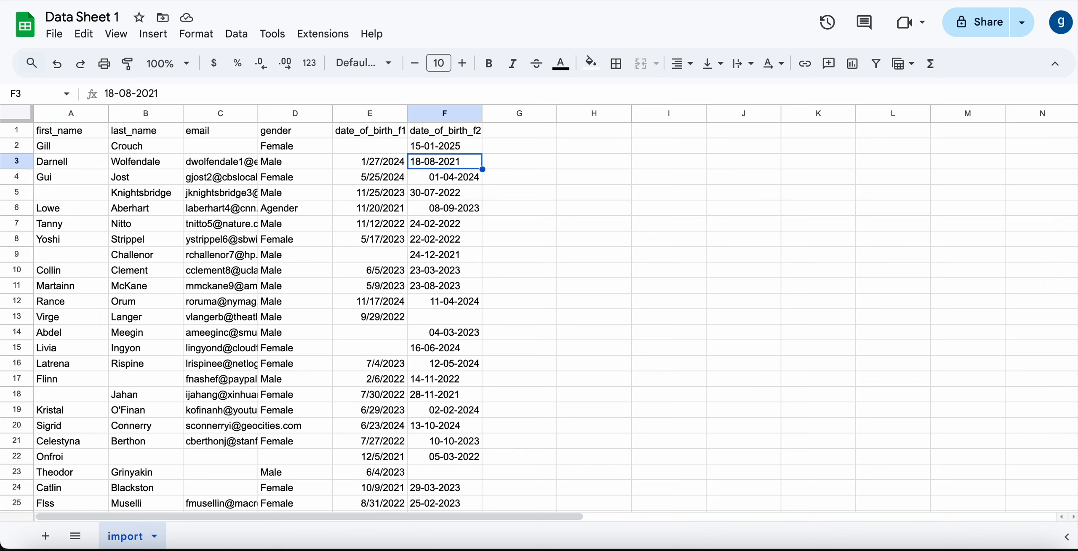
pyautogui.press('Down')
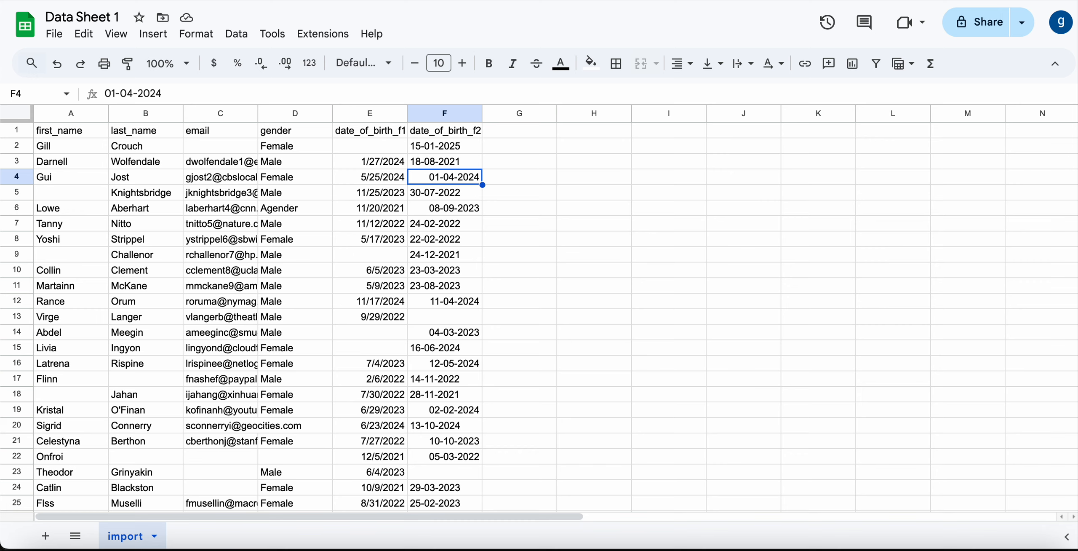
pyautogui.press('Up')
pyautogui.press('Up')
pyautogui.press('Left')
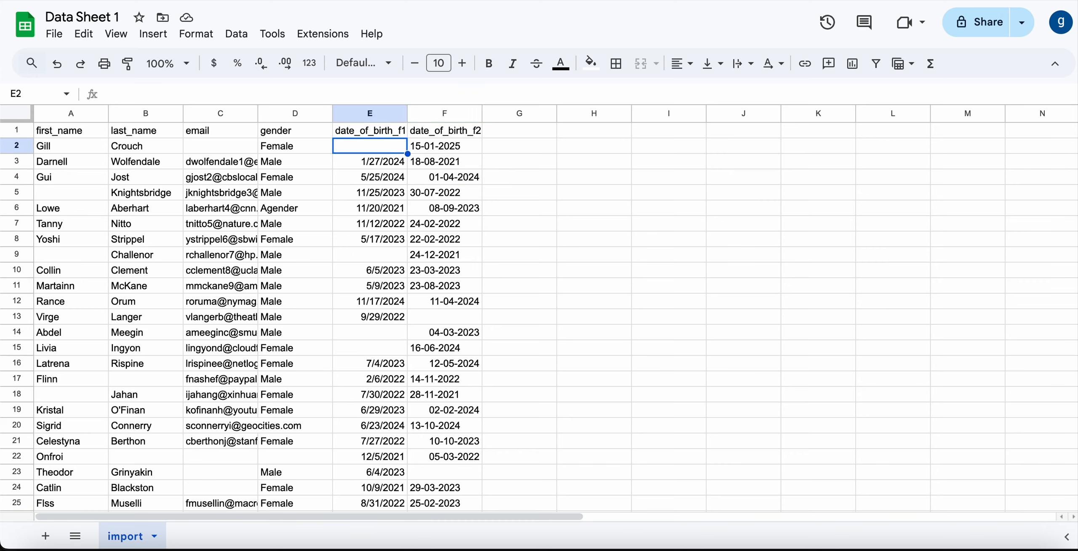
pyautogui.press('Right')
pyautogui.press('Right')
pyautogui.press('Right')
pyautogui.press('Left')
pyautogui.press('Left')
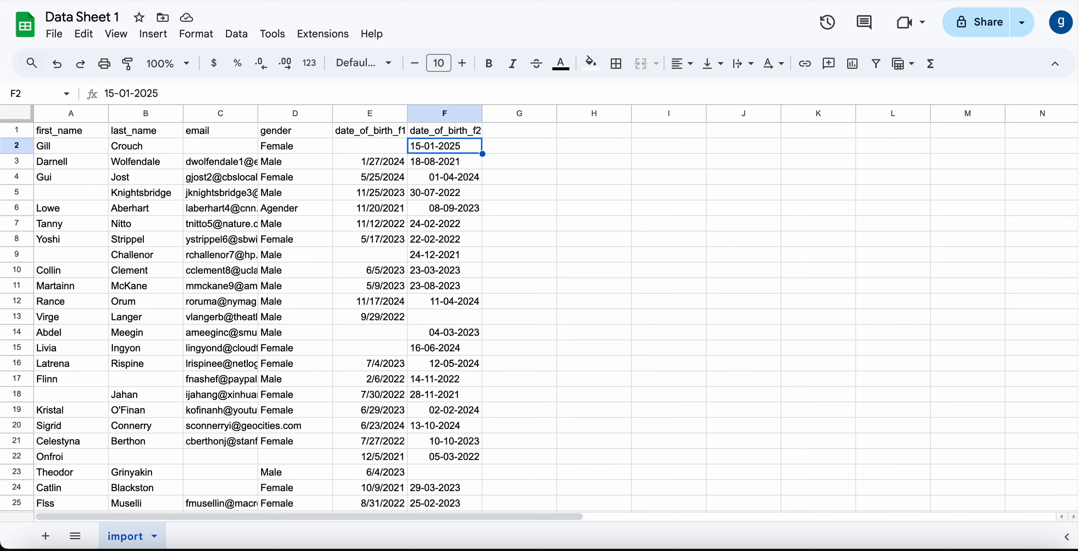
pyautogui.press('Right')
pyautogui.press('Right')
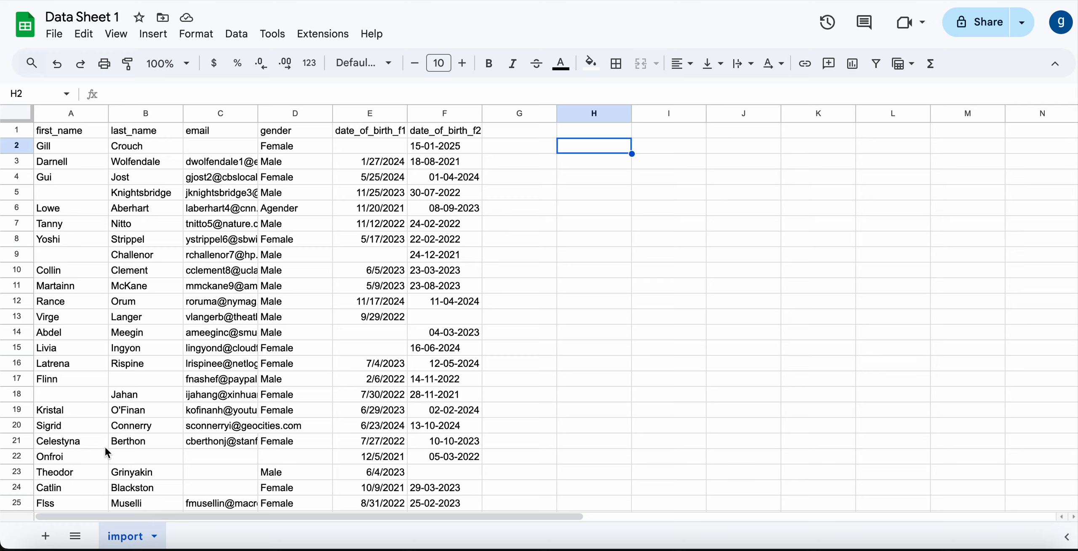
# - Add a new sheet to the workbook and name it query
pyautogui.click(46, 536)
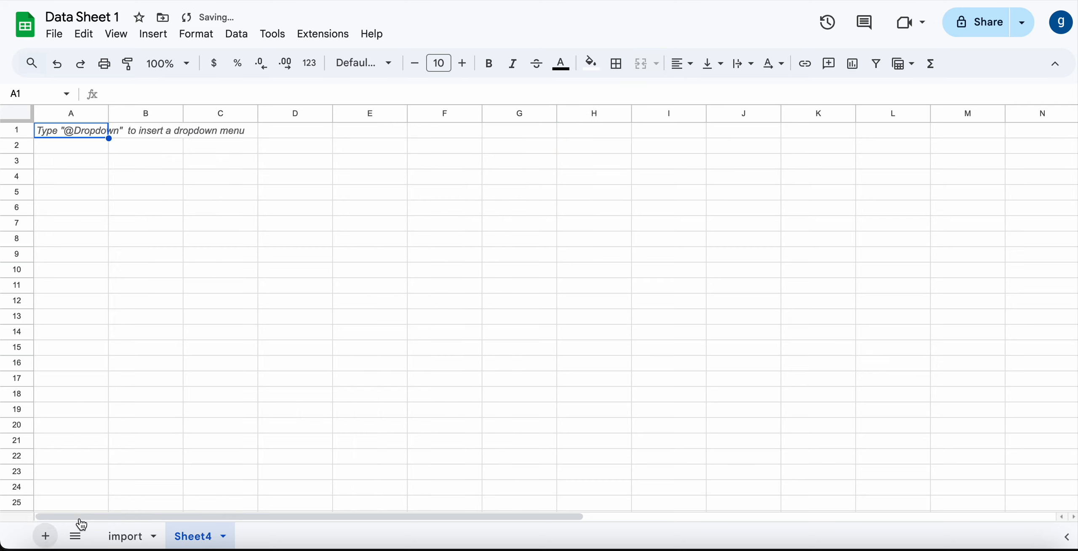
pyautogui.click(224, 536)
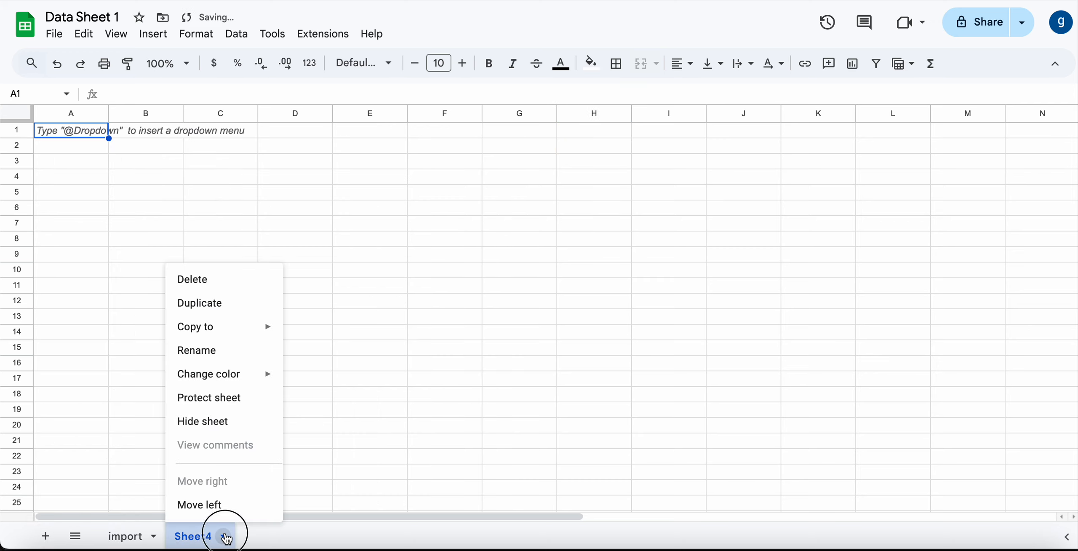
pyautogui.click(222, 355)
pyautogui.write('query')
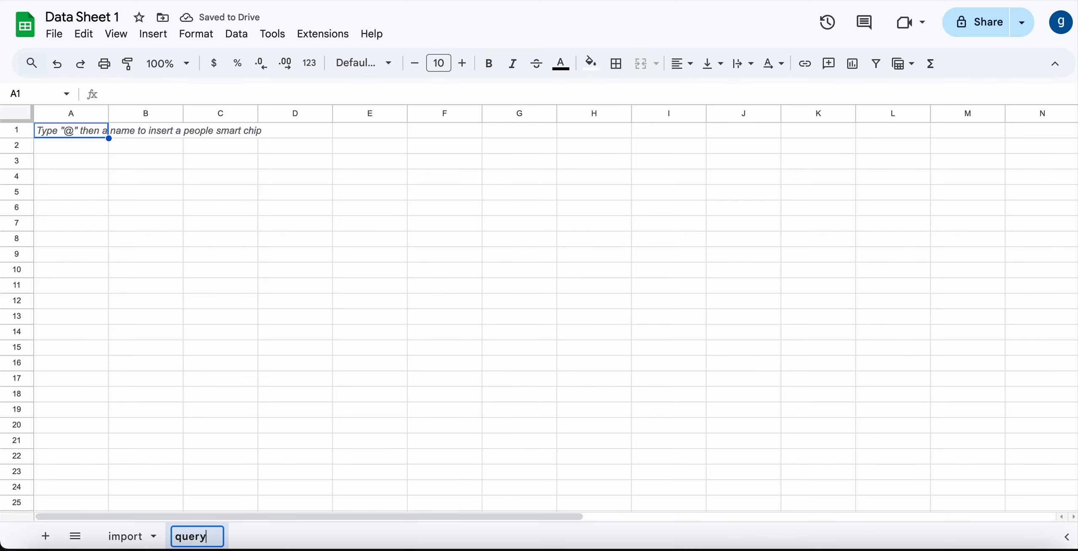
pyautogui.press('Return')
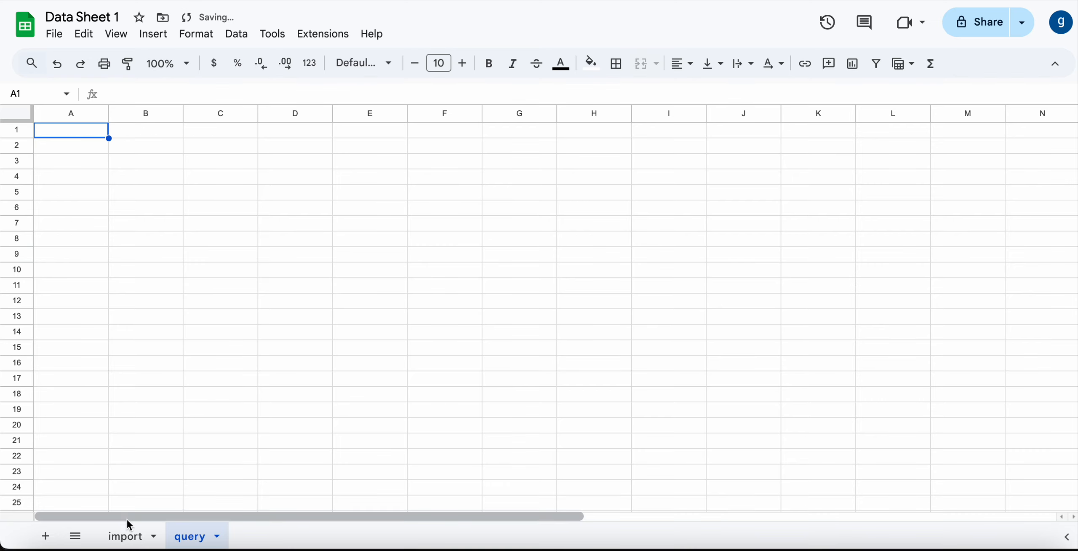
# - Enter the formula =QUERY(import!A:F,"SELECT *") in cell A1 of the query sheet
pyautogui.click(132, 536)
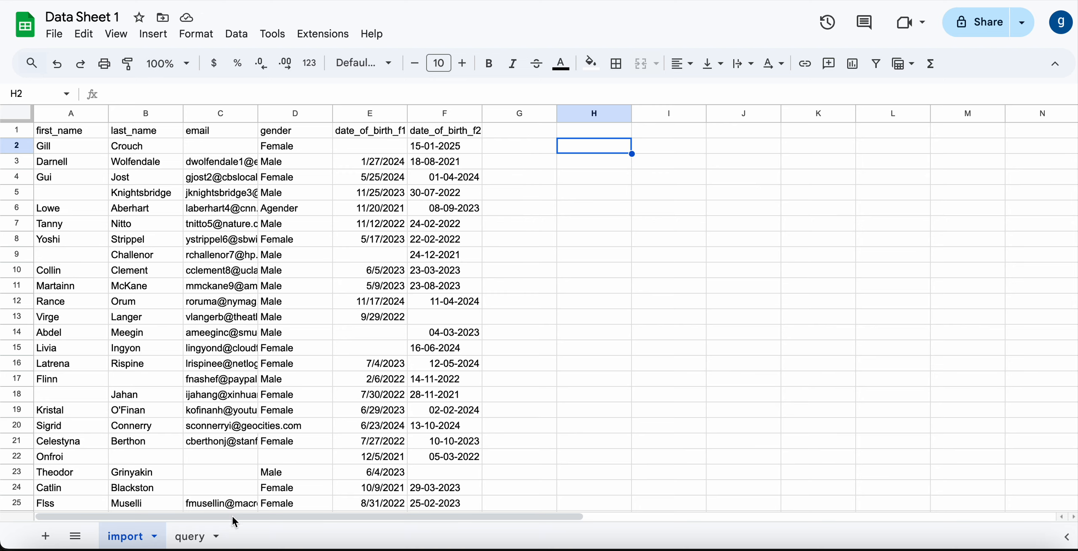
pyautogui.click(199, 537)
pyautogui.click(130, 143)
pyautogui.press('Left')
pyautogui.press('Up')
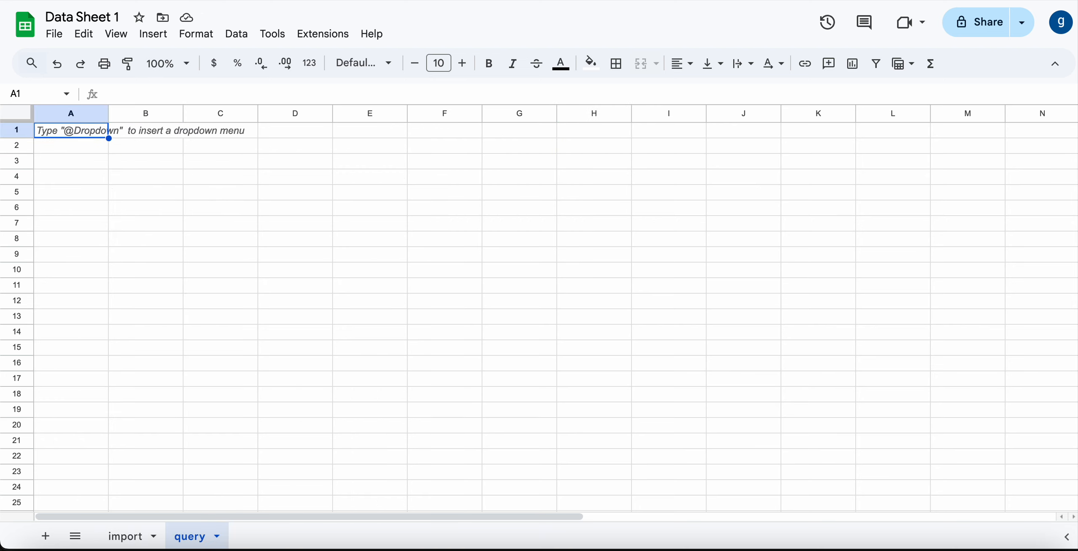
pyautogui.write('=QUERY')
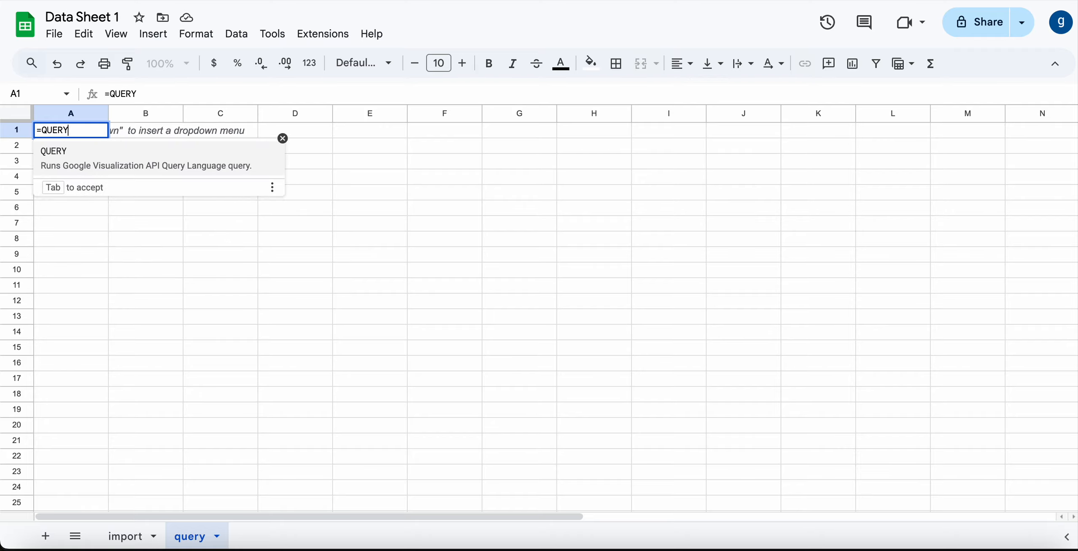
pyautogui.write('(imopor')
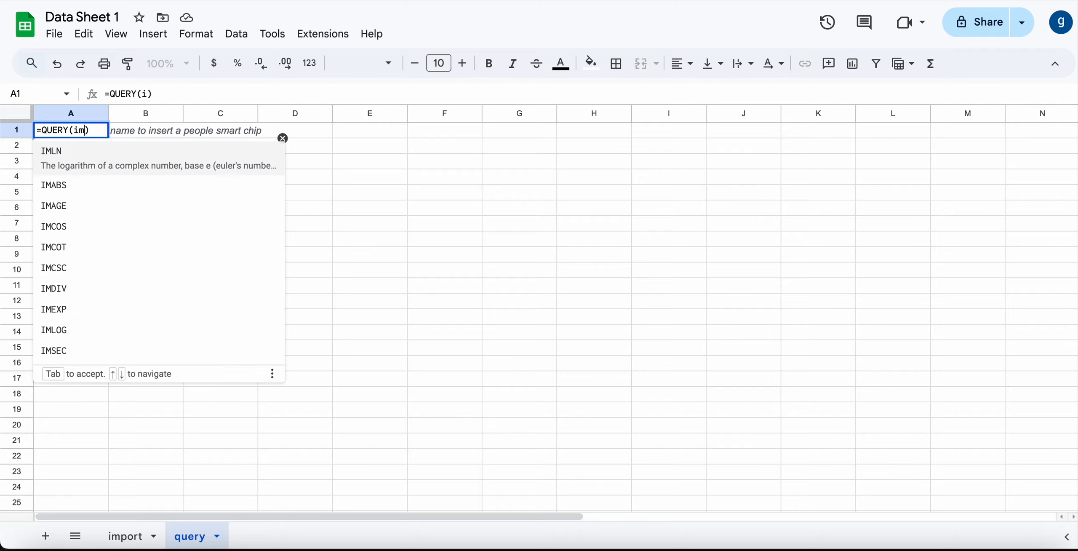
pyautogui.press('BackSpace')
pyautogui.press('BackSpace')
pyautogui.press('BackSpace')
pyautogui.press('BackSpace')
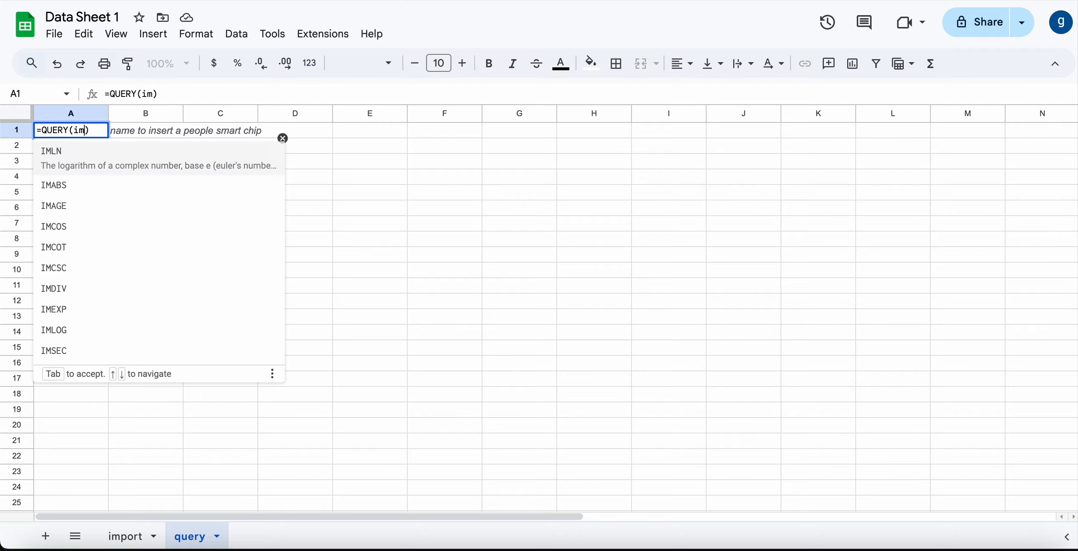
pyautogui.write('port!A:')
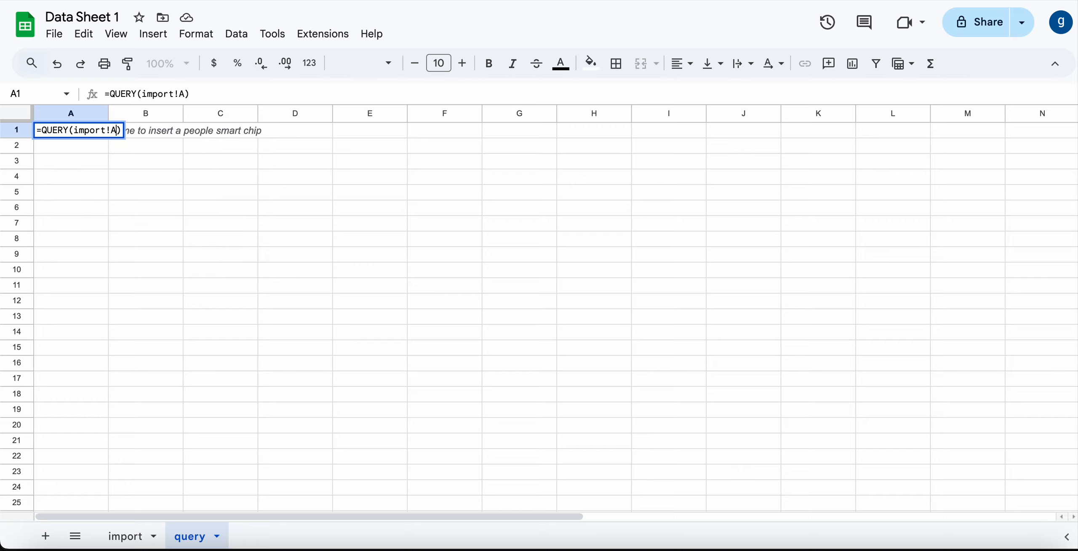
pyautogui.write('F')
pyautogui.write(',"SELE')
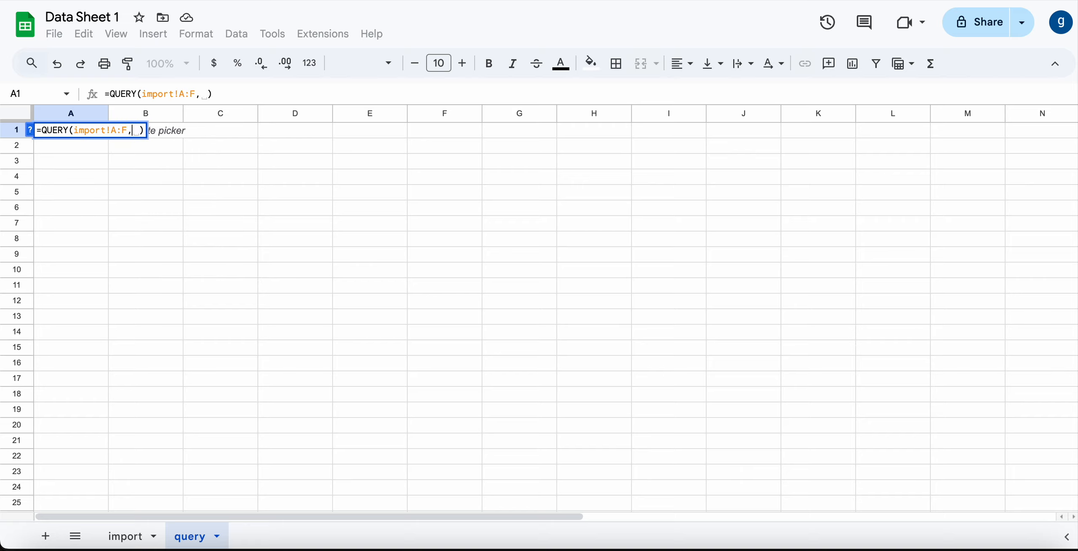
pyautogui.write('CT *')
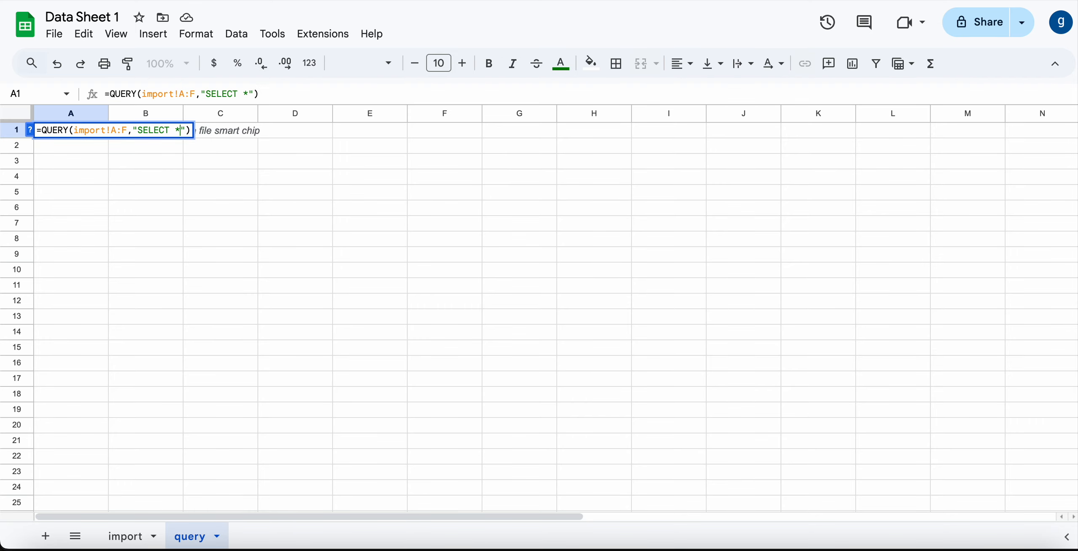
pyautogui.press('Return')
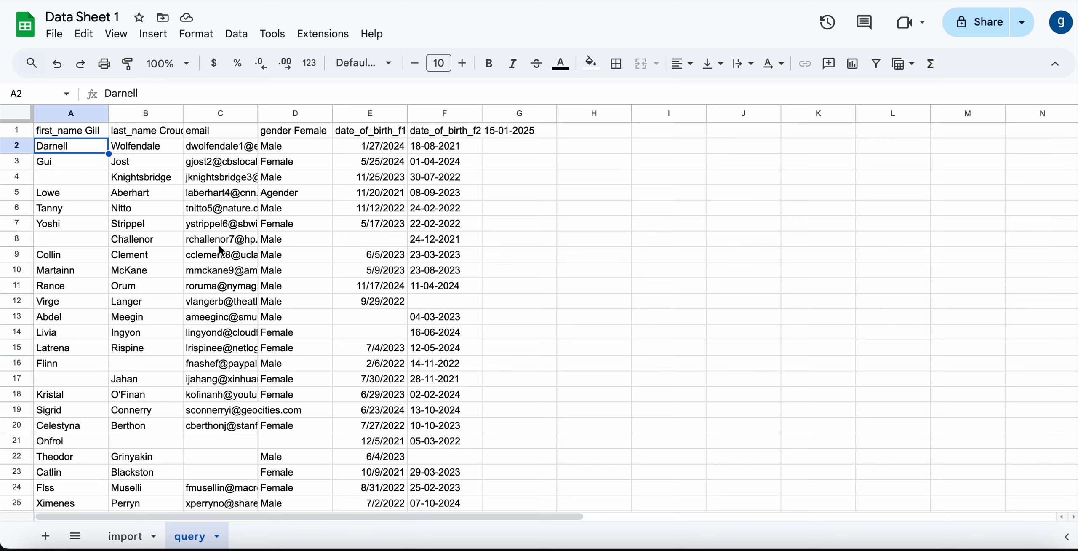
# - Add the condition WHERE A IS NOT NULL after SELECT * in the QUERY formula in cell A1
pyautogui.click(79, 134)
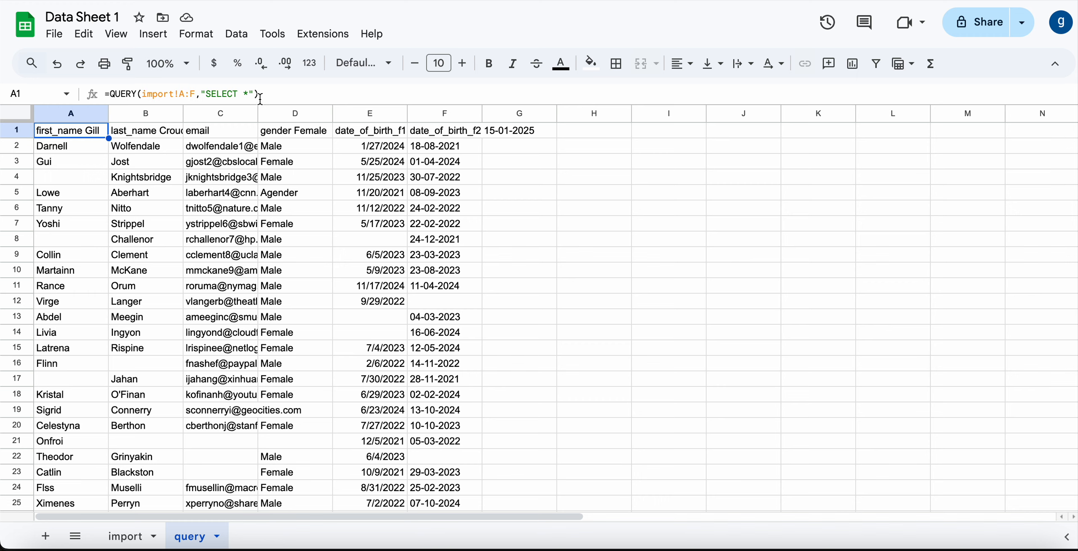
pyautogui.click(283, 92)
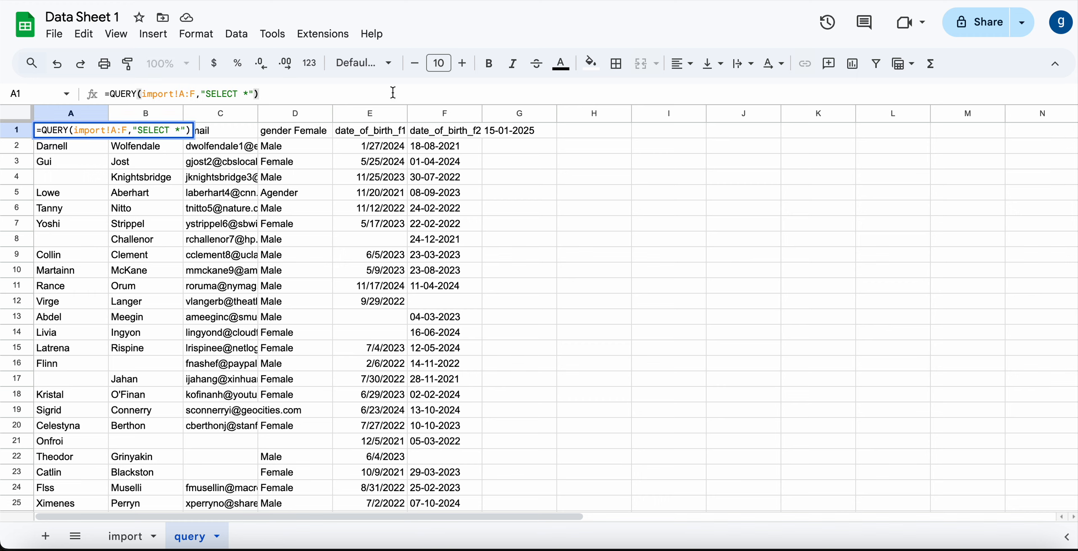
pyautogui.press('Left')
pyautogui.press('Left')
pyautogui.write('WHERE ')
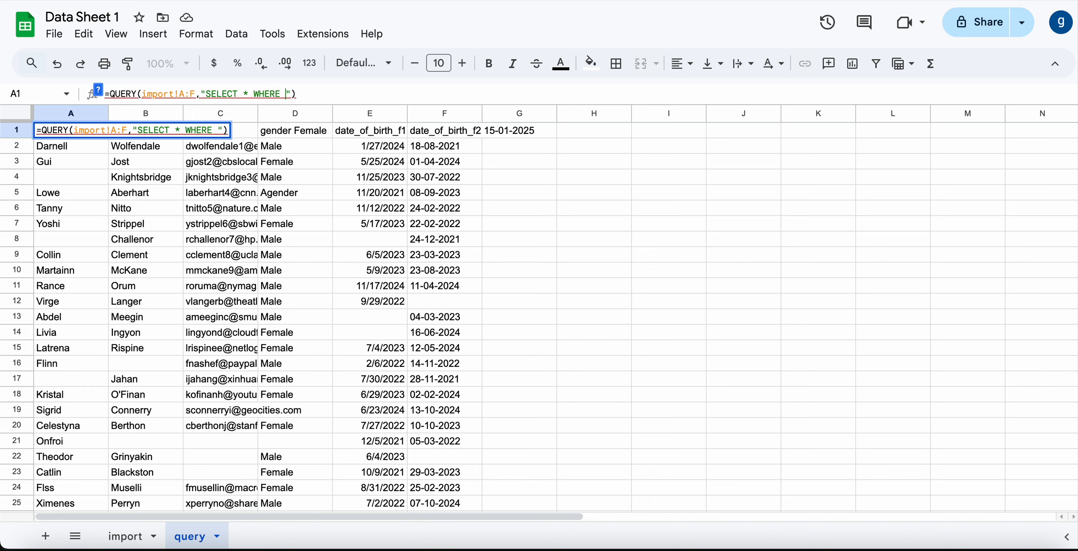
pyautogui.write('A IS NOT N')
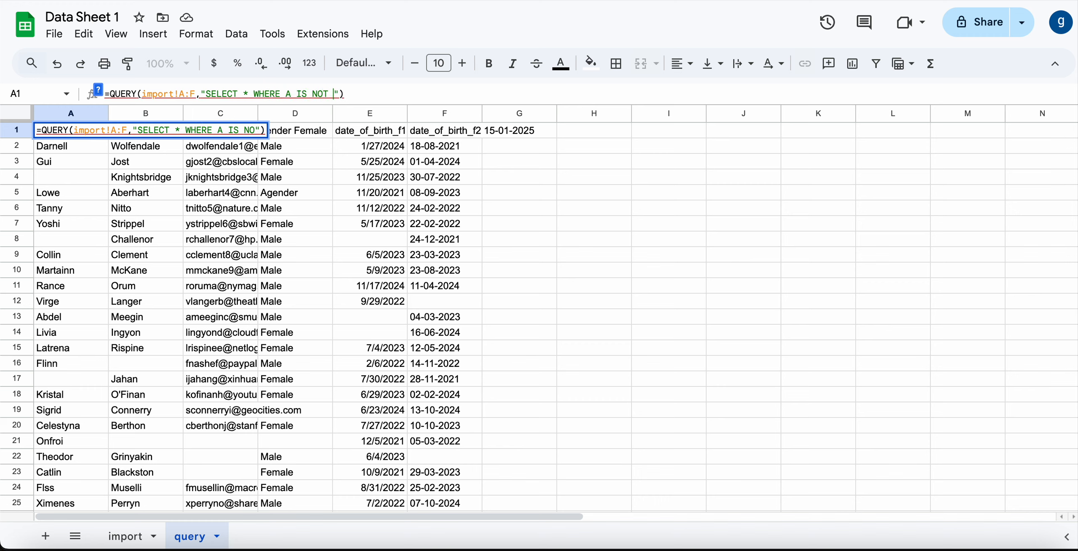
pyautogui.write('ULL')
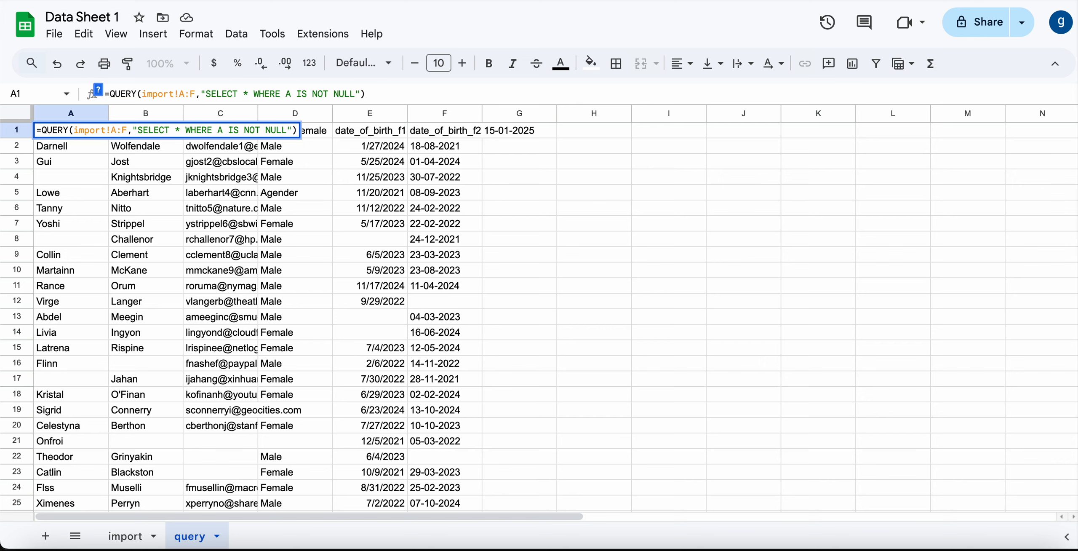
pyautogui.press('Return')
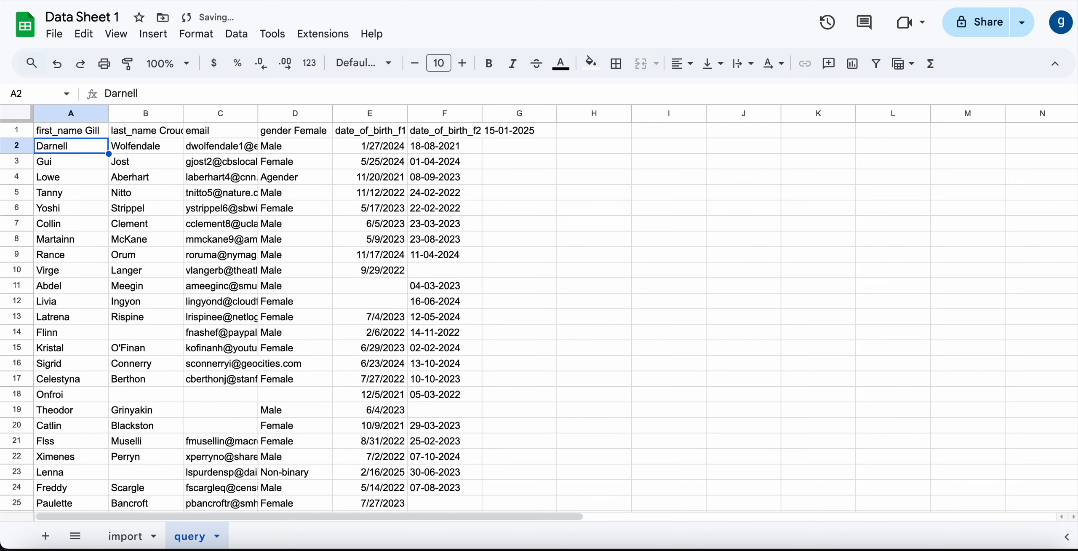
# - Extend the WHERE clause of the A1 QUERY formula with AND B IS NOT NULL AND C IS NOT NULL AND D IS NOT NULL
pyautogui.press('Up')
pyautogui.click(411, 94)
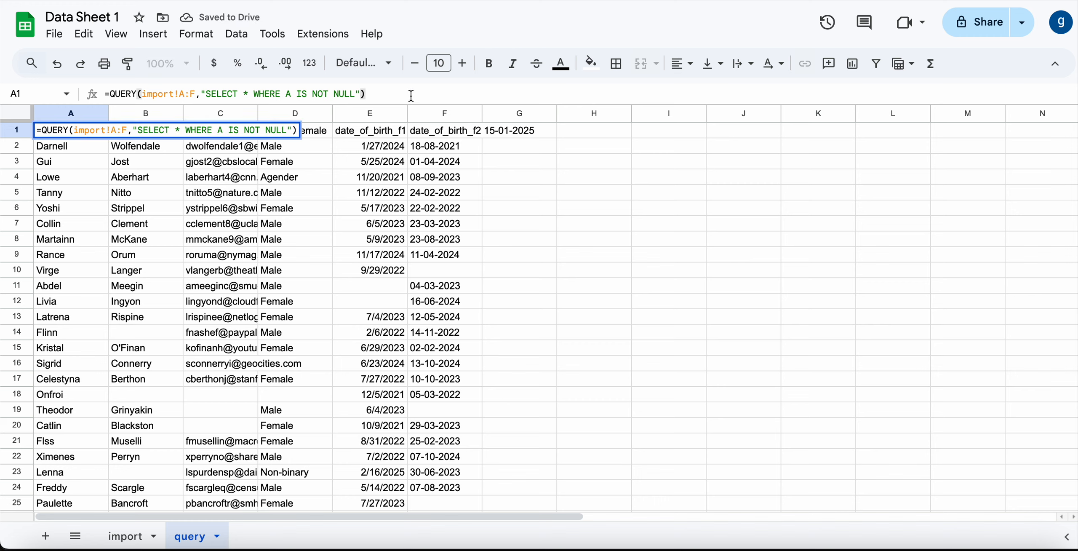
pyautogui.click(357, 94)
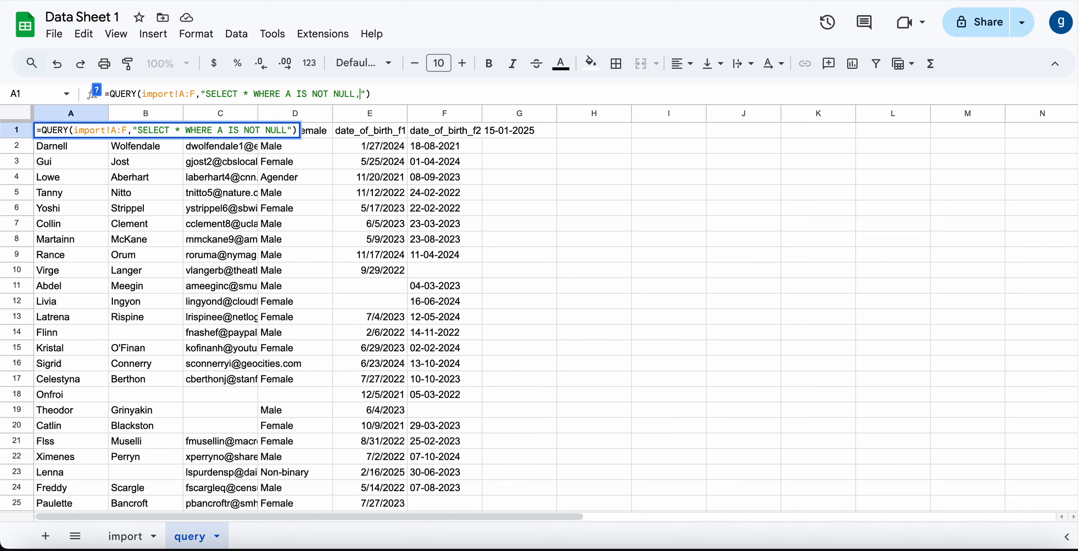
pyautogui.write(',')
pyautogui.press('BackSpace')
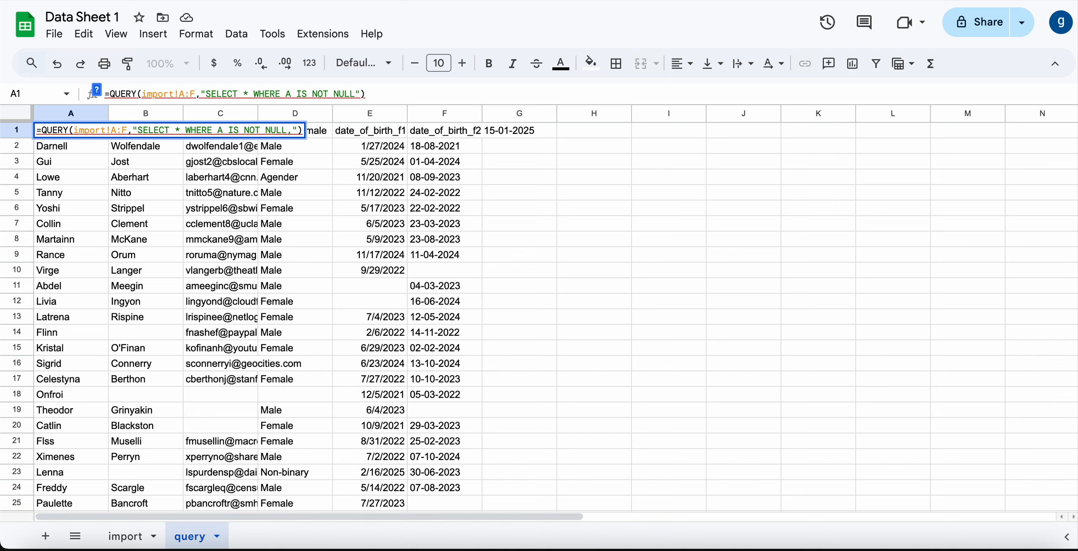
pyautogui.write('AND ')
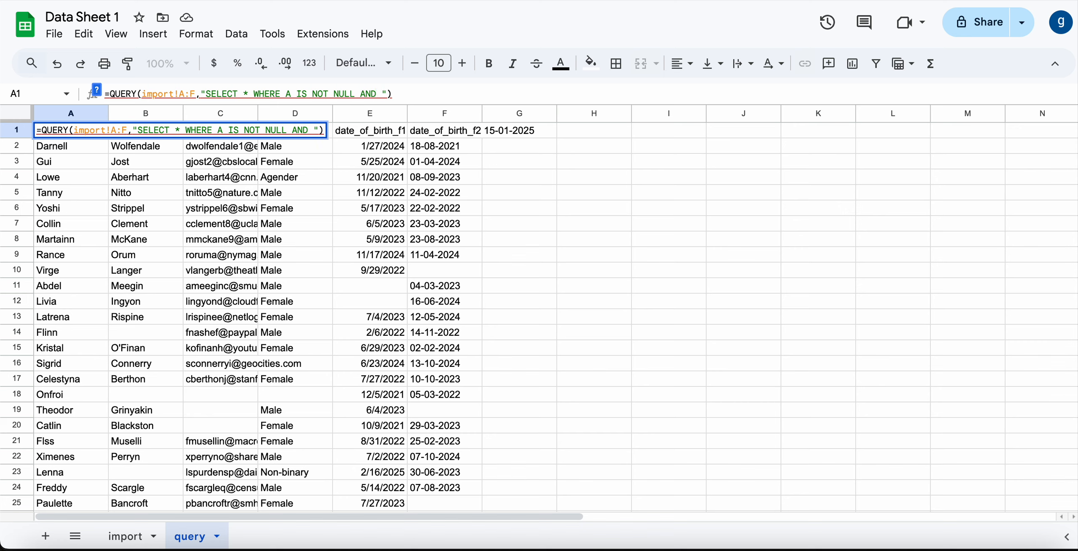
pyautogui.write('B IS NOT NUL')
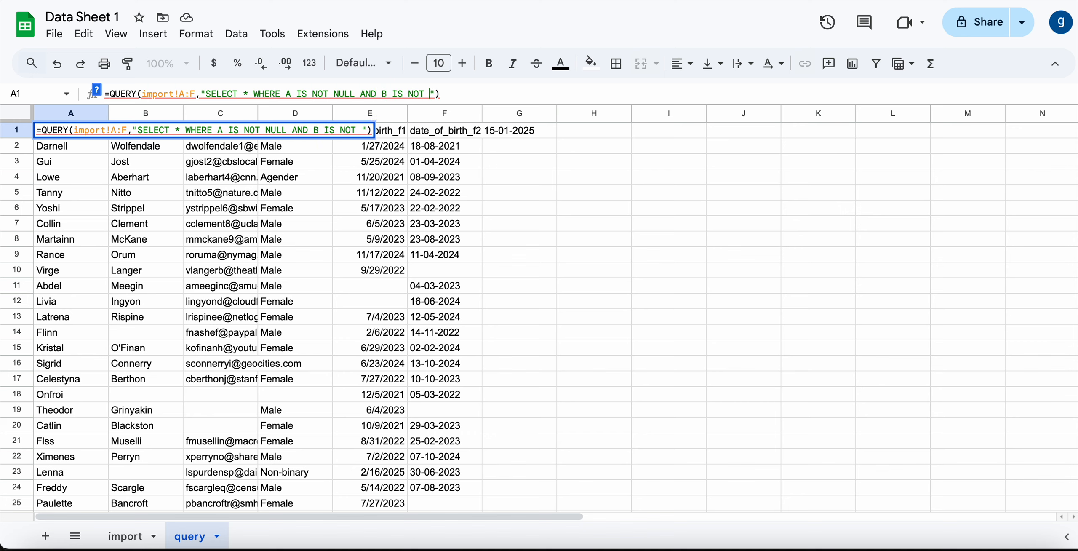
pyautogui.write('L AND C ')
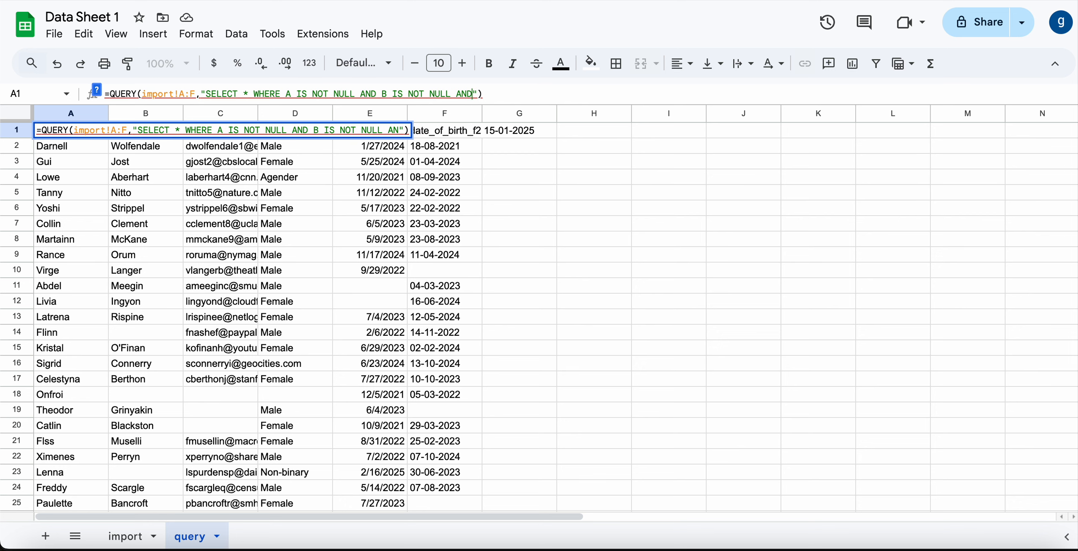
pyautogui.write('IS NOT NU')
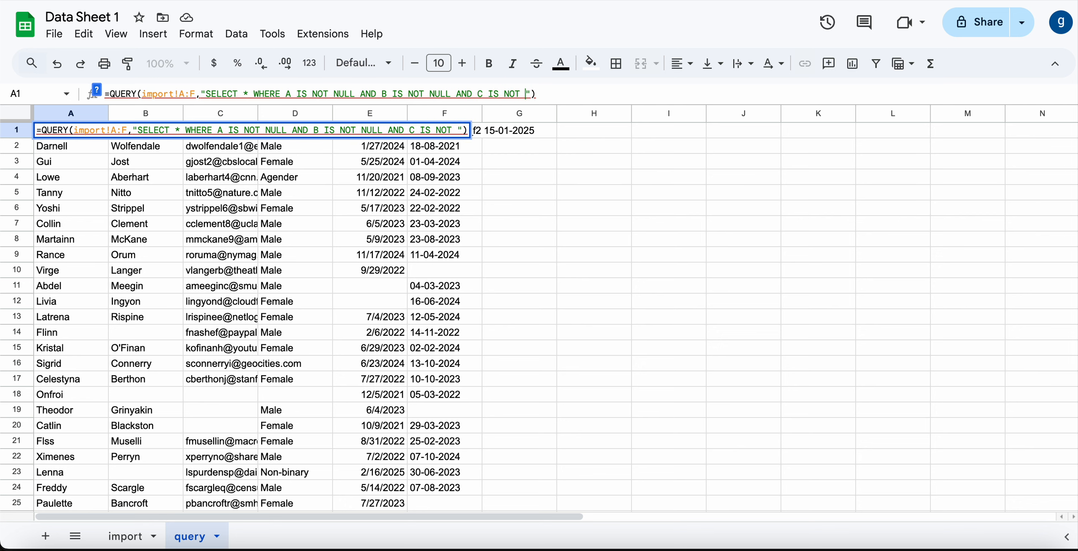
pyautogui.write('LL AND ')
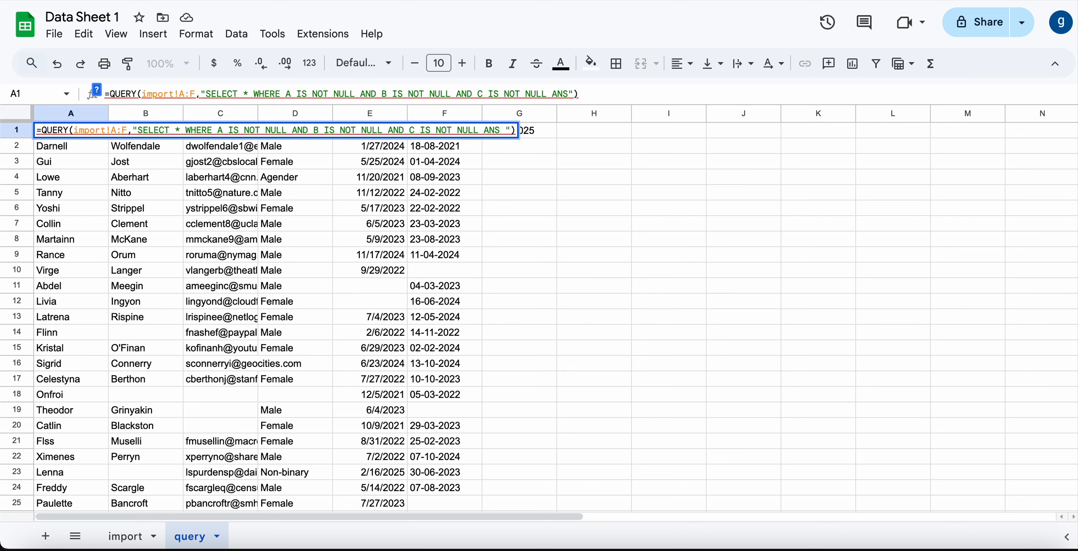
pyautogui.write('D I N')
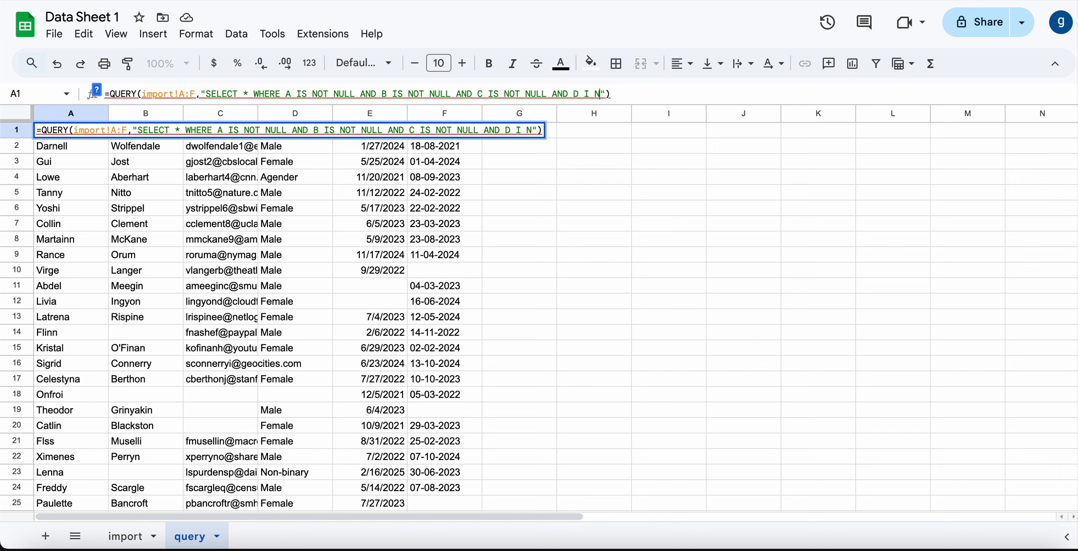
pyautogui.press('BackSpace')
pyautogui.write('S NOT NU')
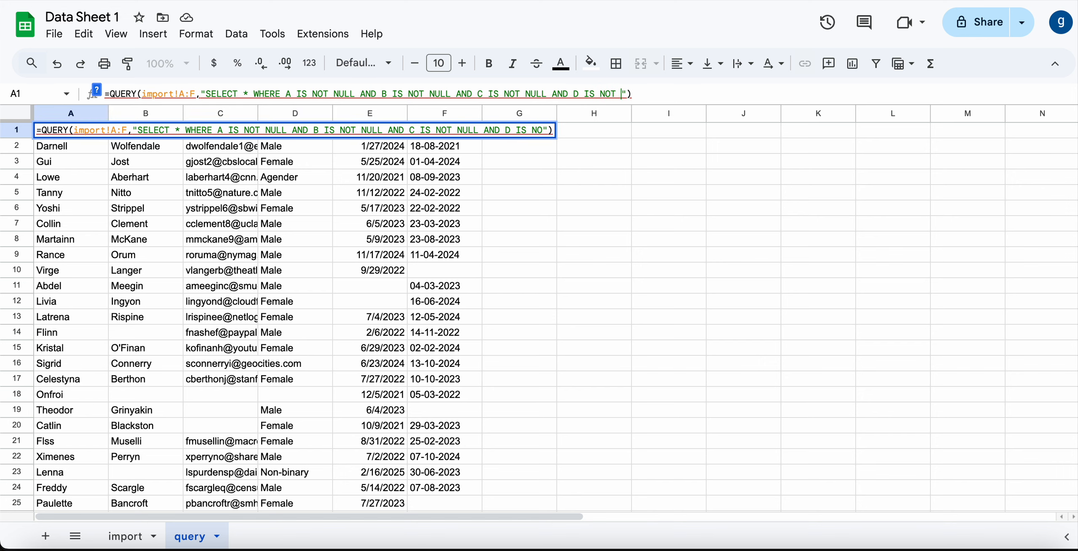
pyautogui.write('LL')
pyautogui.press('Return')
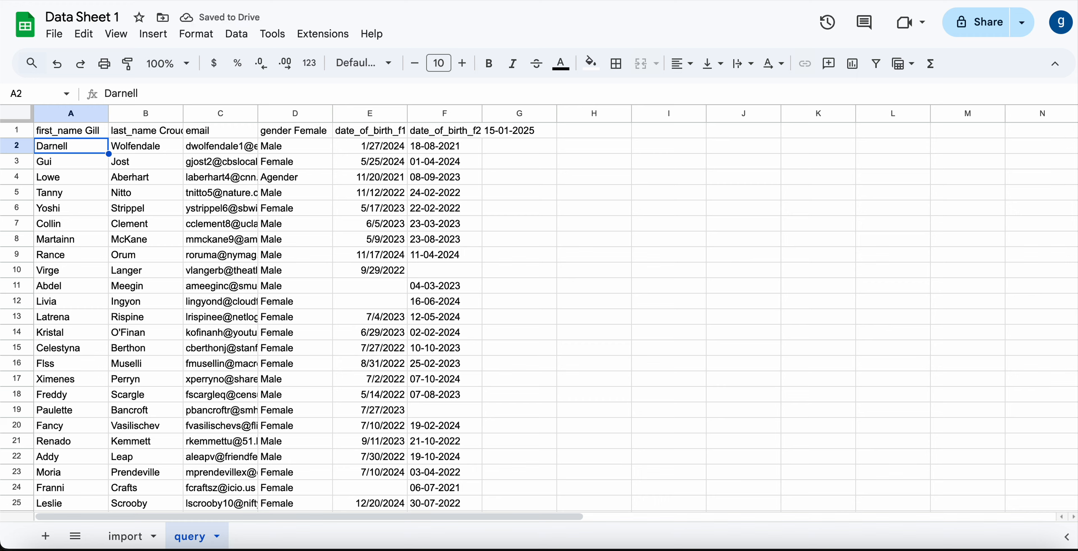
# - Review the first data row of the query results across the name, email, gender and date of birth columns
pyautogui.press('Right')
pyautogui.press('Right')
pyautogui.press('Right')
pyautogui.press('Right')
pyautogui.press('Right')
pyautogui.press('Left')
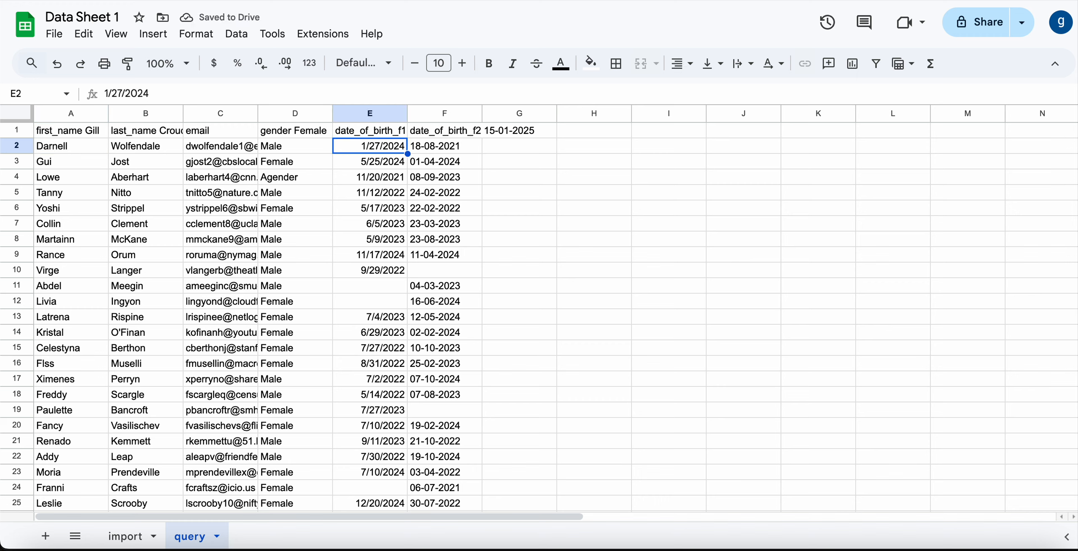
pyautogui.press('Right')
pyautogui.press('Left')
pyautogui.press('Left')
pyautogui.press('Left')
pyautogui.press('Left')
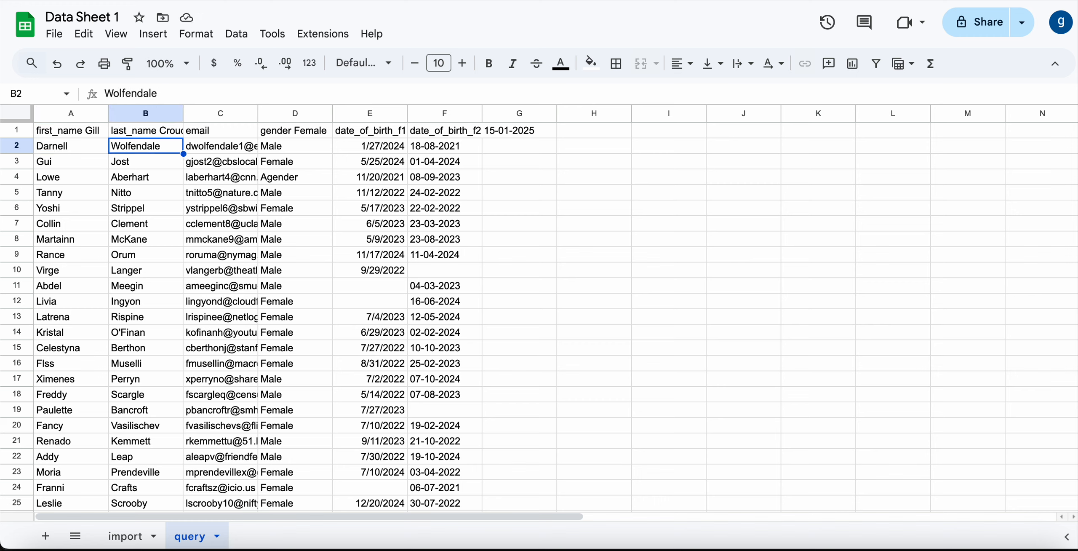
pyautogui.press('Left')
pyautogui.press('Right')
pyautogui.press('Right')
pyautogui.press('Left')
pyautogui.press('Left')
# - Add 1 as the headers argument at the end of the QUERY formula in cell A1
pyautogui.press('Up')
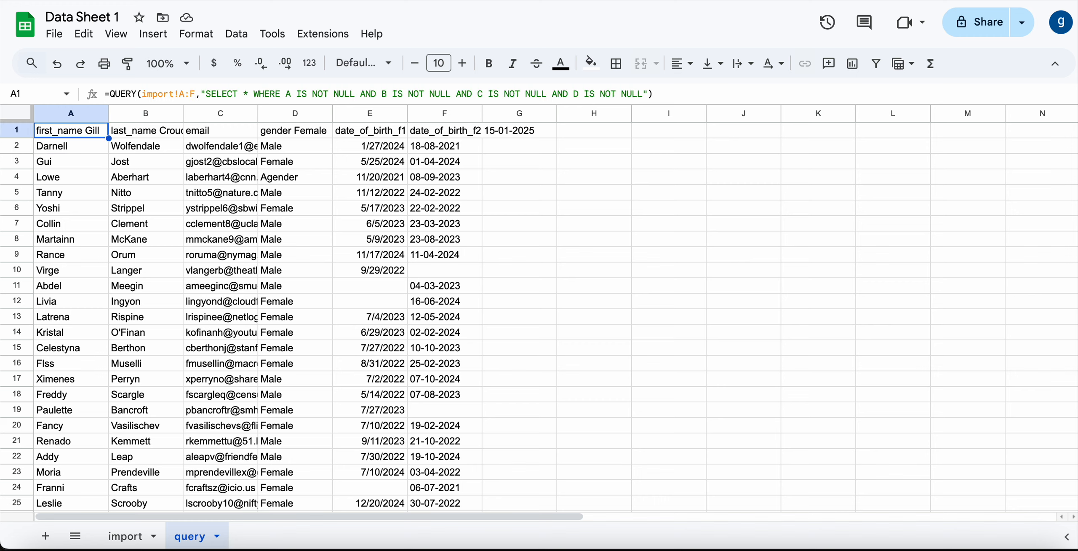
pyautogui.press('Right')
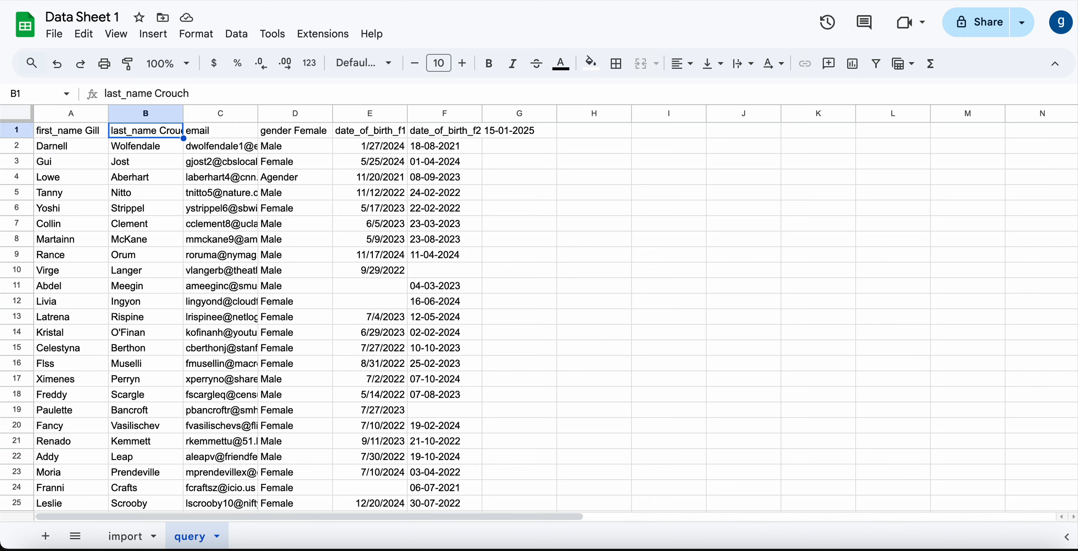
pyautogui.press('Left')
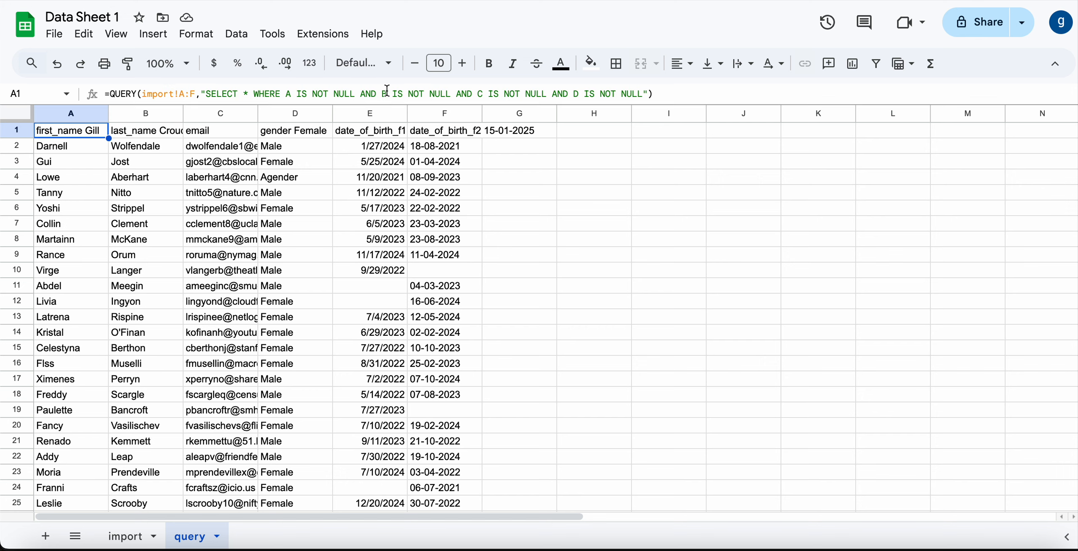
pyautogui.click(653, 92)
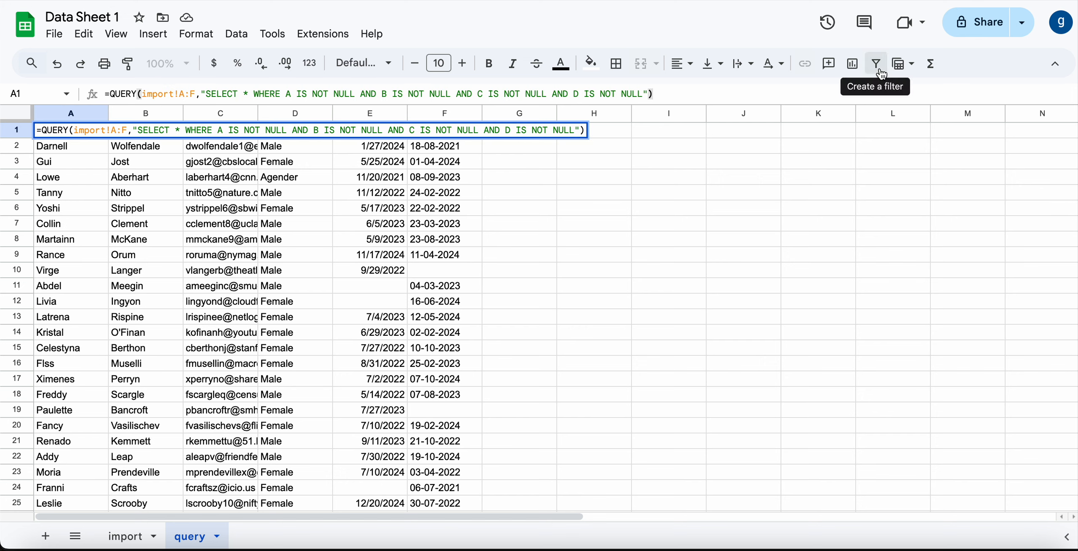
pyautogui.write(',1')
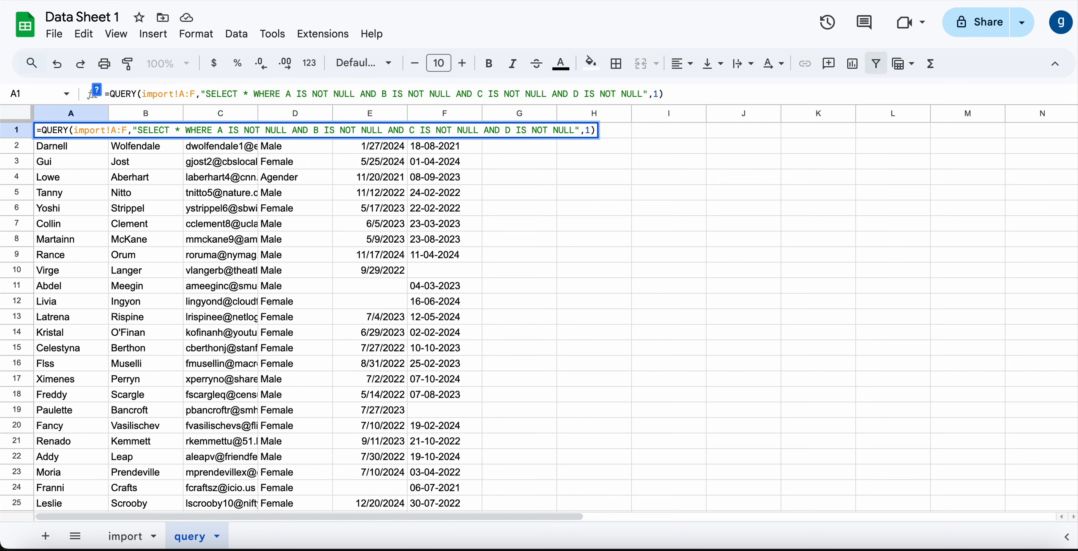
pyautogui.press('Return')
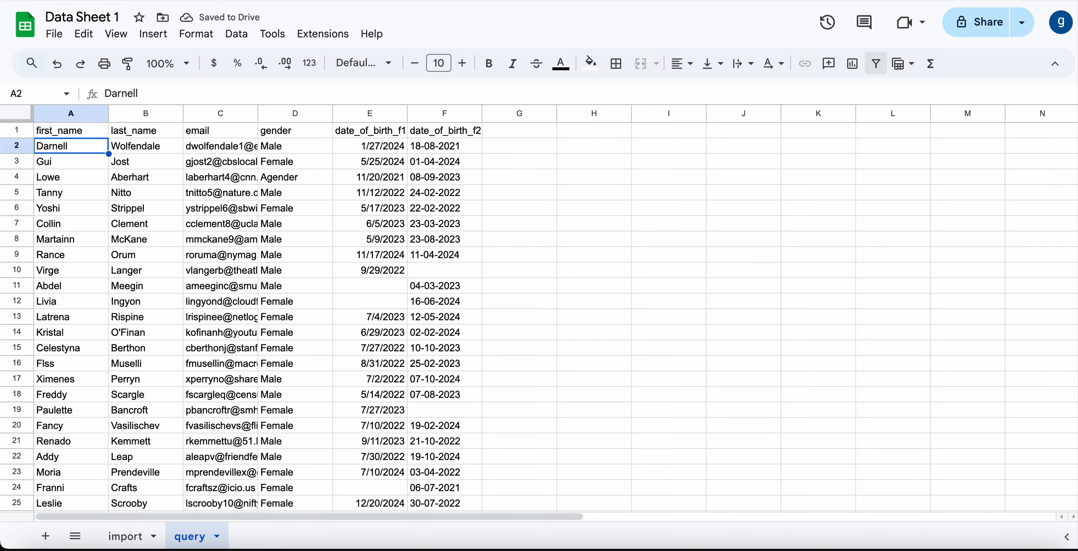
# - Compare the filtered rows on the query sheet with the original rows on the import sheet
pyautogui.click(71, 130)
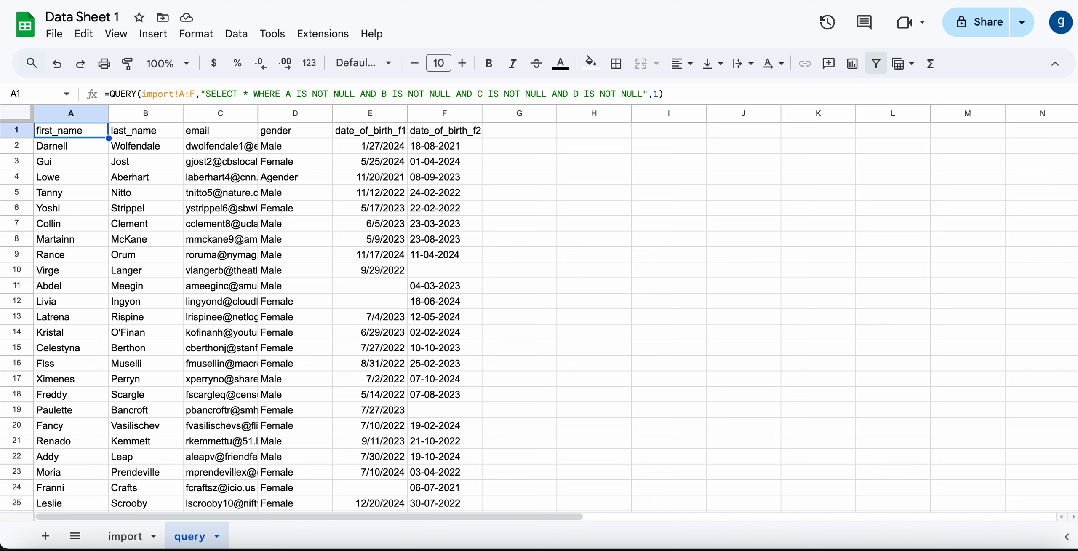
pyautogui.press('Down')
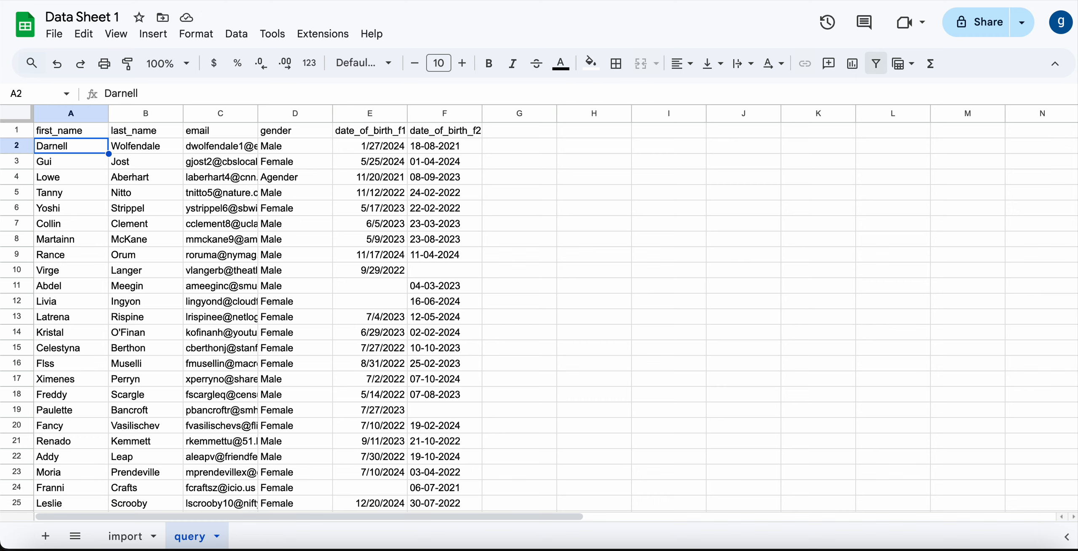
pyautogui.click(139, 539)
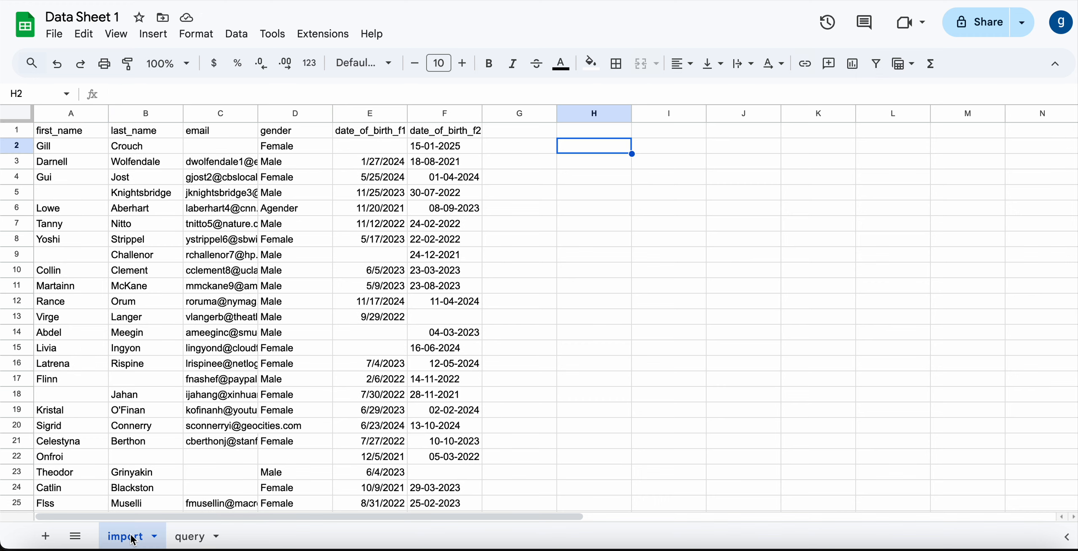
pyautogui.click(191, 539)
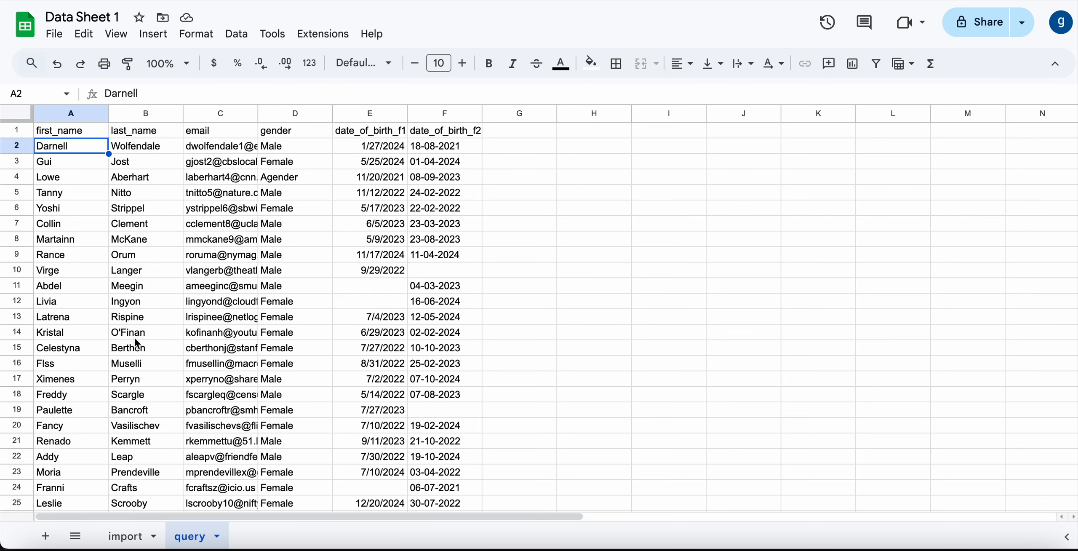
pyautogui.click(132, 536)
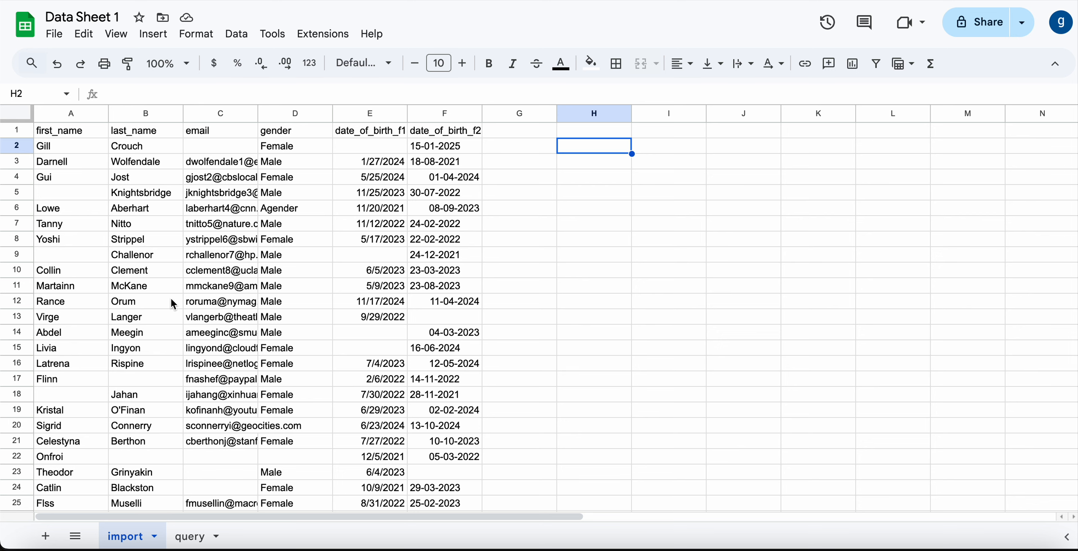
pyautogui.click(191, 537)
pyautogui.click(524, 170)
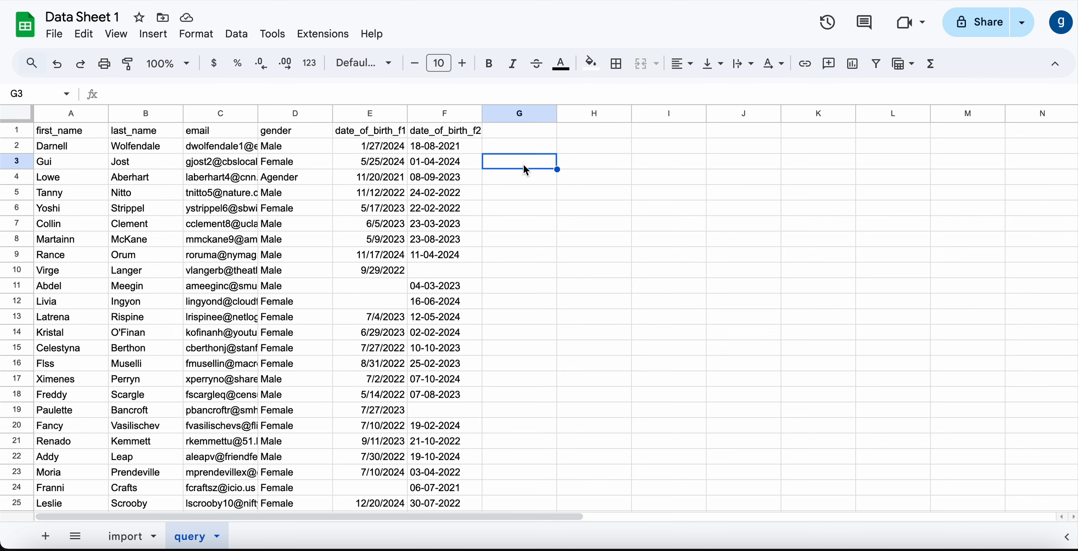
pyautogui.press('Right')
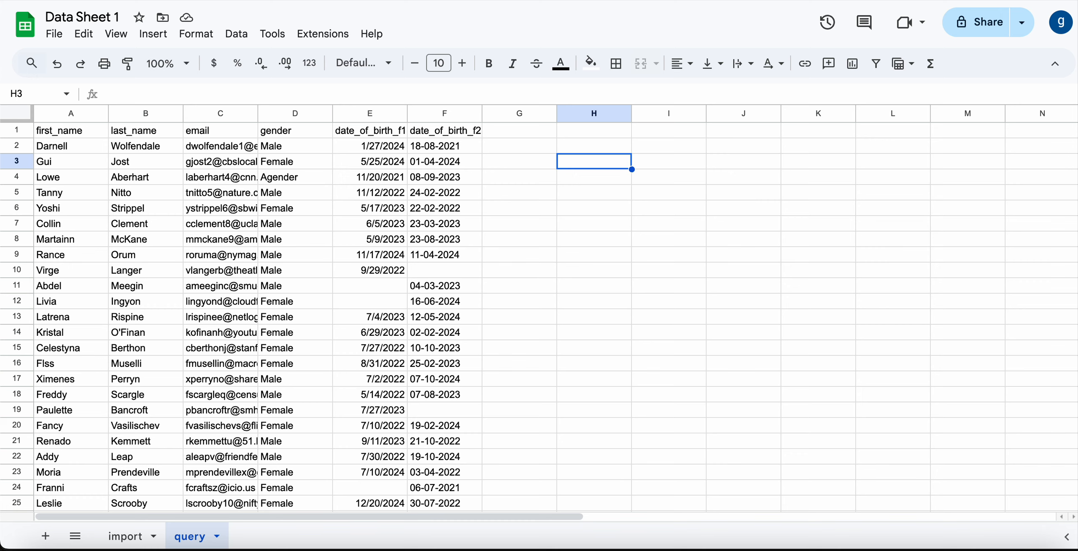
# - Enter the header dob 1 in cell H1 of the query sheet
pyautogui.press('Up')
pyautogui.press('Left')
pyautogui.press('Left')
pyautogui.press('Left')
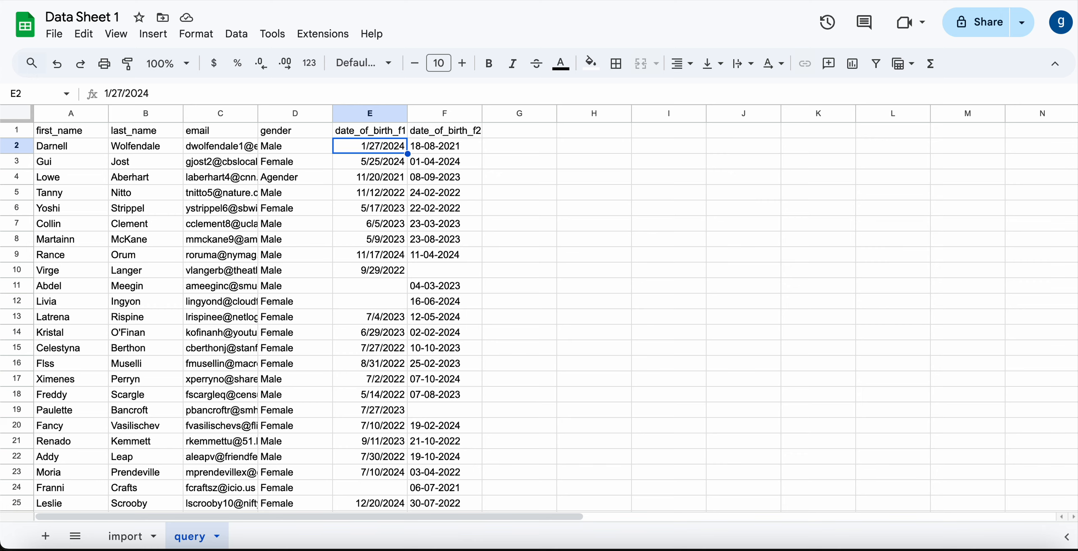
pyautogui.click(370, 130)
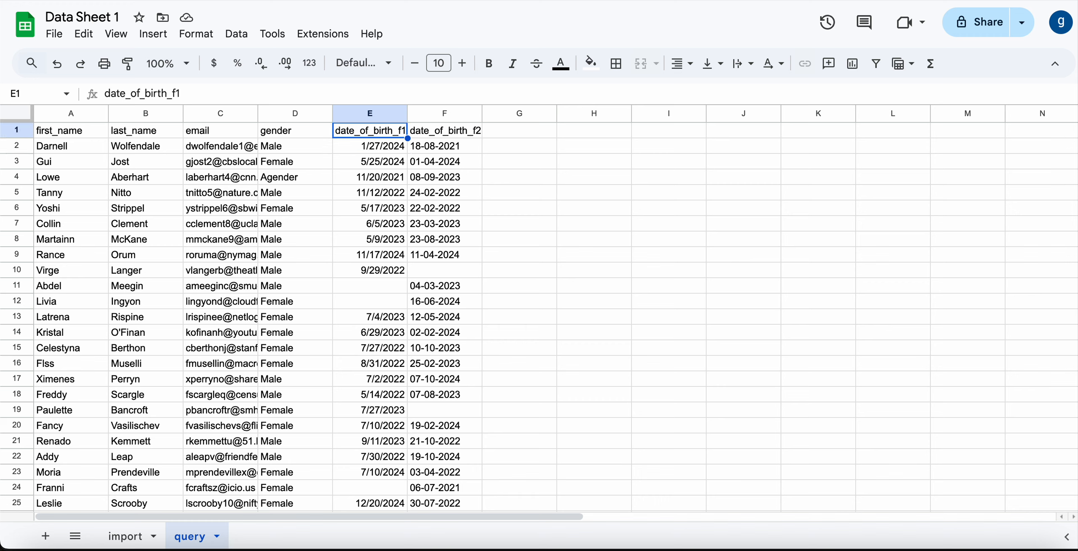
pyautogui.press('Right')
pyautogui.press('Right')
pyautogui.press('Right')
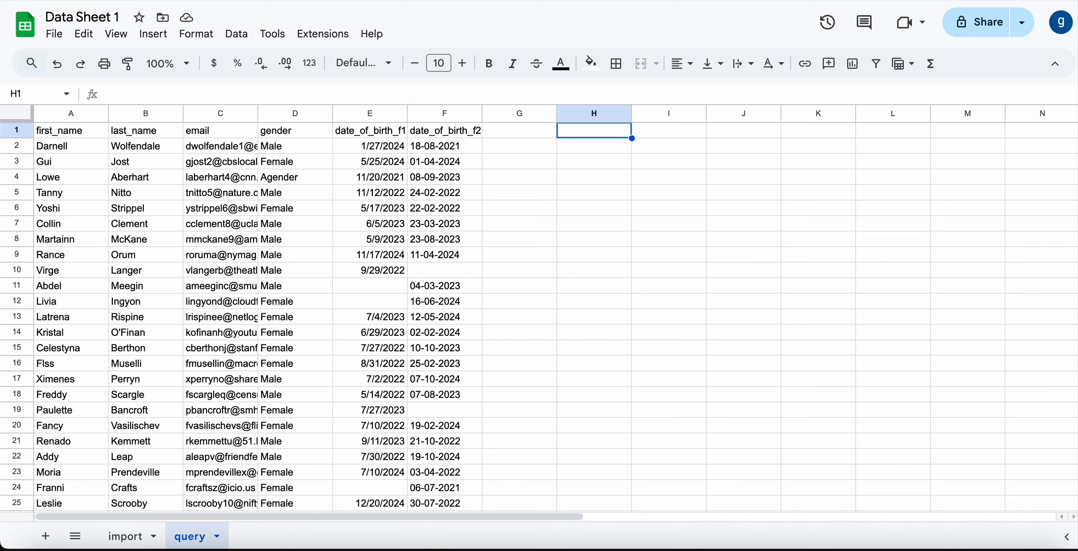
pyautogui.write('dob 1')
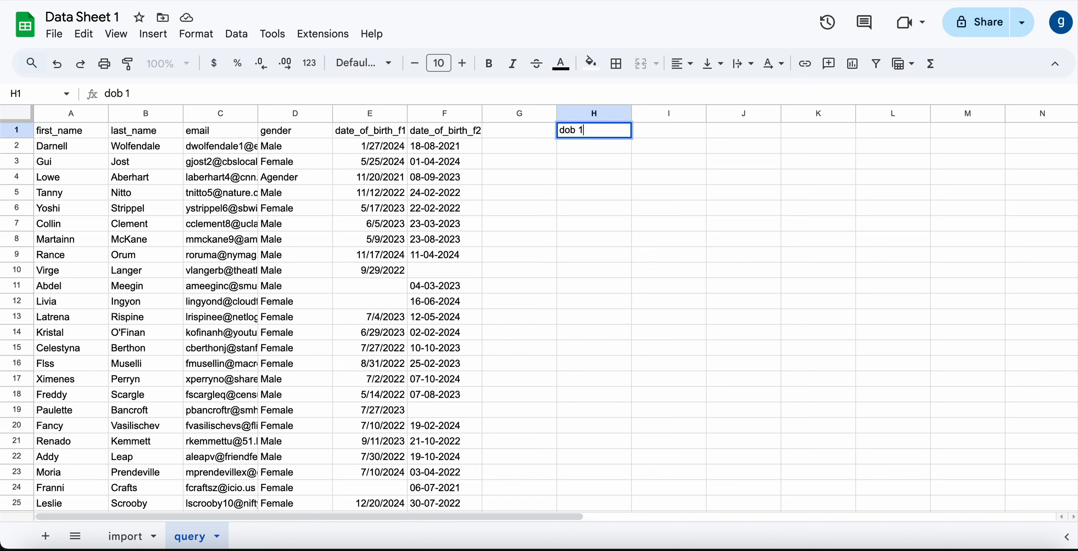
pyautogui.press('Return')
# - Enter the formula =ArrayFormula(IF(ISBLANK(E2:E),,DATEVALUE(E2:E))) in cell H2
pyautogui.write('=I')
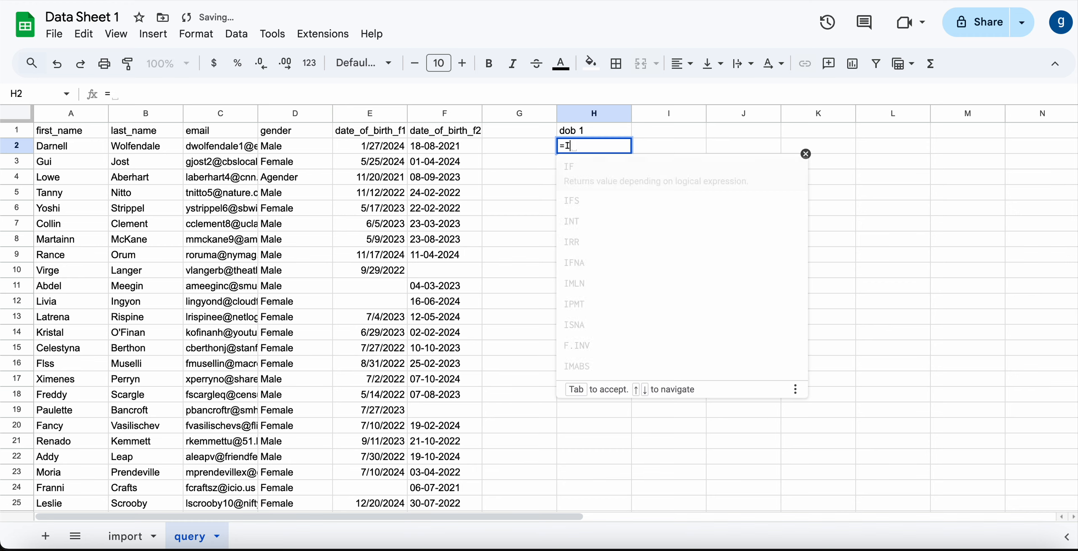
pyautogui.write('F(ISBLANK()')
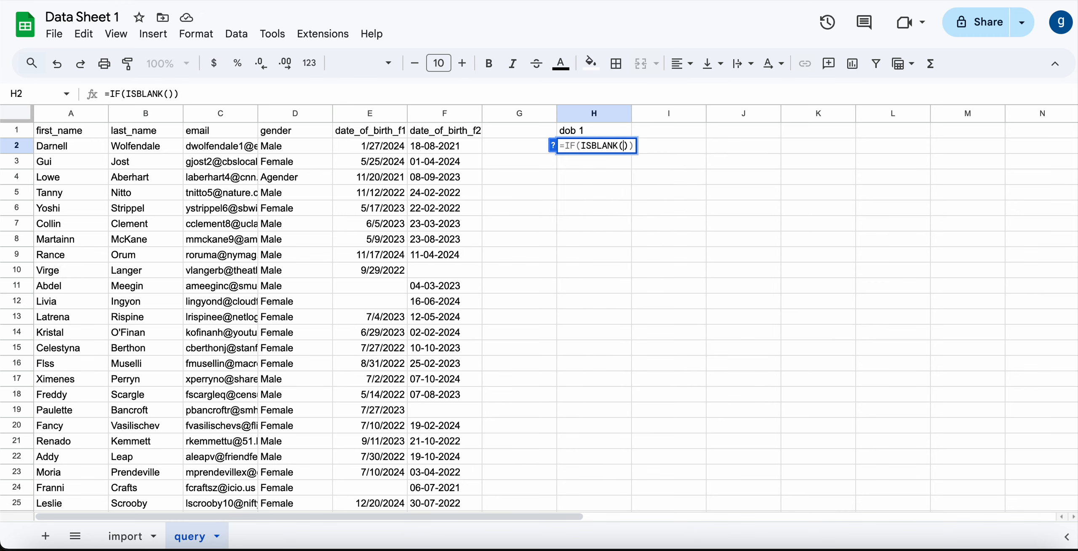
pyautogui.press('Left')
pyautogui.write('E')
pyautogui.write(':E)')
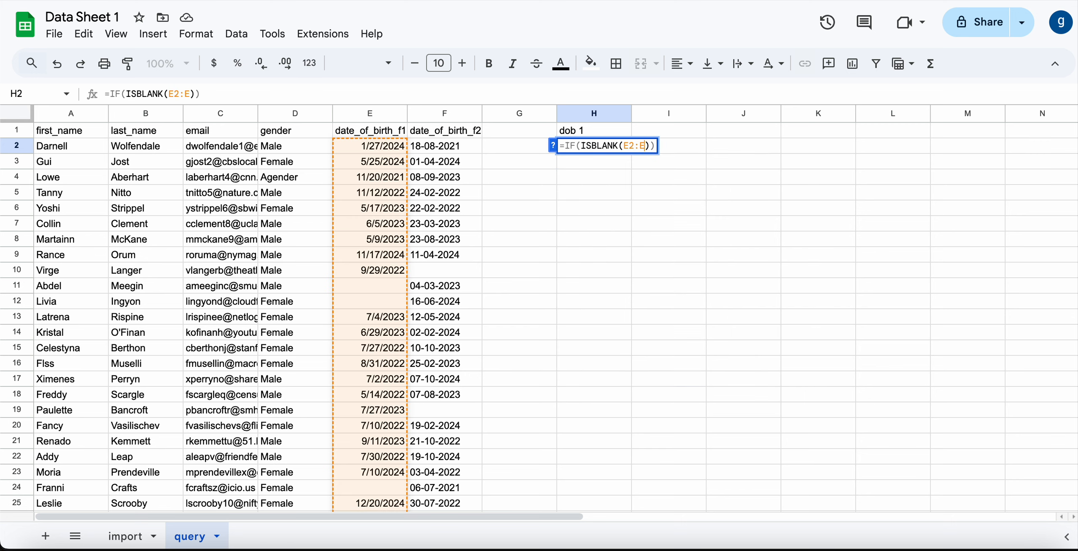
pyautogui.write(',,')
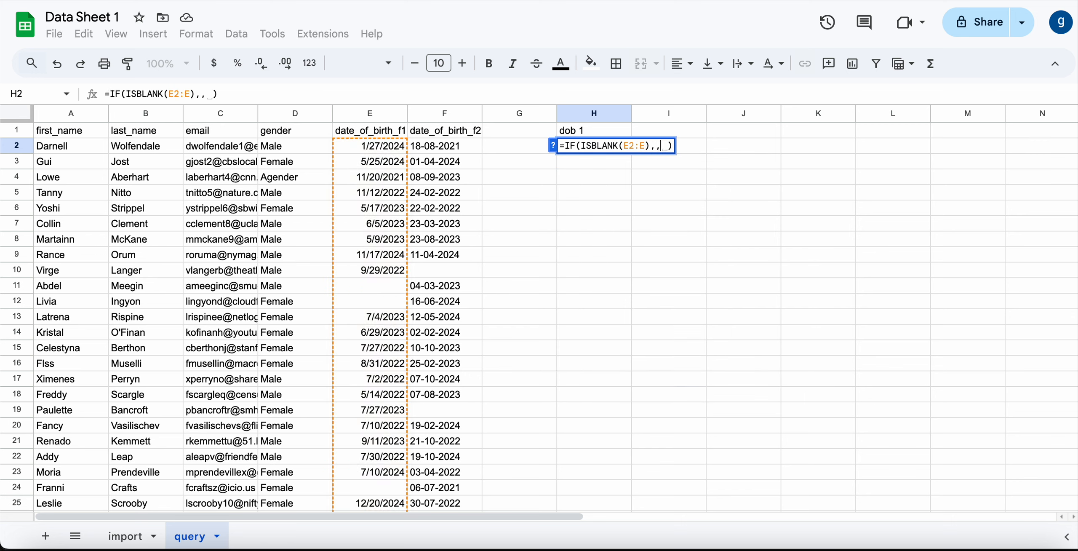
pyautogui.write('DA')
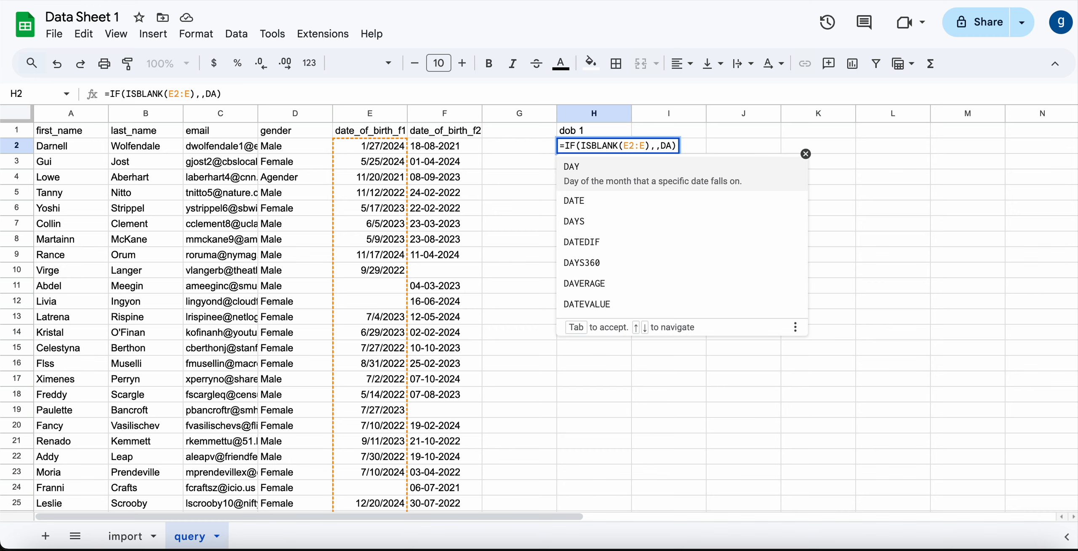
pyautogui.write('TEVALUE(')
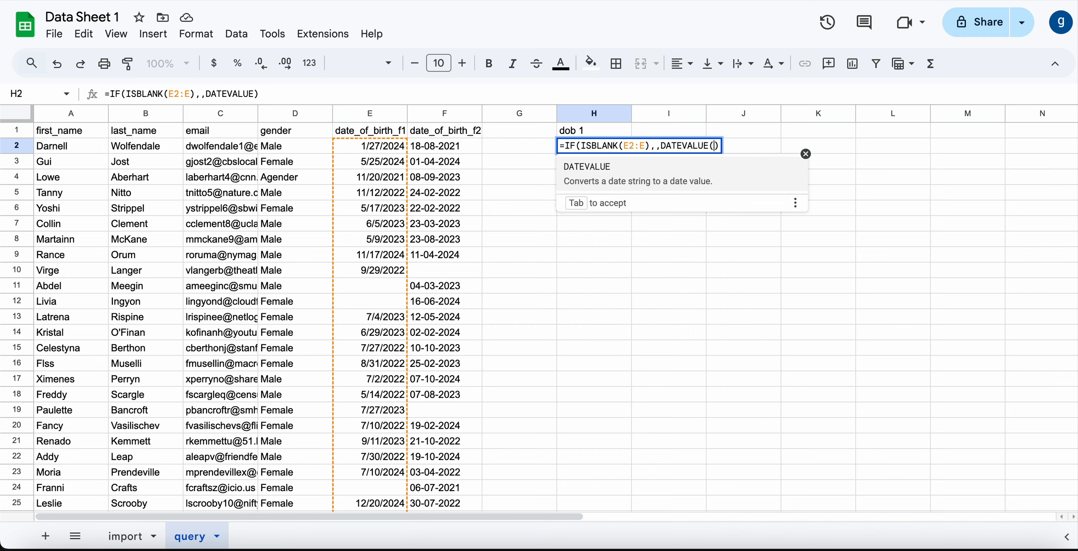
pyautogui.write('E2:E')
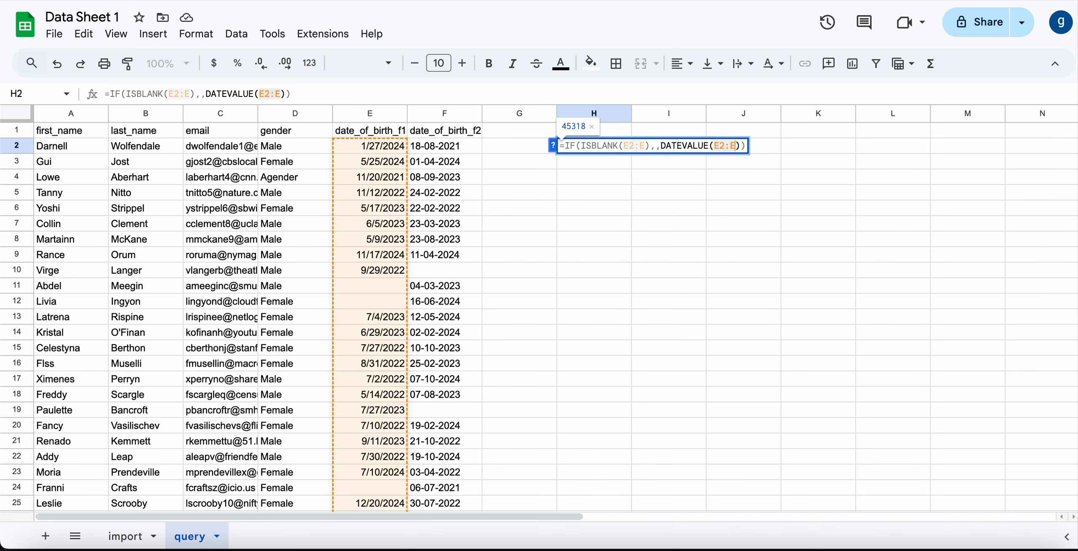
pyautogui.write('))')
pyautogui.hotkey('ctrl', 'shift', 'Return')
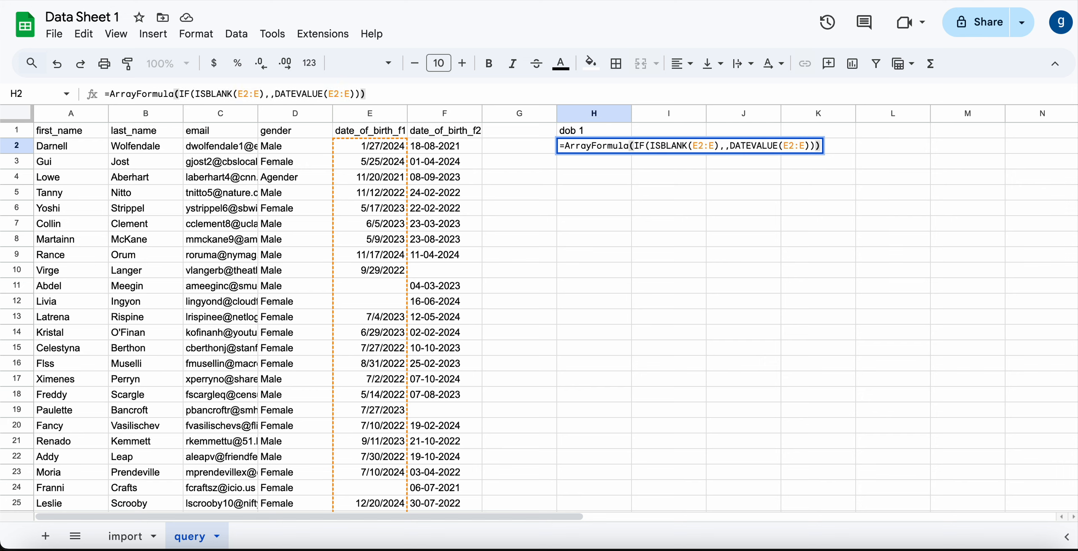
pyautogui.press('Return')
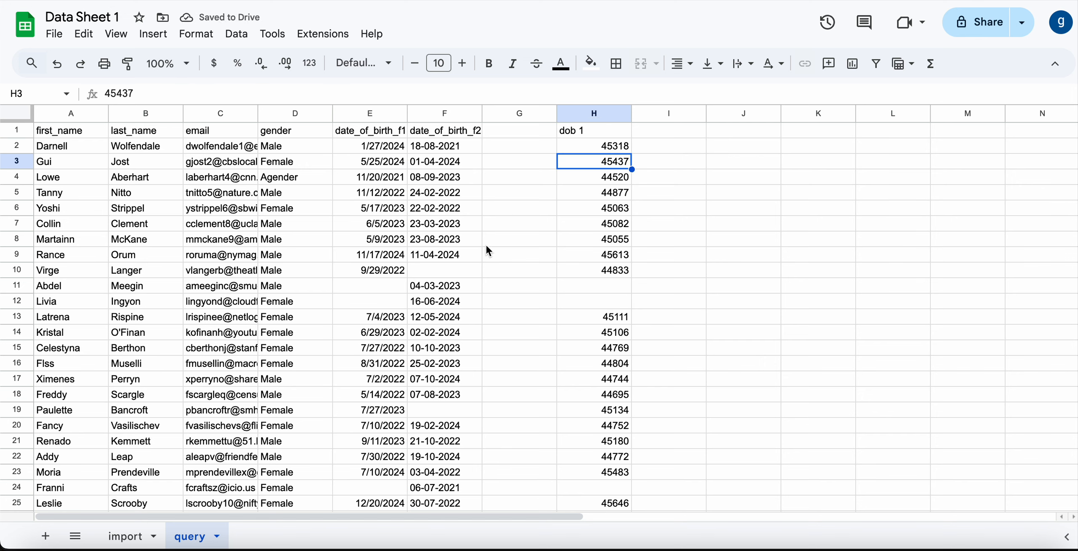
# - Compare the blank and filled cells in the date of birth columns with the dob 1 column, and check the H2 formula
pyautogui.click(377, 286)
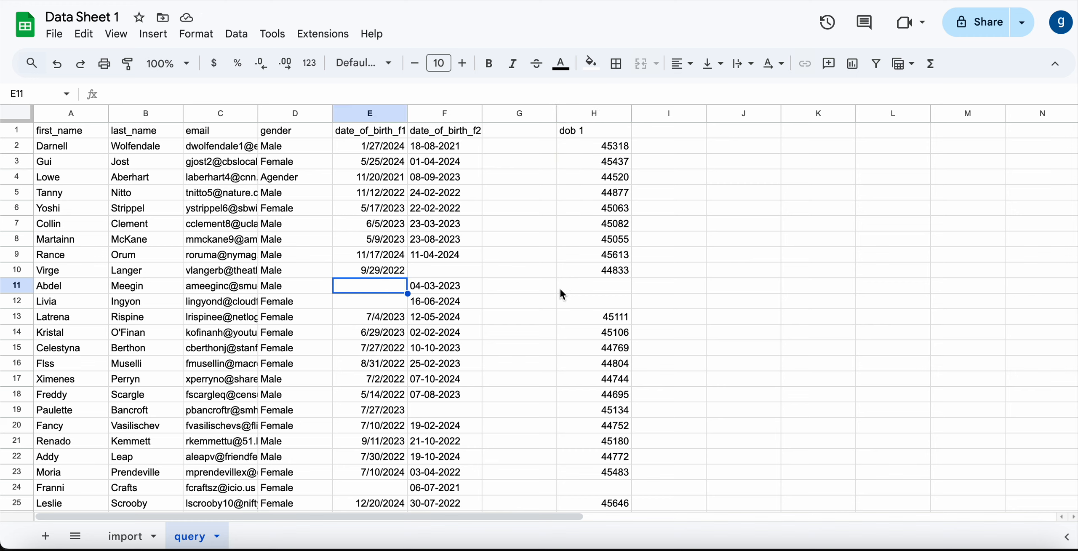
pyautogui.click(581, 292)
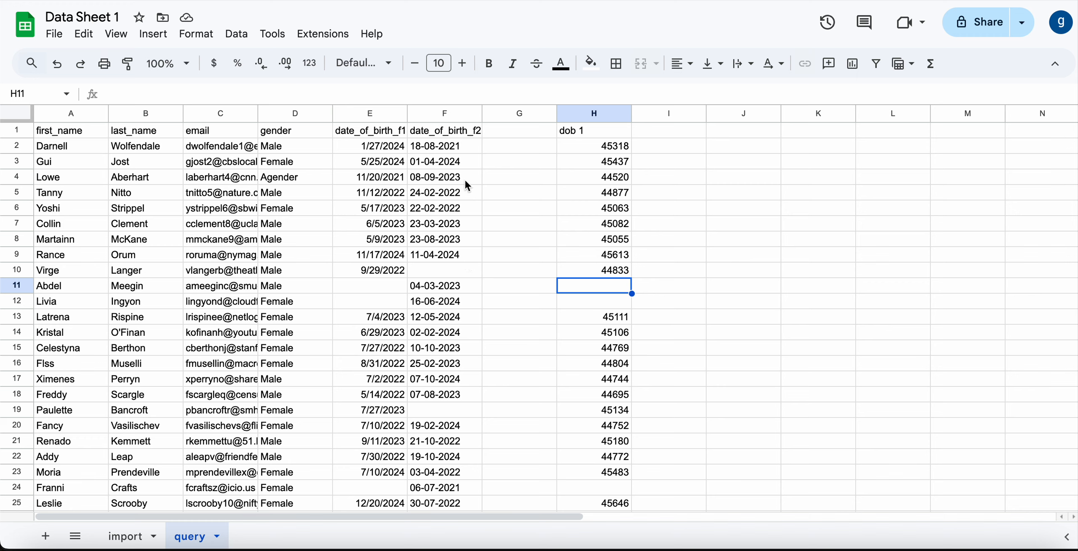
pyautogui.click(377, 290)
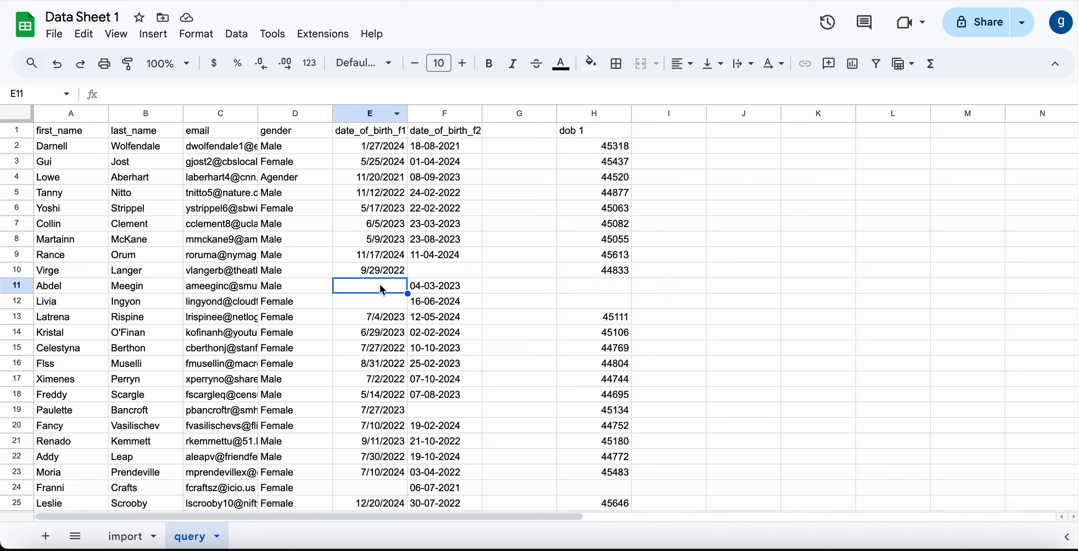
pyautogui.click(453, 292)
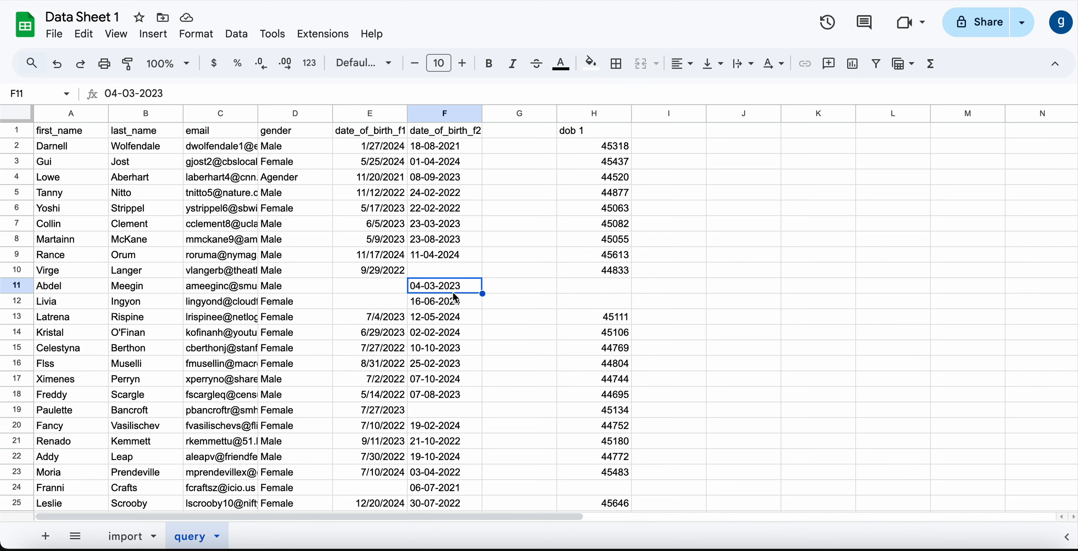
pyautogui.click(388, 295)
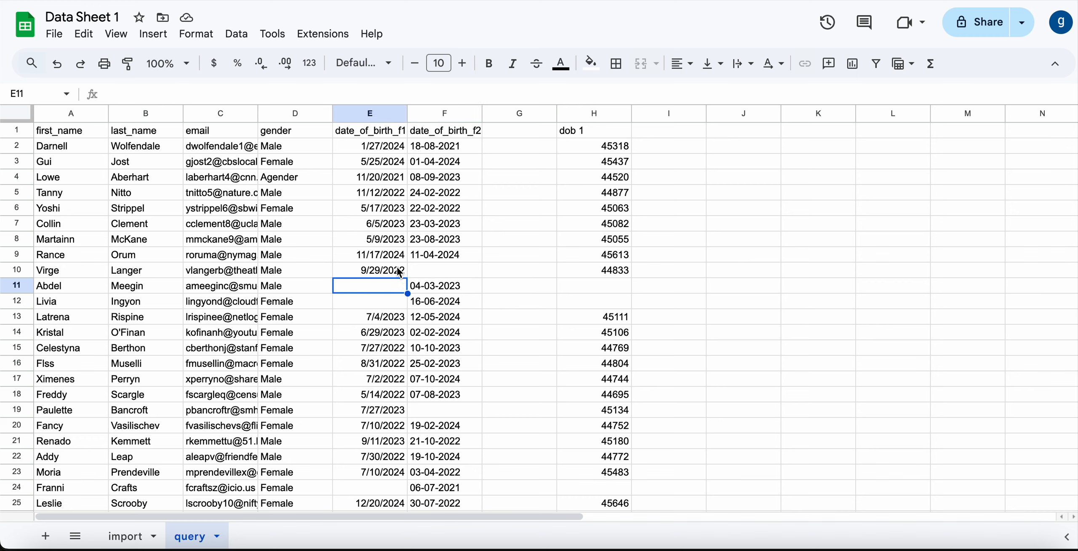
pyautogui.click(384, 251)
pyautogui.click(422, 252)
pyautogui.click(392, 258)
pyautogui.click(378, 295)
pyautogui.click(603, 152)
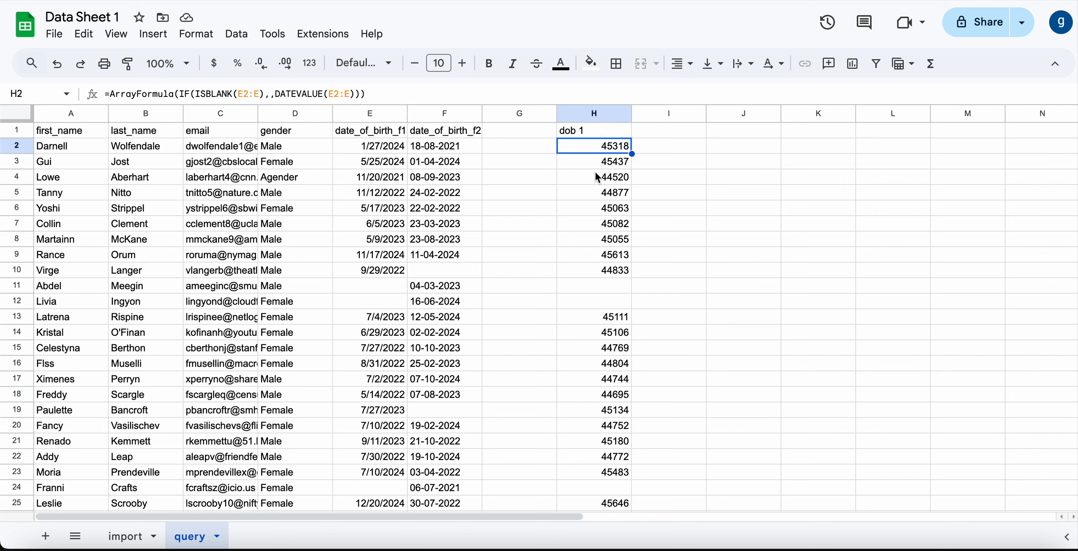
# - Enter the header dob 2 in cell I1
pyautogui.click(661, 133)
pyautogui.write('dob')
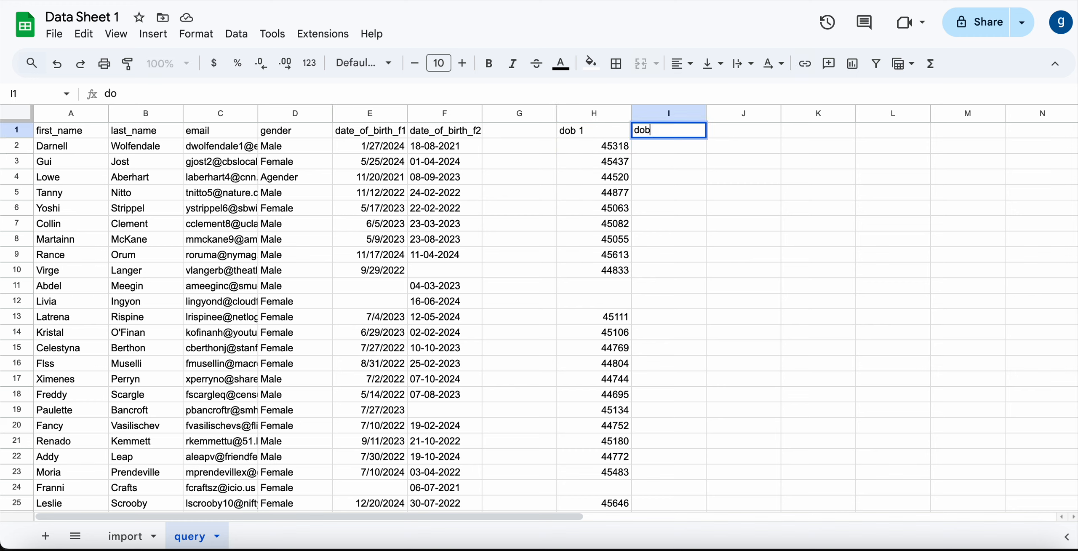
pyautogui.write(' 2')
pyautogui.press('Return')
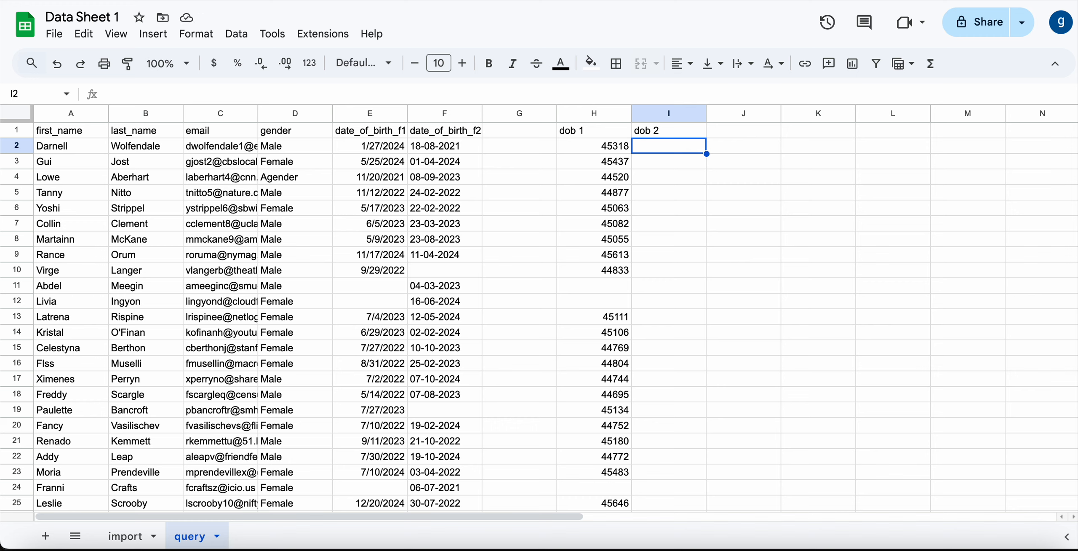
# - Copy the formula text from cell H2 into cell I2
pyautogui.press('Left')
pyautogui.click(421, 96)
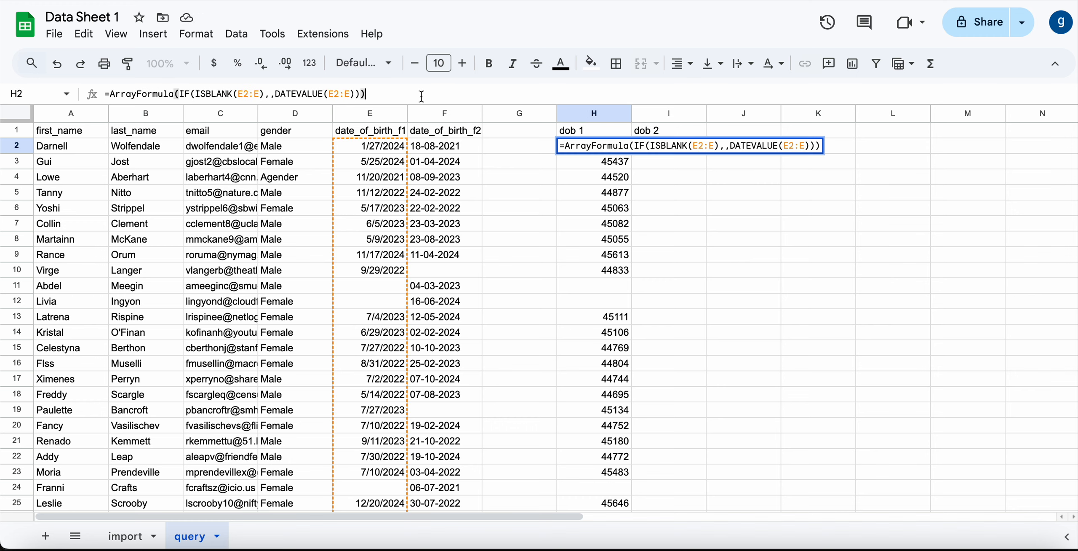
pyautogui.press('super+a')
pyautogui.press('super+c')
pyautogui.press('Right')
pyautogui.press('Return')
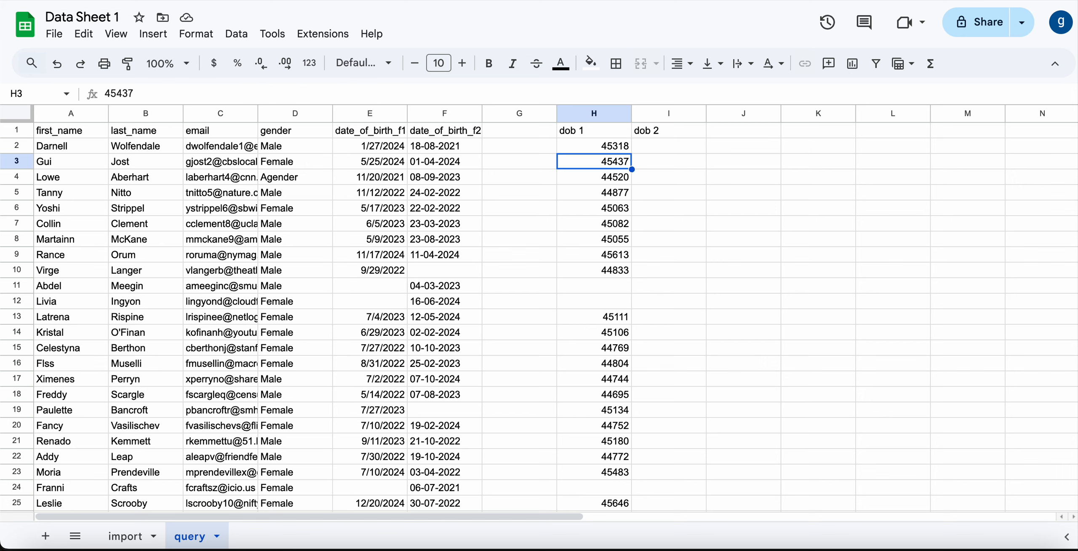
pyautogui.press('Right')
pyautogui.press('Up')
pyautogui.press('Return')
pyautogui.press('super+v')
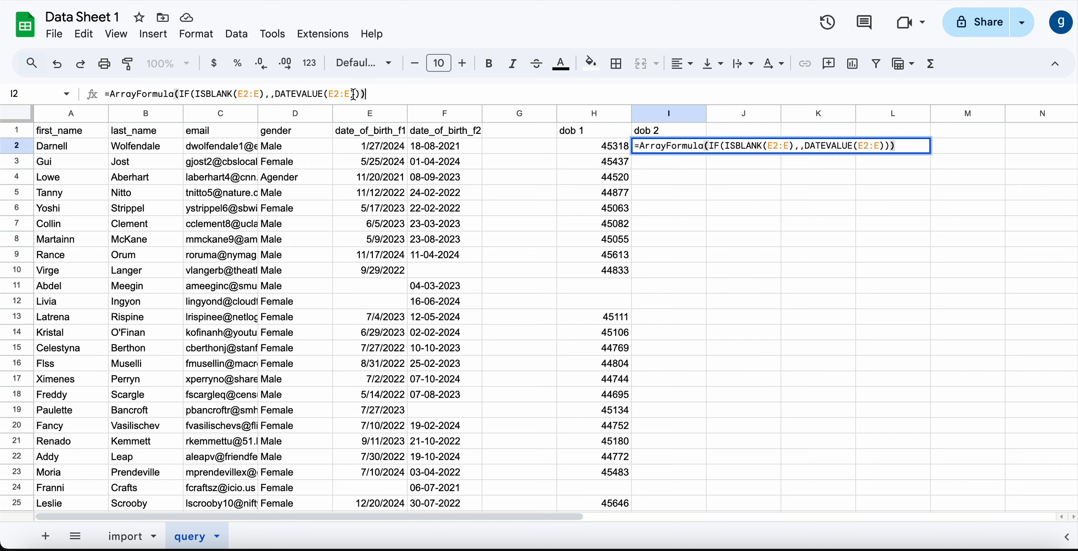
# - Replace the DATEVALUE range in the I2 formula with F2:F
pyautogui.press('Left')
pyautogui.press('Left')
pyautogui.press('Left')
pyautogui.press('BackSpace')
pyautogui.press('BackSpace')
pyautogui.press('BackSpace')
pyautogui.press('BackSpace')
pyautogui.write('F2:F')
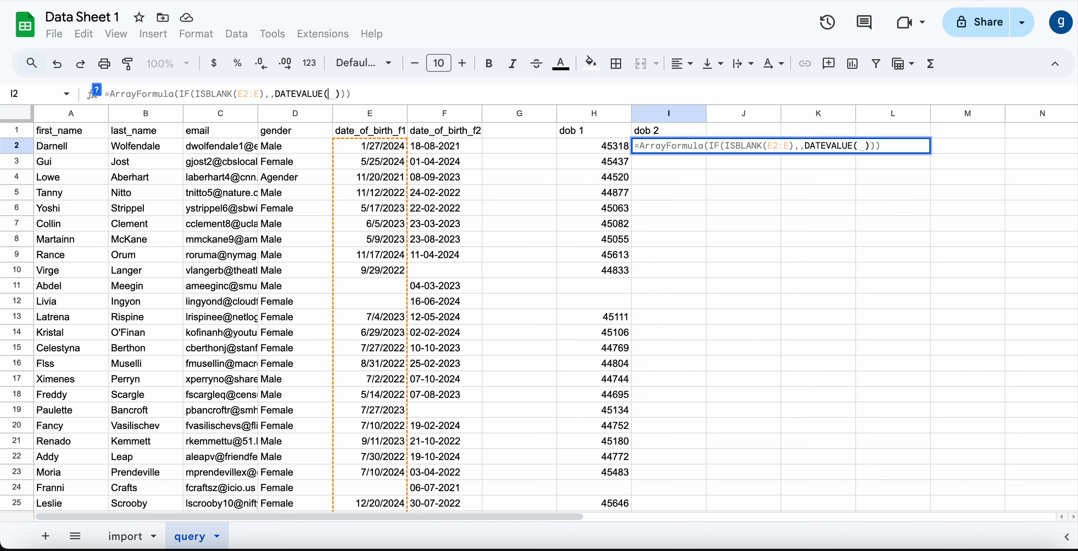
# - Replace the ISBLANK range in the I2 formula with F2:F and apply the formula
pyautogui.press('Left')
pyautogui.press('Left')
pyautogui.press('Left')
pyautogui.press('Left')
pyautogui.press('Left')
pyautogui.press('Left')
pyautogui.press('Left')
pyautogui.press('Left')
pyautogui.press('Left')
pyautogui.press('Left')
pyautogui.press('Left')
pyautogui.press('Left')
pyautogui.press('Left')
pyautogui.press('Left')
pyautogui.press('Left')
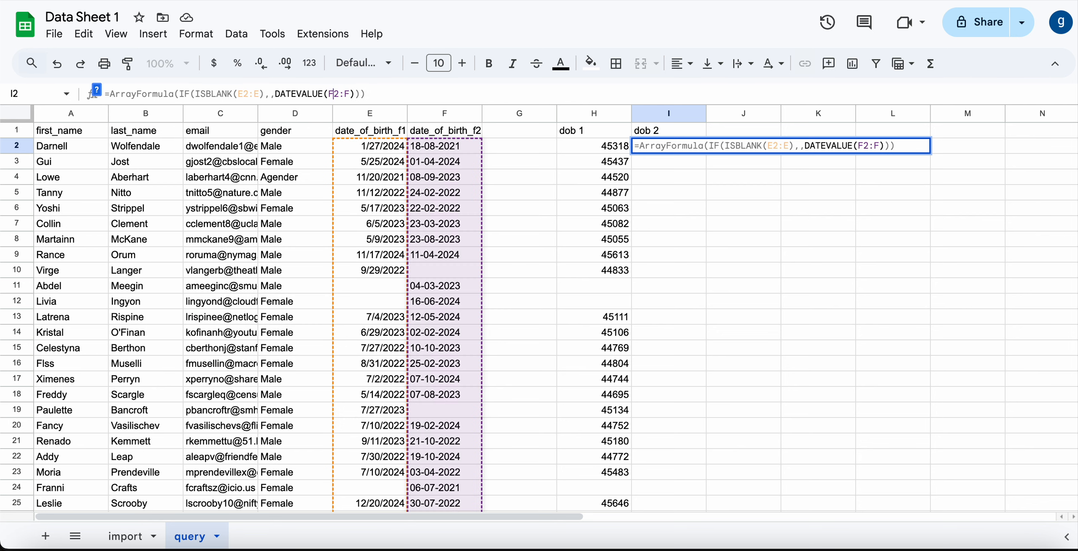
pyautogui.press('Left')
pyautogui.press('Left')
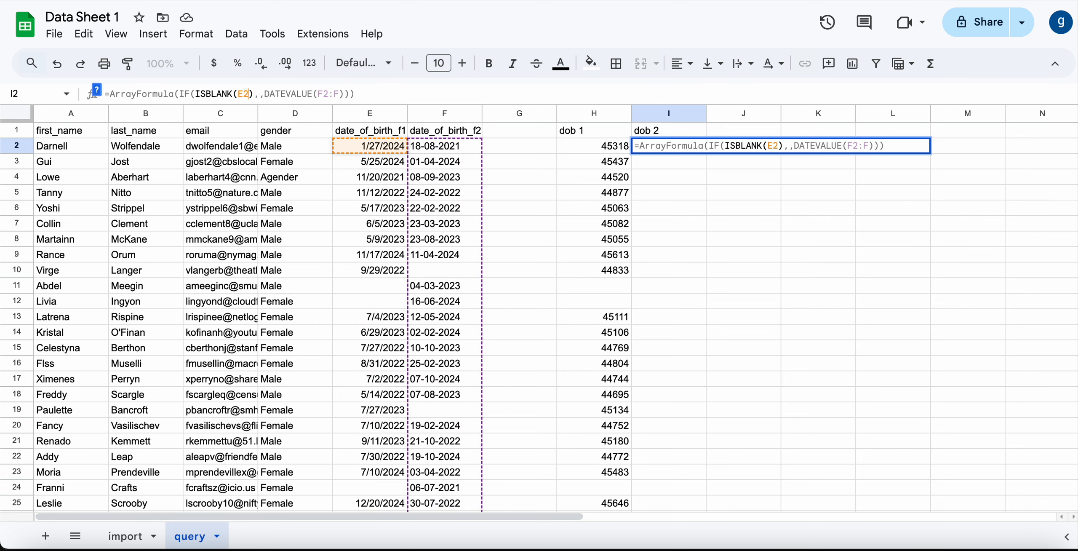
pyautogui.press('BackSpace')
pyautogui.press('BackSpace')
pyautogui.press('BackSpace')
pyautogui.press('BackSpace')
pyautogui.write('F2:F')
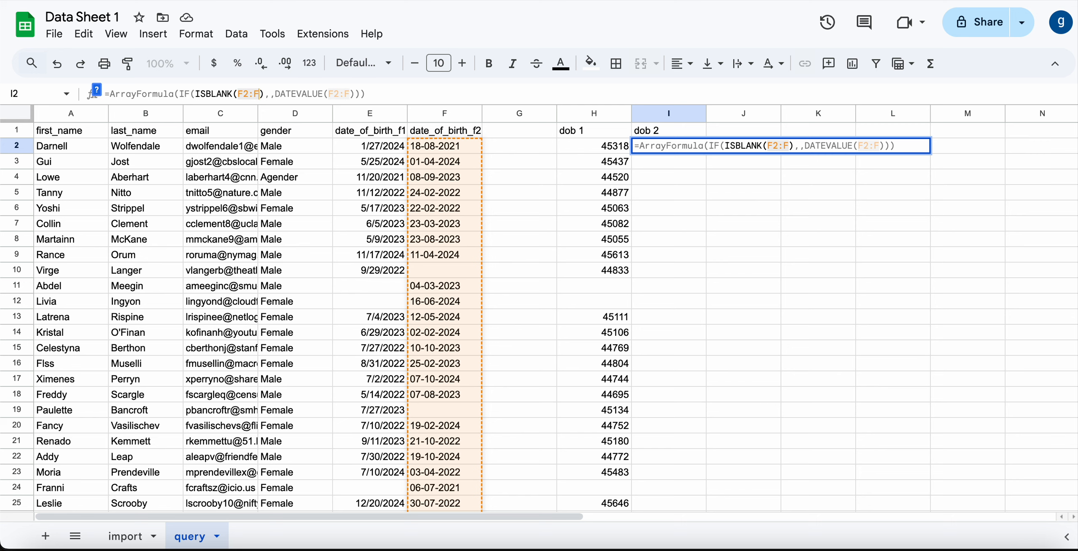
pyautogui.press('Return')
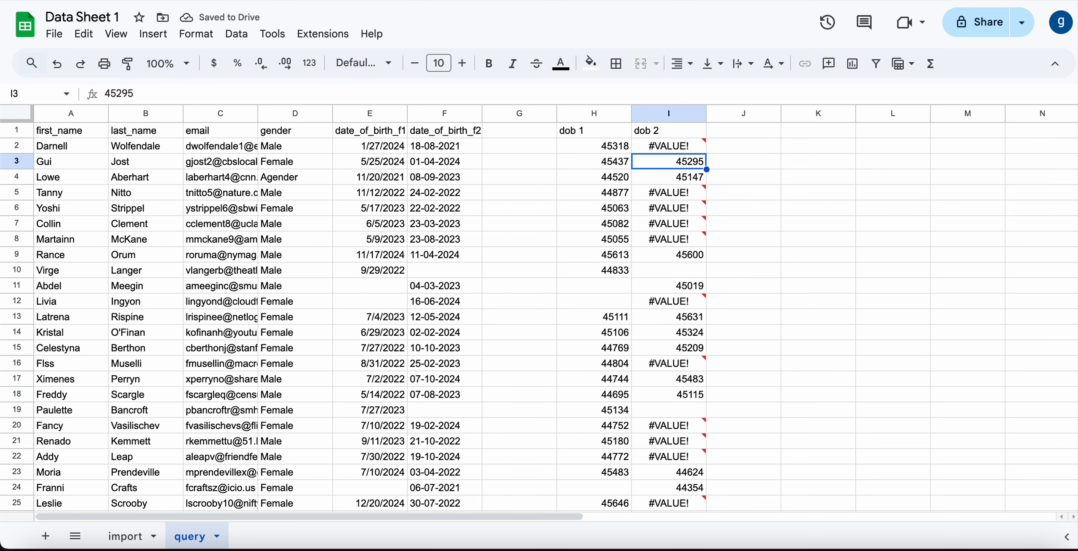
# - Compare the date_of_birth_f2 entries with the dob 2 results and inspect the error in cell I2
pyautogui.press('Left')
pyautogui.press('Right')
pyautogui.press('Left')
pyautogui.press('Left')
pyautogui.press('Left')
pyautogui.press('Right')
pyautogui.press('Right')
pyautogui.press('Right')
pyautogui.press('Up')
pyautogui.press('Left')
pyautogui.press('Left')
pyautogui.press('Left')
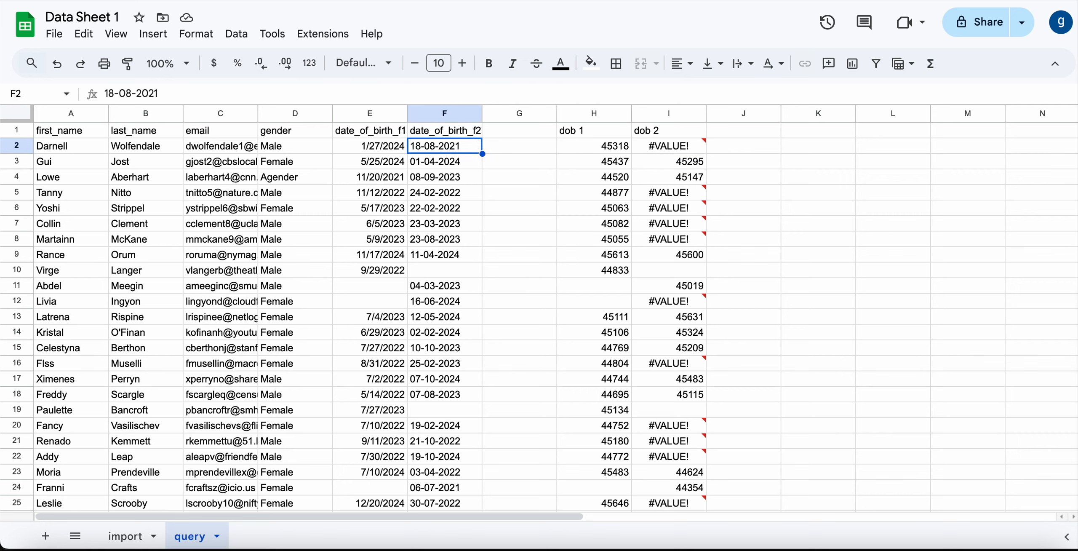
pyautogui.press('Down')
pyautogui.press('Down')
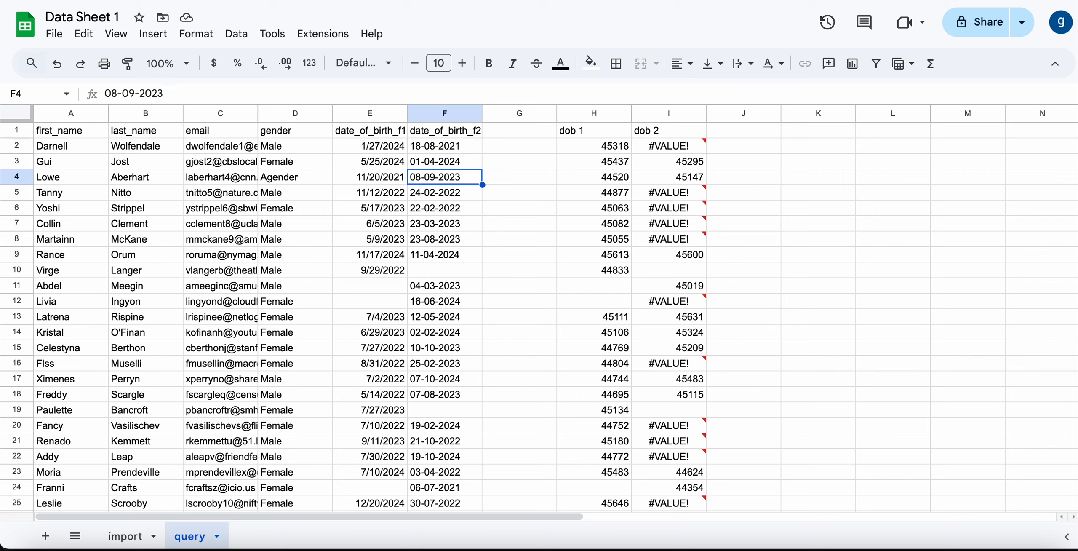
pyautogui.press('Up')
pyautogui.press('Up')
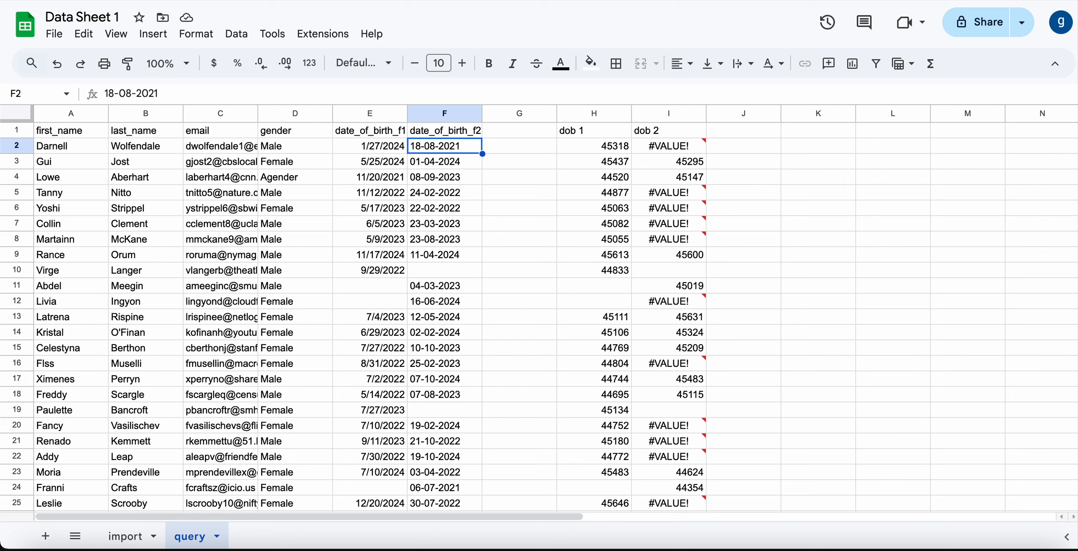
pyautogui.press('Right')
pyautogui.press('Right')
pyautogui.press('Right')
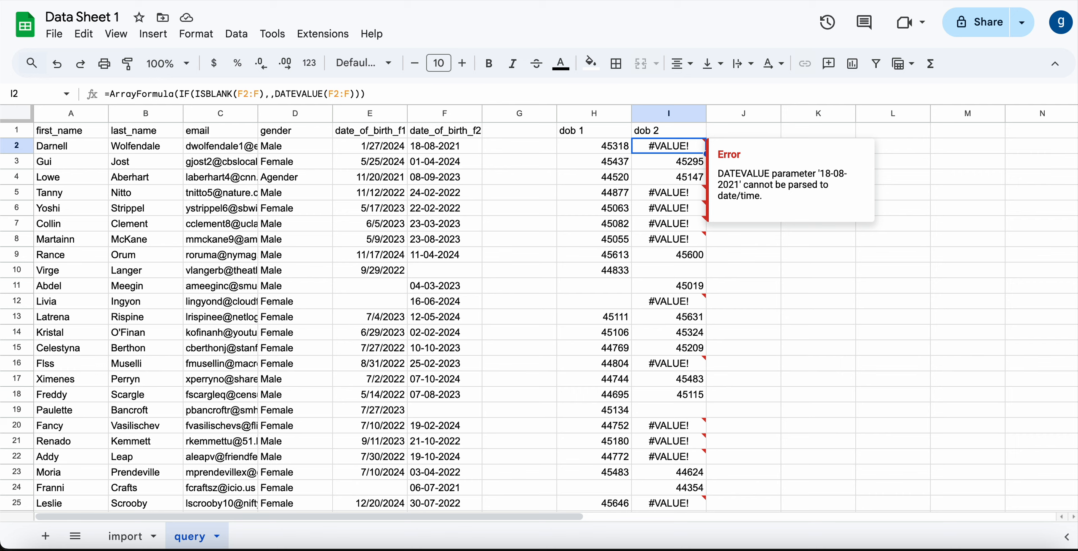
pyautogui.press('Right')
pyautogui.press('Left')
# - Wrap the DATEVALUE(F2:F) part of the I2 formula in an IFERROR function
pyautogui.click(348, 88)
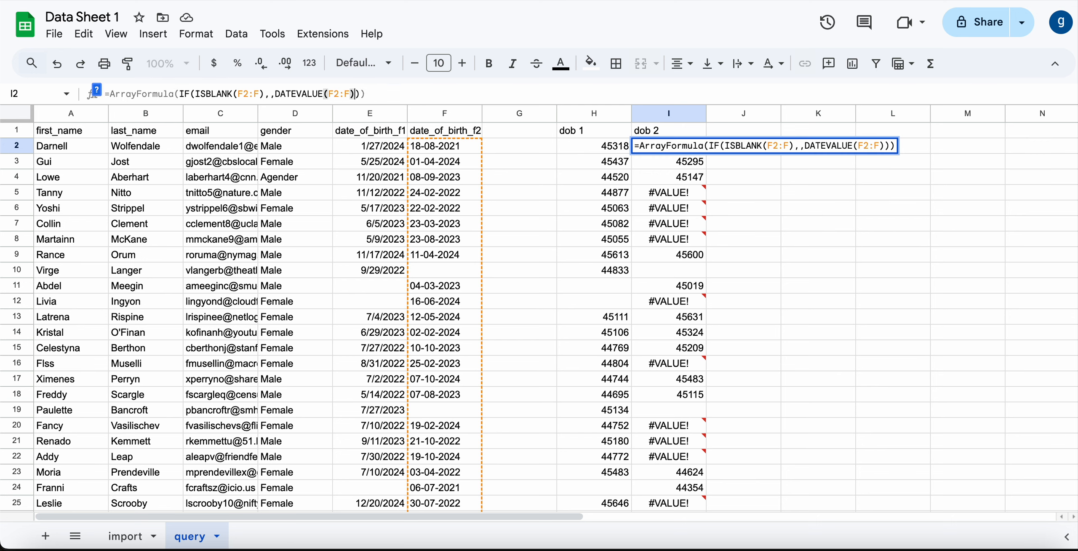
pyautogui.press('Left')
pyautogui.press('Left')
pyautogui.press('Left')
pyautogui.press('Left')
pyautogui.press('Left')
pyautogui.press('Left')
pyautogui.press('Left')
pyautogui.press('Left')
pyautogui.press('Left')
pyautogui.press('Left')
pyautogui.press('Left')
pyautogui.press('Left')
pyautogui.write('IFERROR')
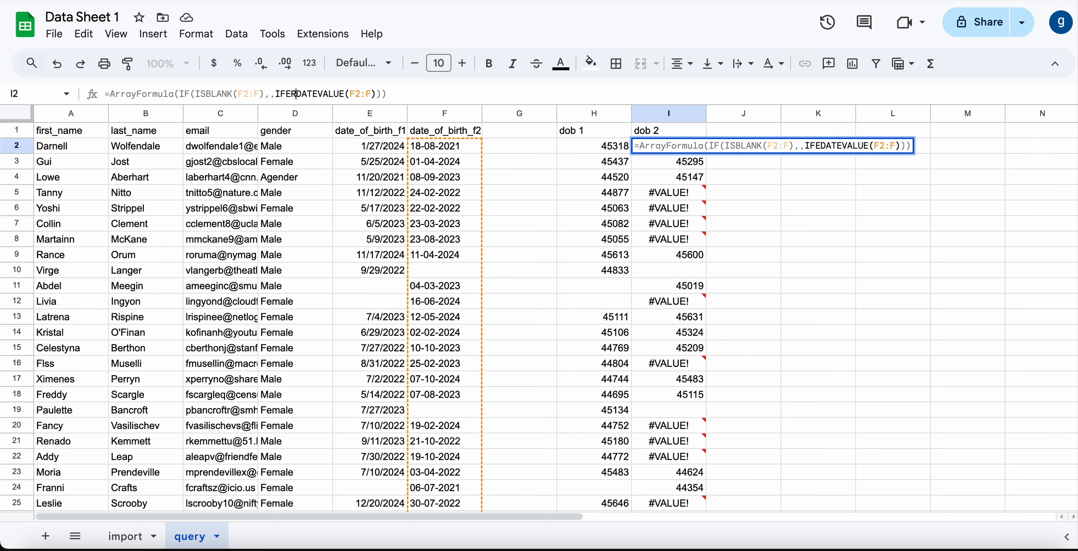
pyautogui.write('(')
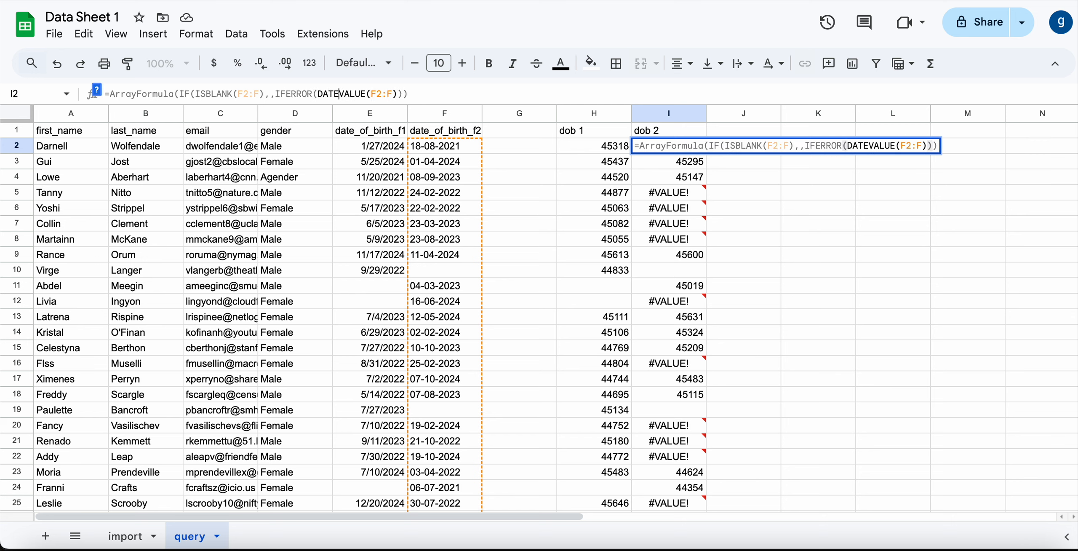
# - Add "Error" as the IFERROR fallback value in the I2 formula and apply it
pyautogui.press('Right')
pyautogui.press('Right')
pyautogui.press('Right')
pyautogui.press('Right')
pyautogui.press('Right')
pyautogui.press('Right')
pyautogui.press('Right')
pyautogui.press('Right')
pyautogui.press('Right')
pyautogui.press('Right')
pyautogui.press('Right')
pyautogui.write(',""')
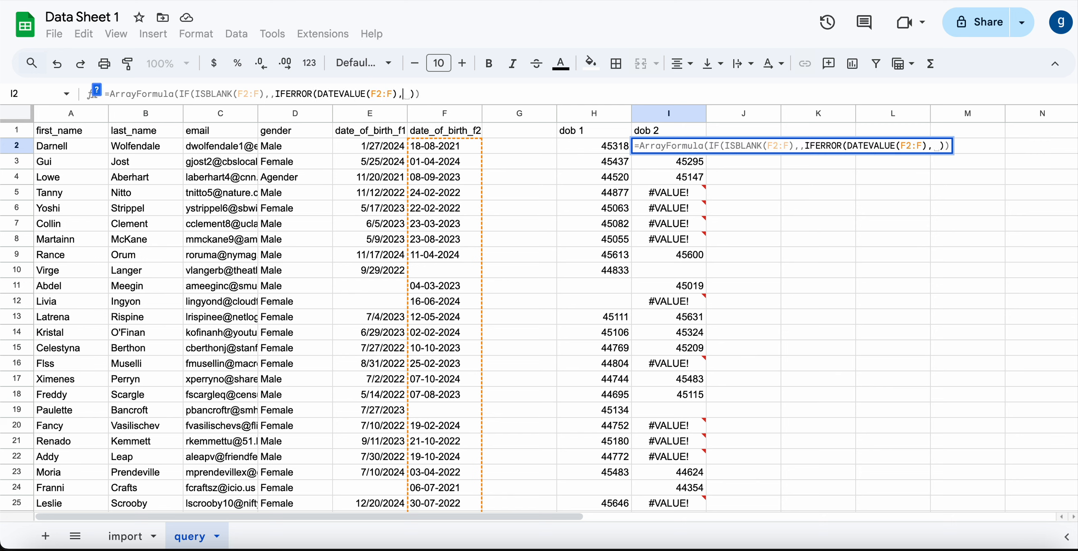
pyautogui.press('Left')
pyautogui.write('Error')
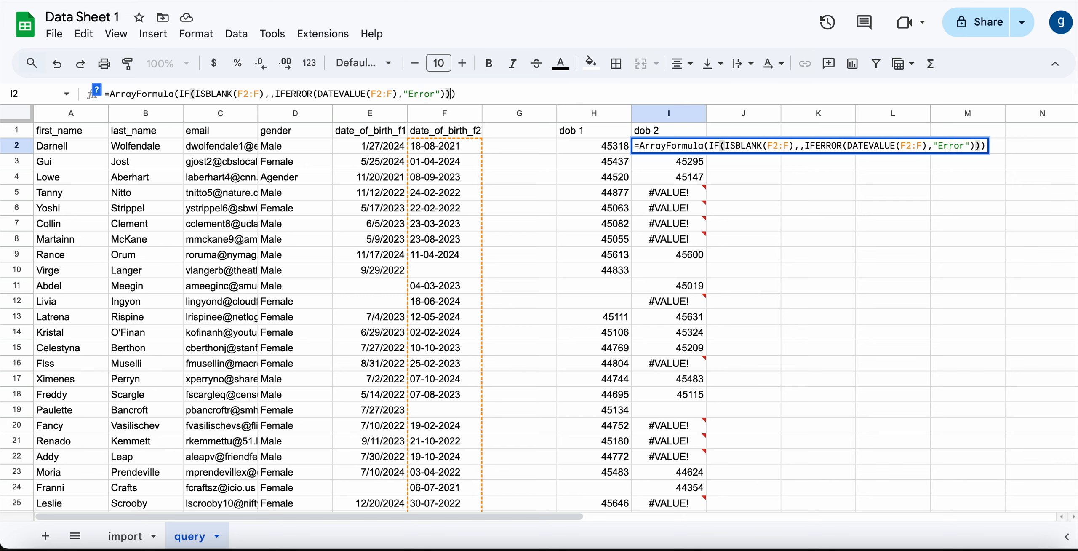
pyautogui.press('Return')
pyautogui.press('Up')
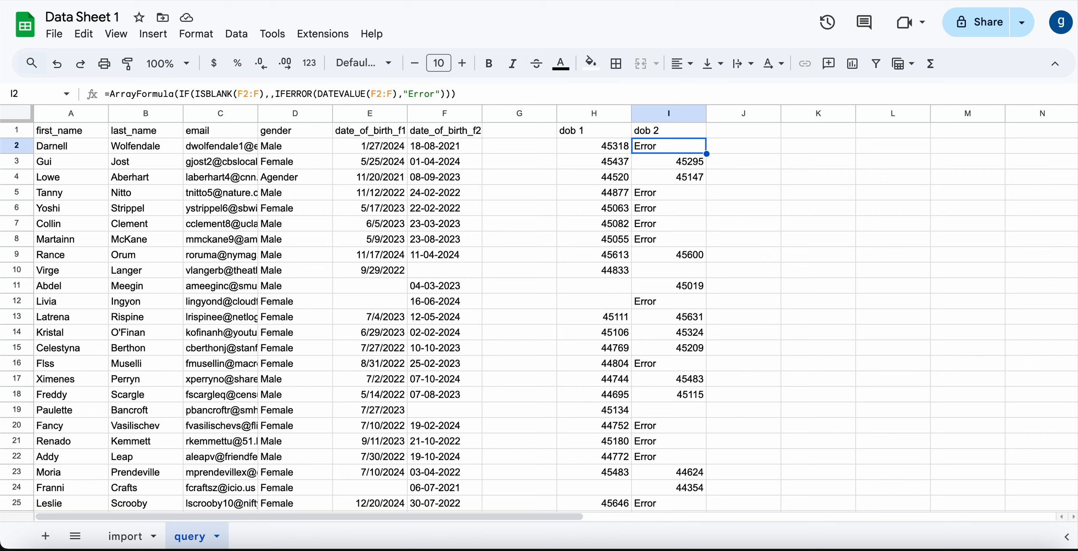
# - Enter =IF(ISBLANK(F2:F),,SPLIT(F2:F,"-")) as an array formula in cell J2
pyautogui.press('Right')
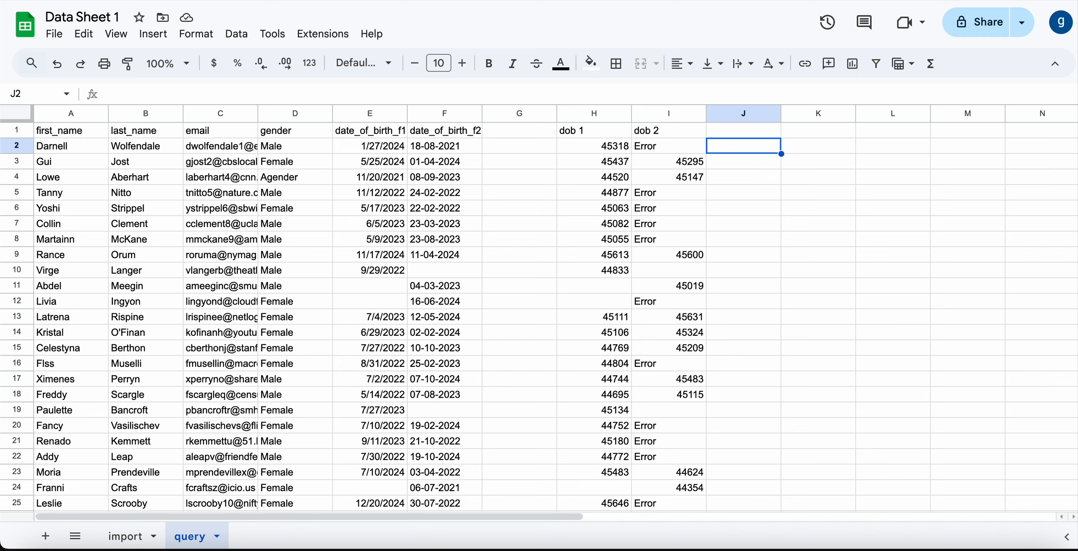
pyautogui.write('=IF(')
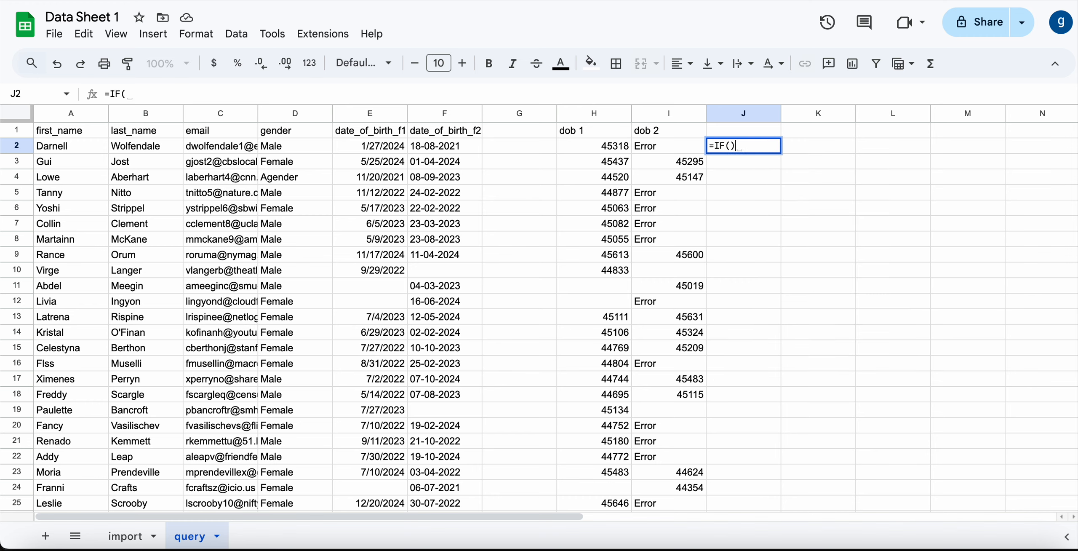
pyautogui.write('ISBLANK')
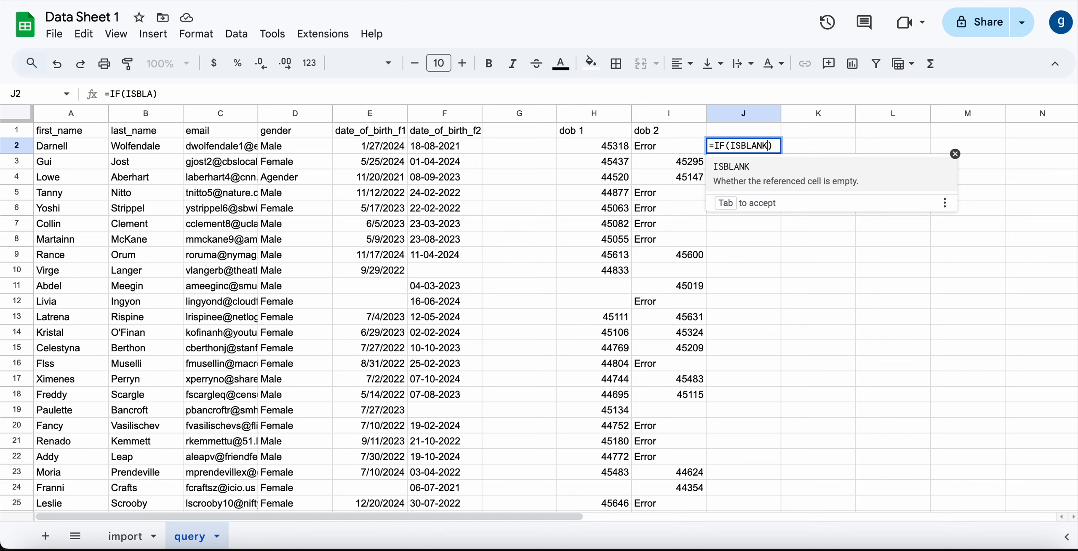
pyautogui.press('Tab')
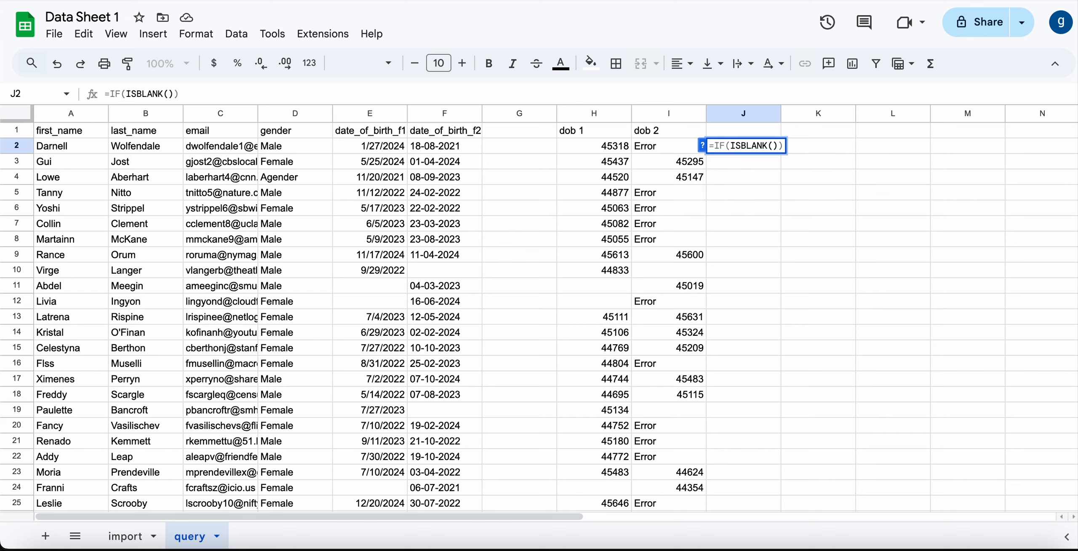
pyautogui.write('F2:F)')
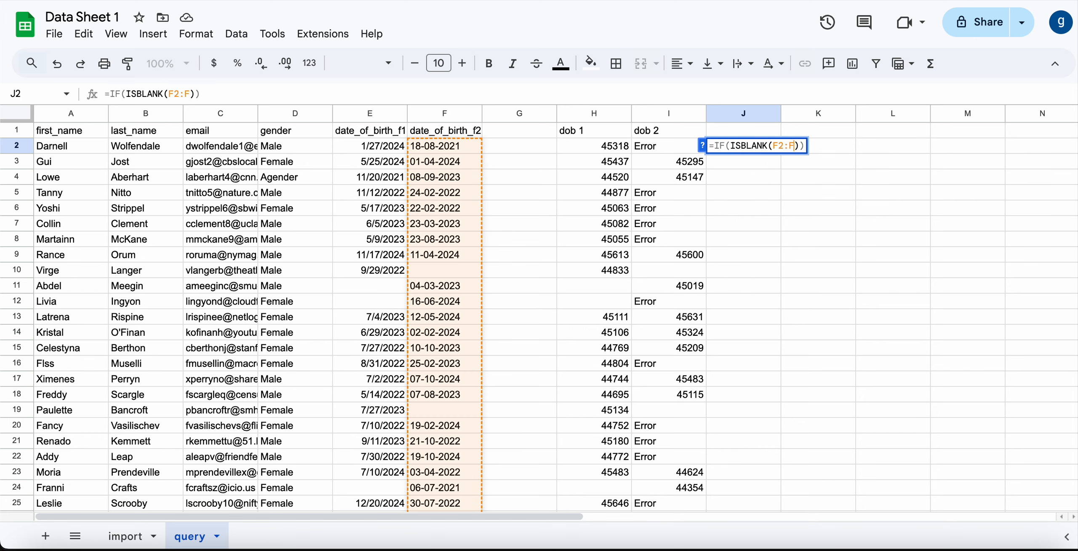
pyautogui.write(',,SPLIT')
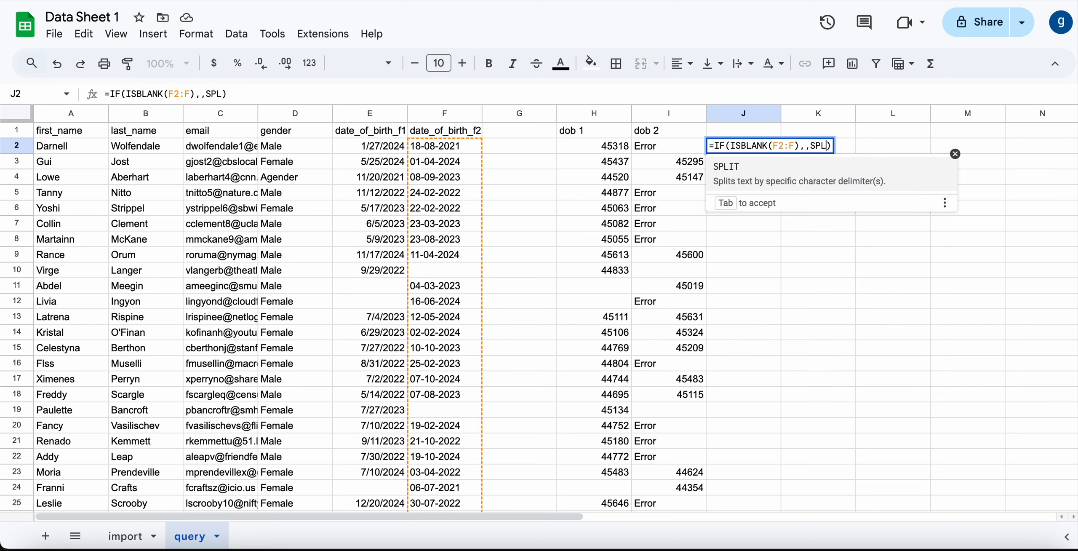
pyautogui.press('Tab')
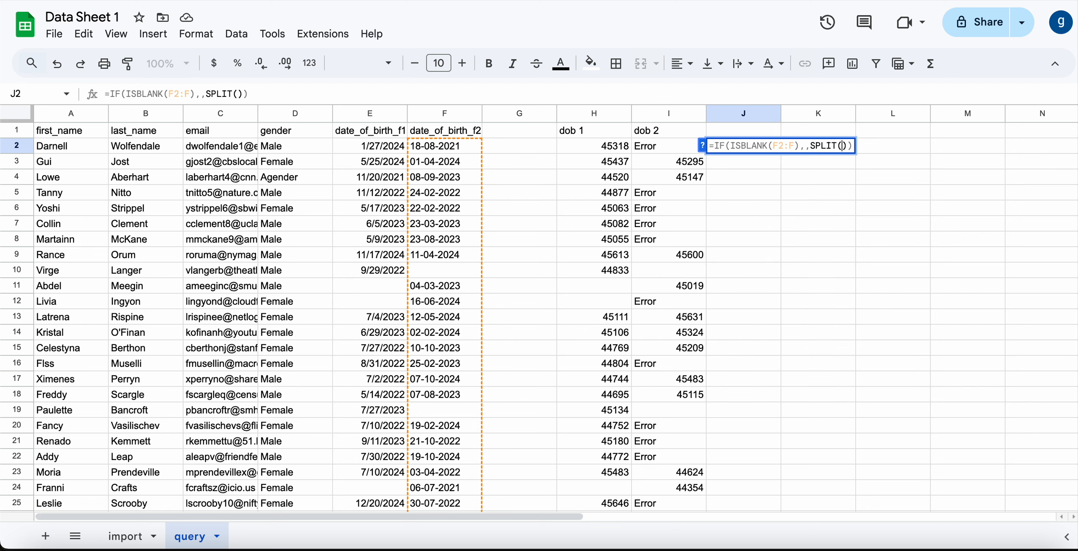
pyautogui.write('F2:F')
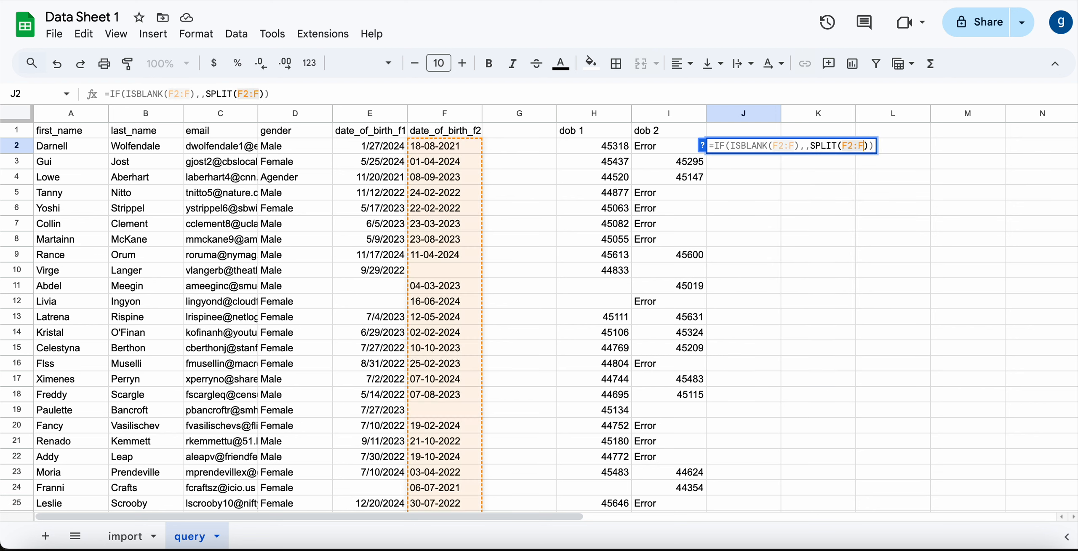
pyautogui.write(',""')
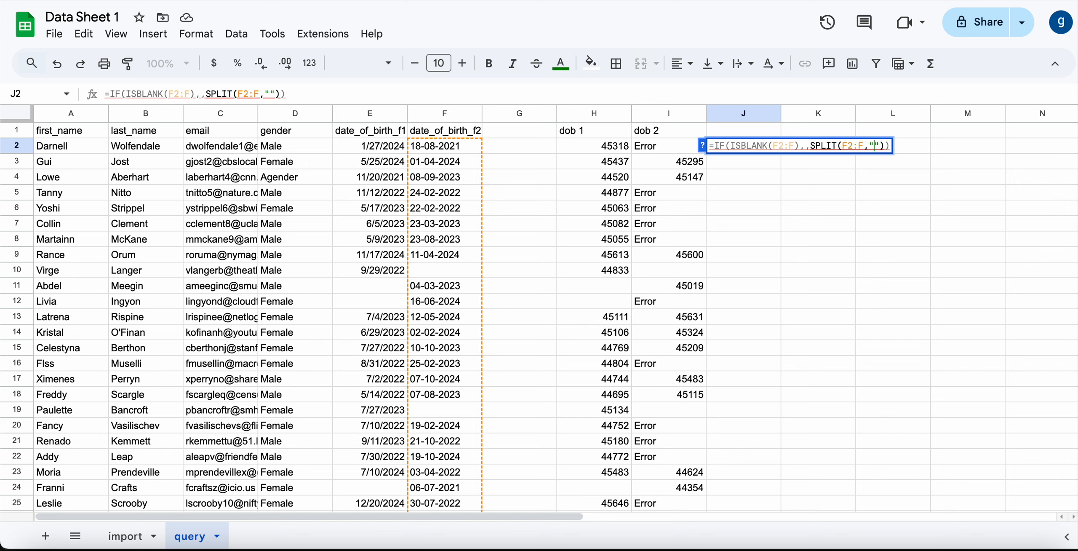
pyautogui.write('-')
pyautogui.press('End')
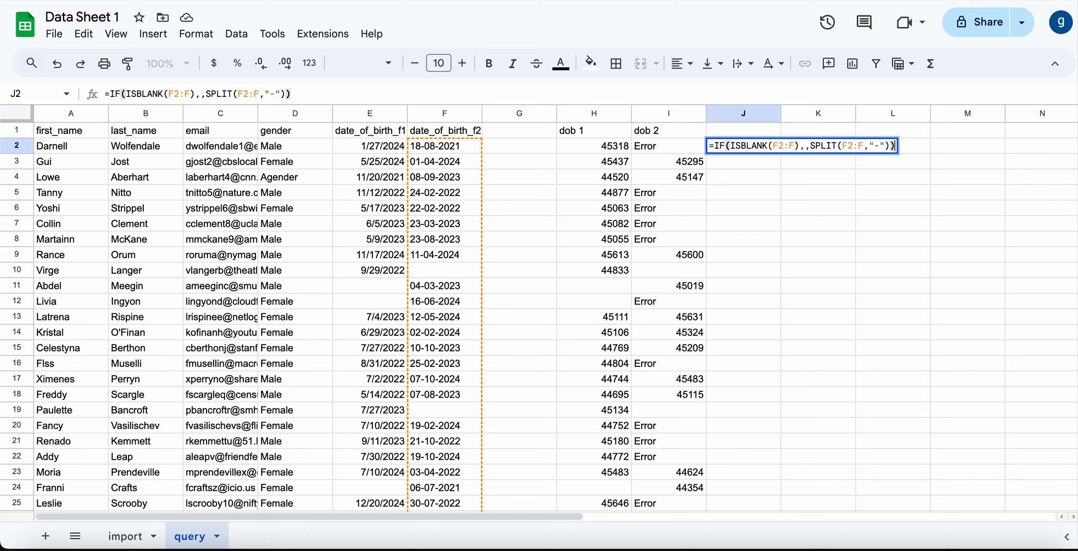
pyautogui.hotkey('ctrl', 'shift', 'Return')
pyautogui.press('Return')
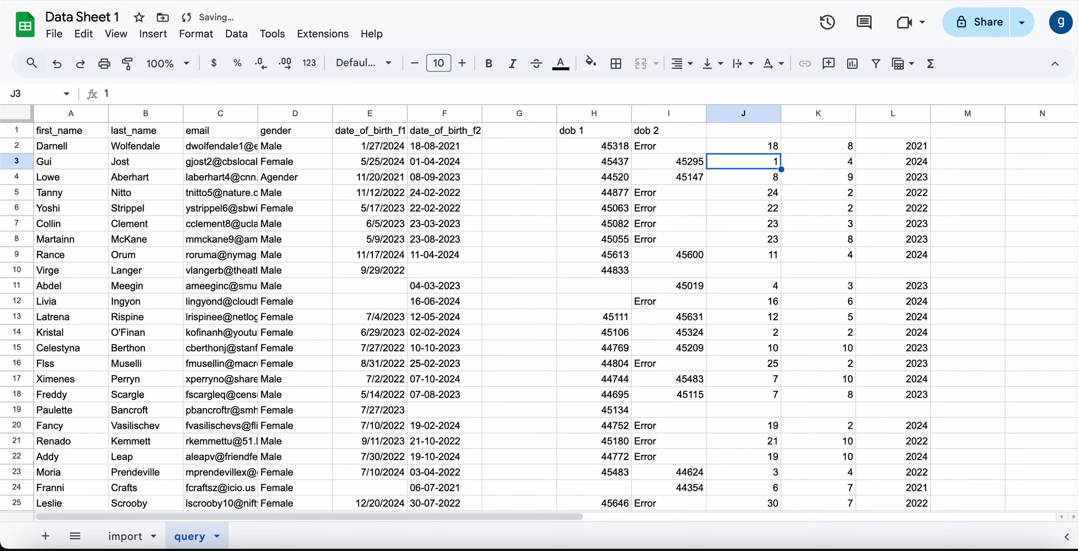
# - Enter the header dob 2 day in cell J1
pyautogui.press('Up')
pyautogui.press('Up')
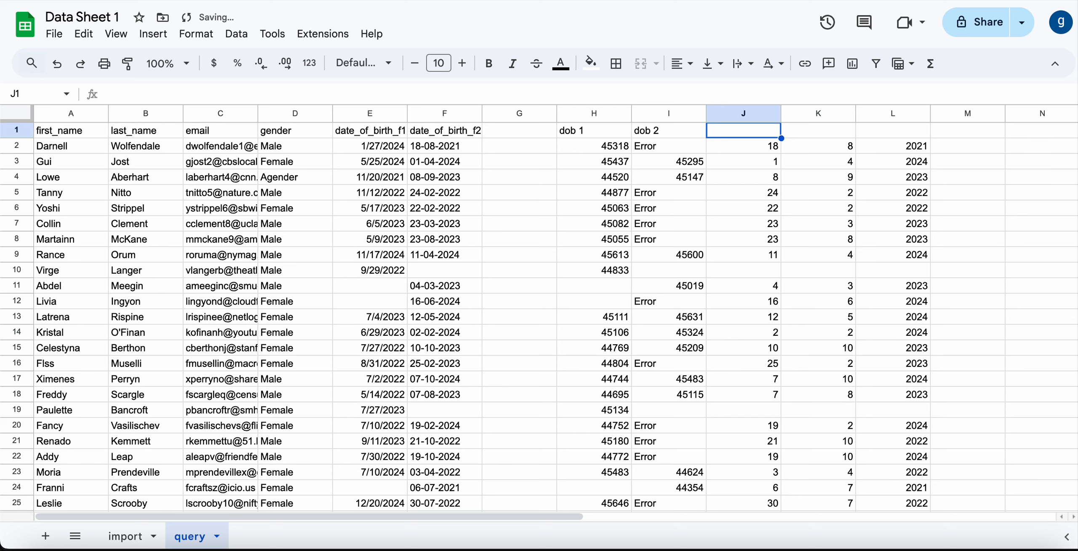
pyautogui.write('dob')
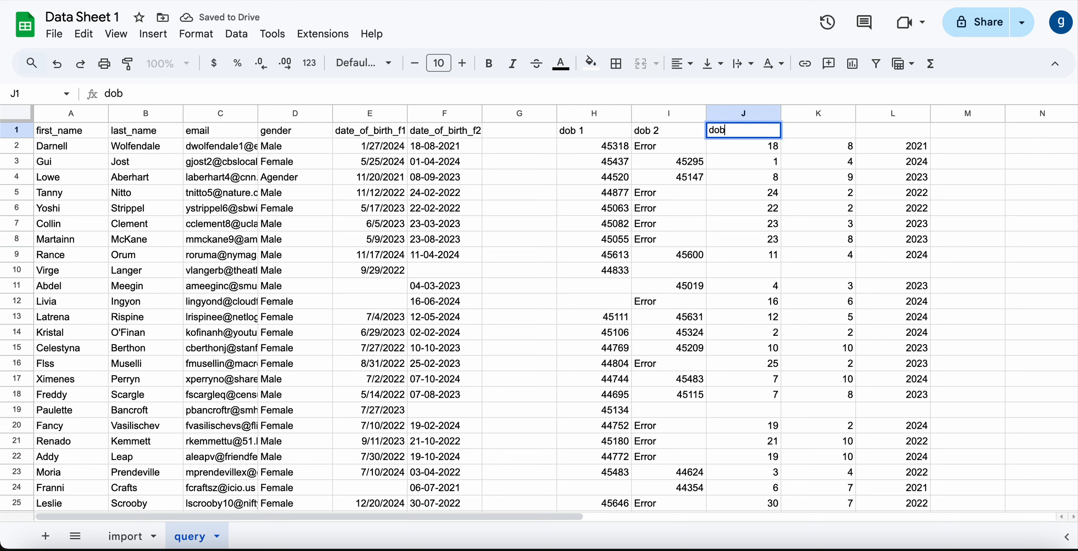
pyautogui.write(' 2 day')
pyautogui.press('Return')
# - Enter the header dob 2 month in cell K1
pyautogui.press('Right')
pyautogui.press('Up')
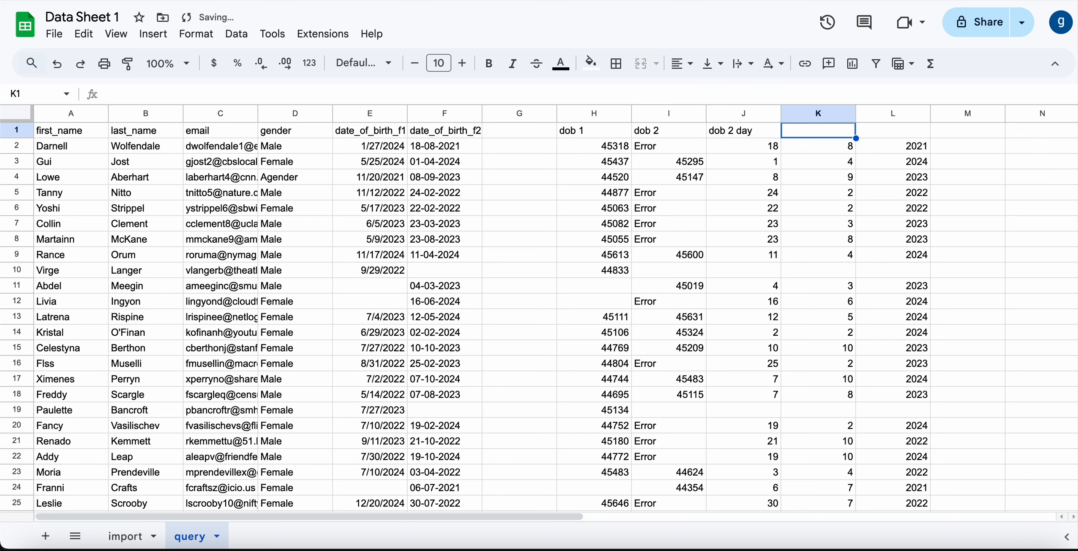
pyautogui.write('dob 2 mon')
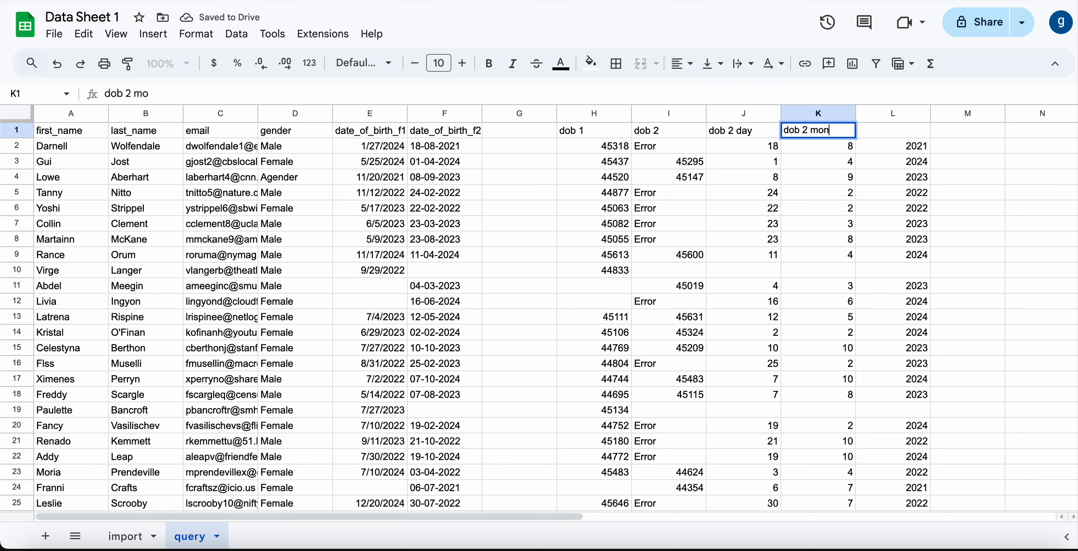
pyautogui.write('th')
pyautogui.press('Return')
# - Enter the header dob 2 year in cell L1
pyautogui.press('Right')
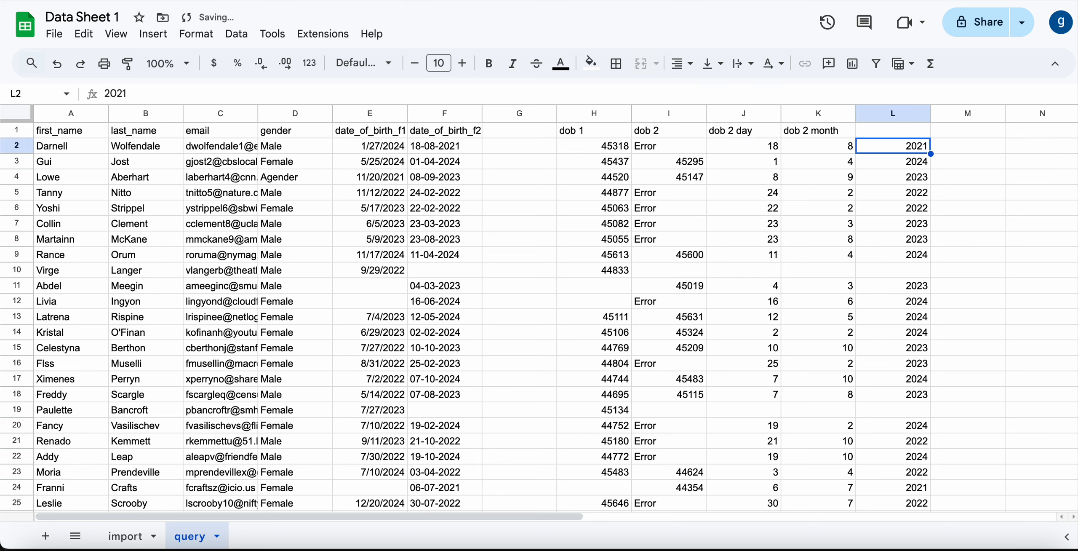
pyautogui.press('Up')
pyautogui.write('dob 2 y')
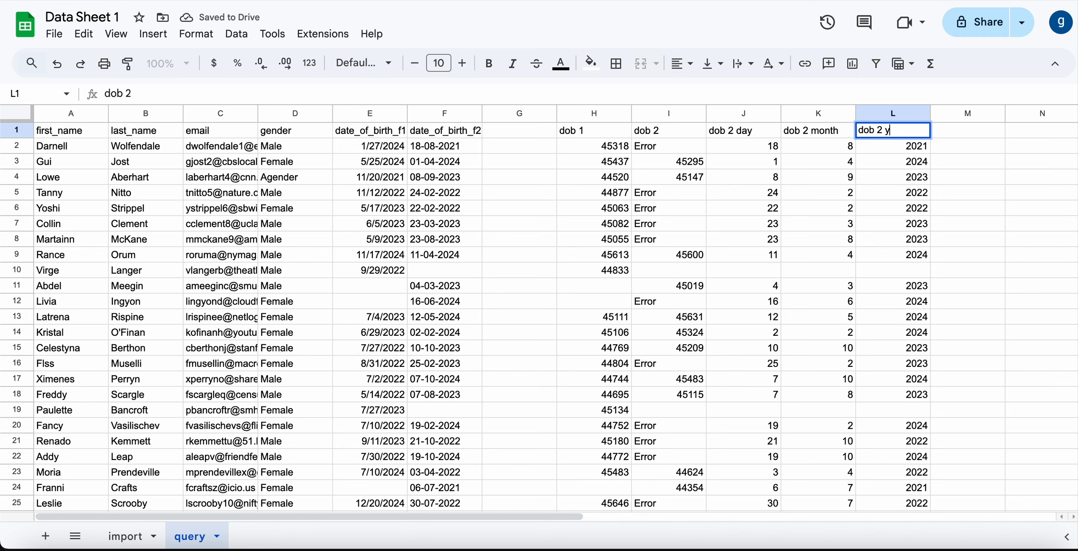
pyautogui.write('ear')
pyautogui.press('Return')
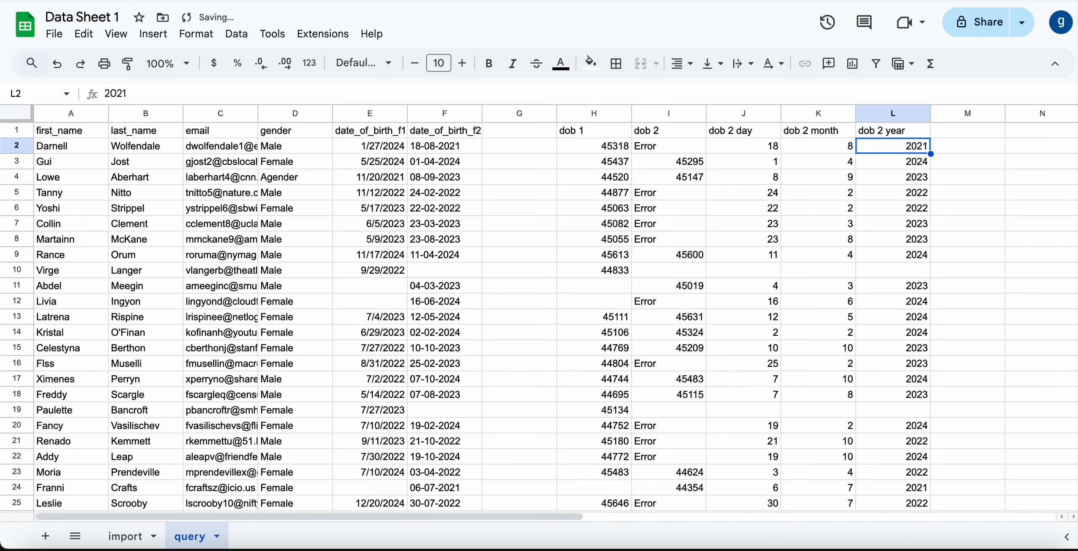
# - Start an IF formula in cell M2 with ISBLANK(L2:L) as its condition
pyautogui.press('Left')
pyautogui.press('Left')
pyautogui.press('Right')
pyautogui.press('Right')
pyautogui.press('Right')
pyautogui.hscroll(3, 539, 308)
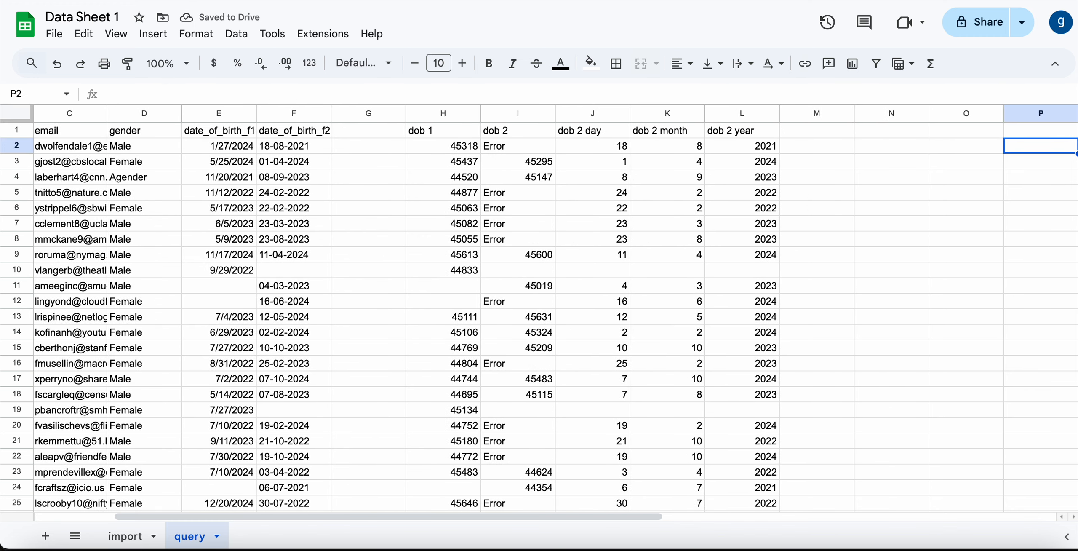
pyautogui.write('=IF()')
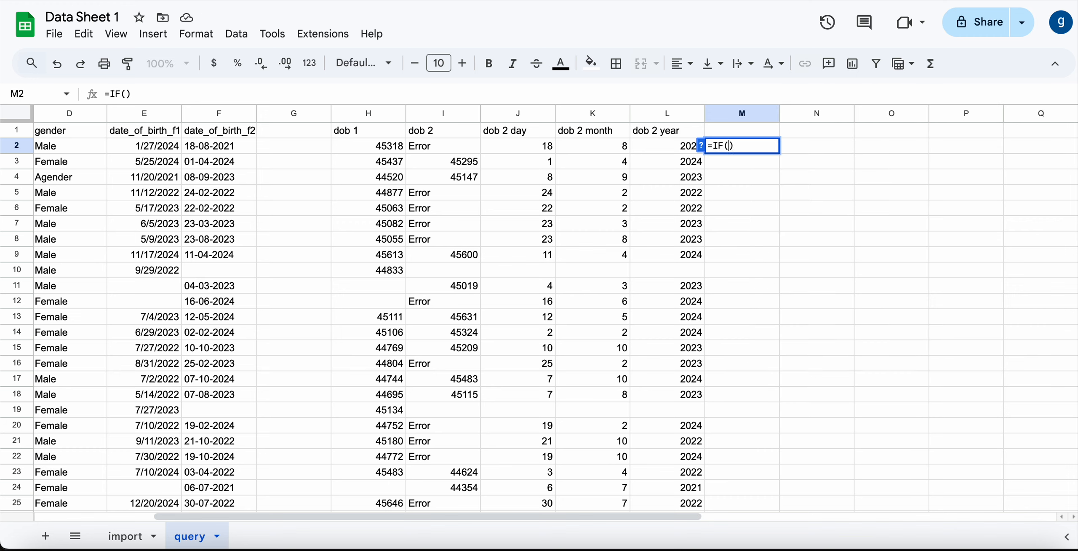
pyautogui.press('Left')
pyautogui.write('ISBLANK')
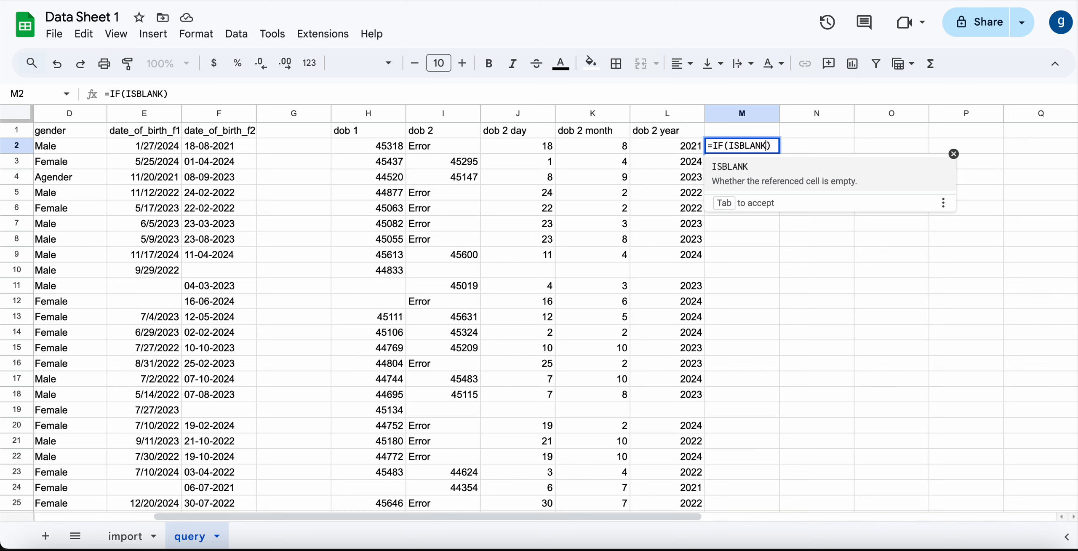
pyautogui.write('(L')
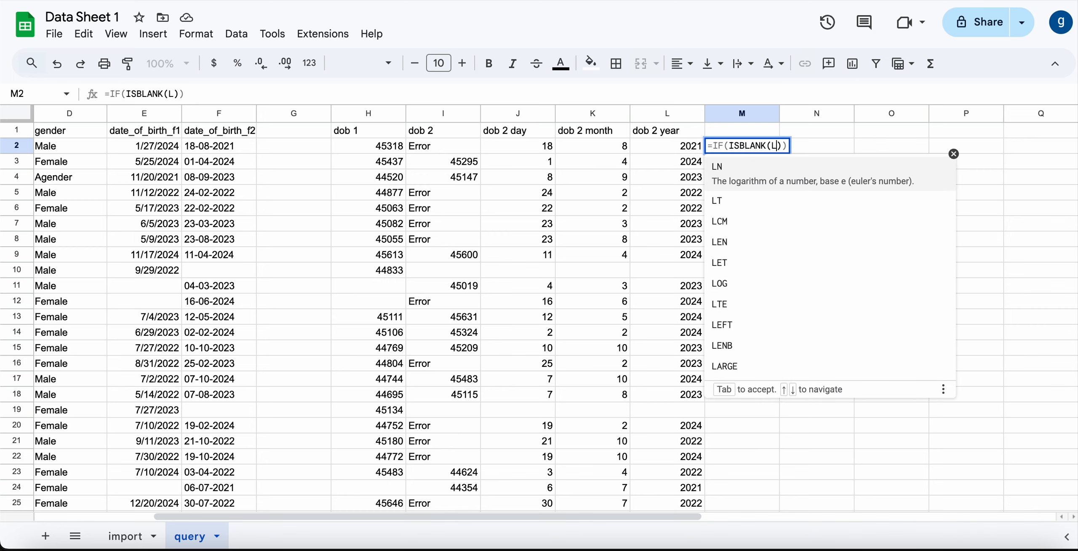
pyautogui.write('2:L)')
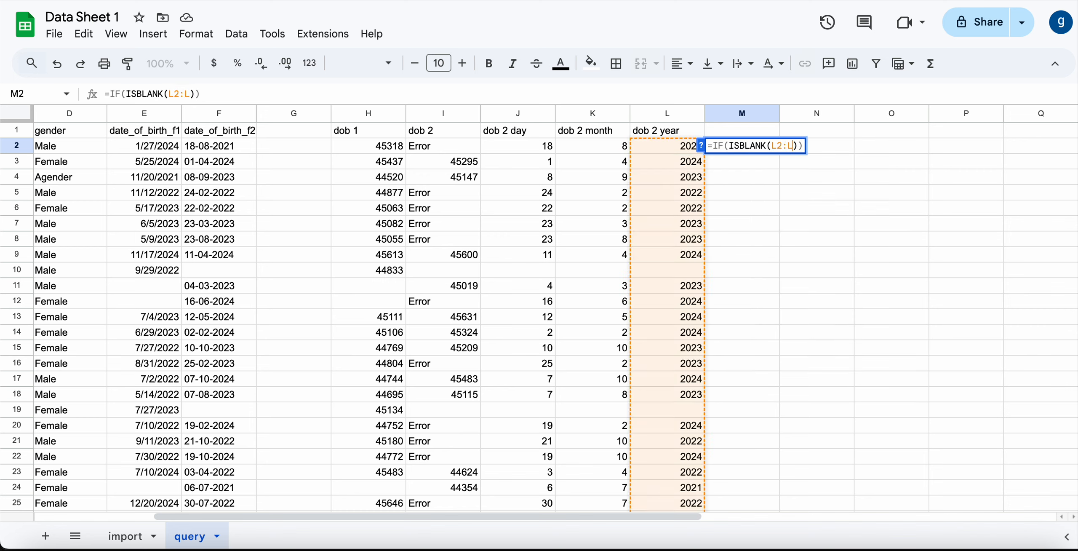
# - Complete the M2 formula with an empty true value and DATE(L2:L,K2:K,J2:J) as the false value, applied as an array formula
pyautogui.write(',,DATE')
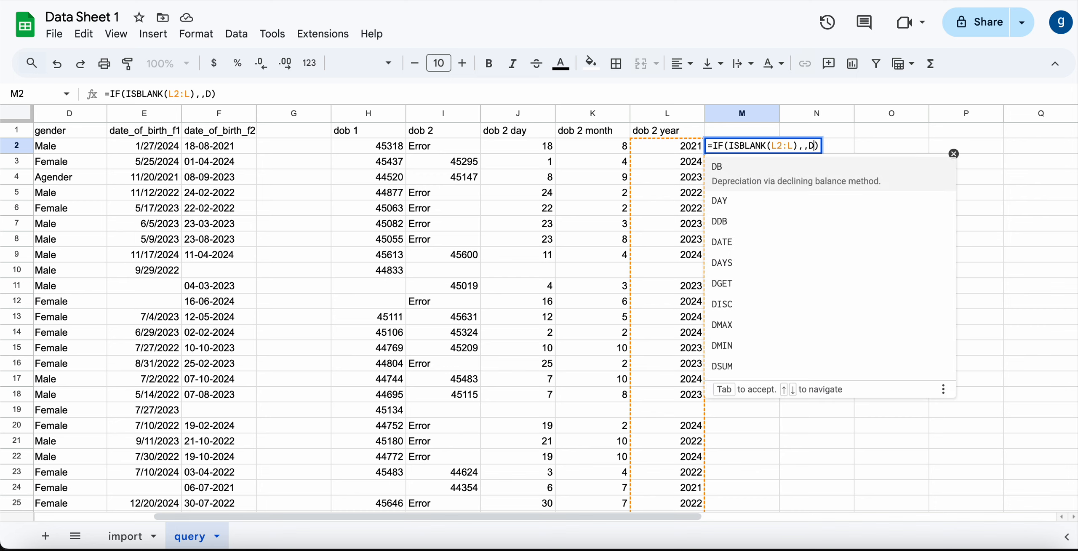
pyautogui.write('()')
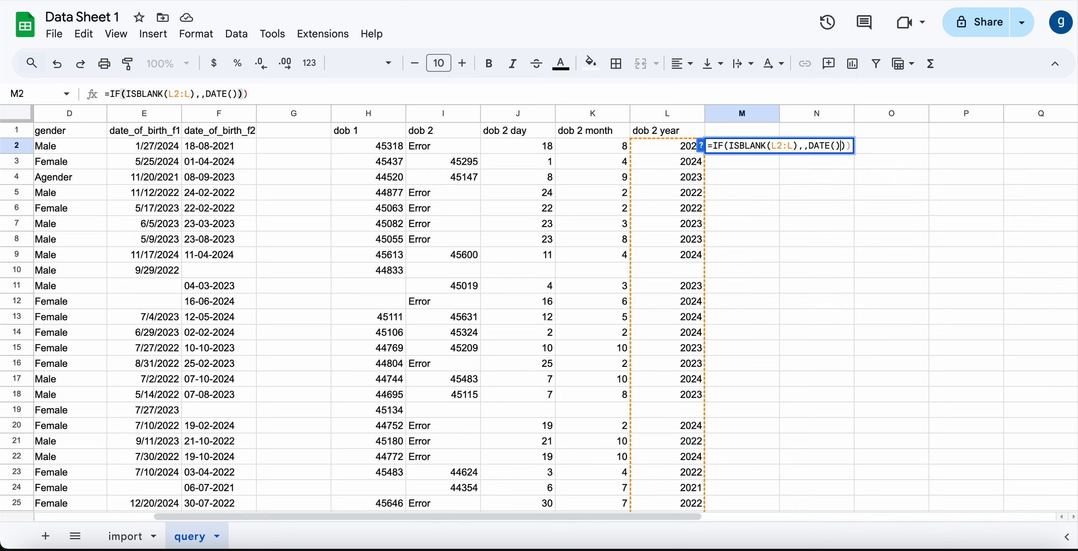
pyautogui.press('Left')
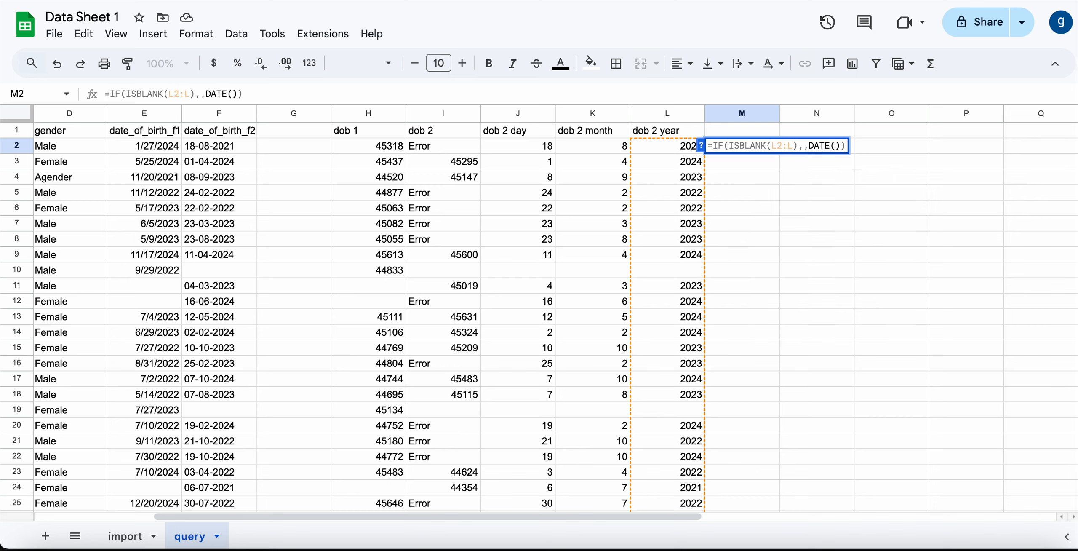
pyautogui.write('L2:L, ')
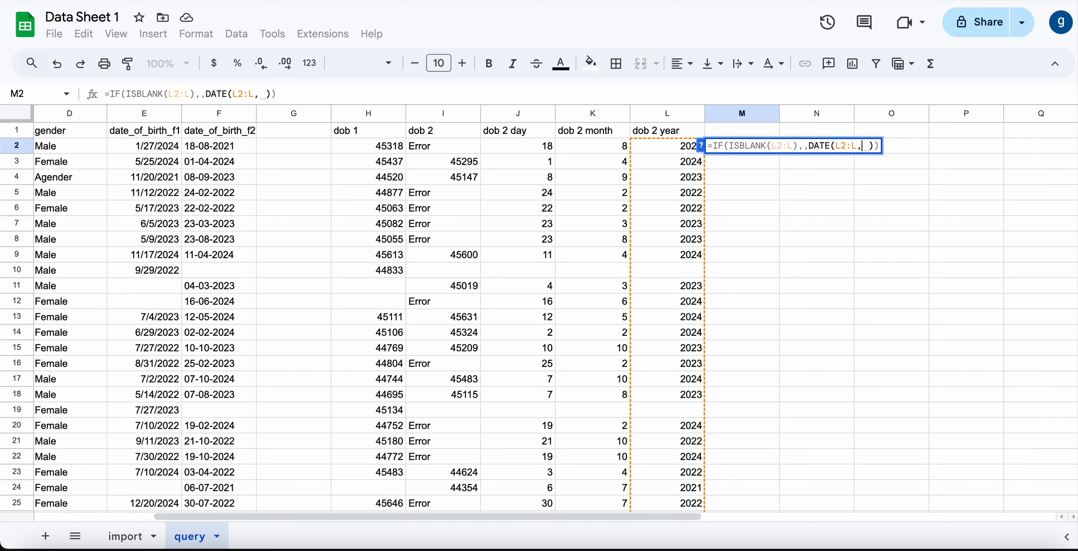
pyautogui.write('K2:K,')
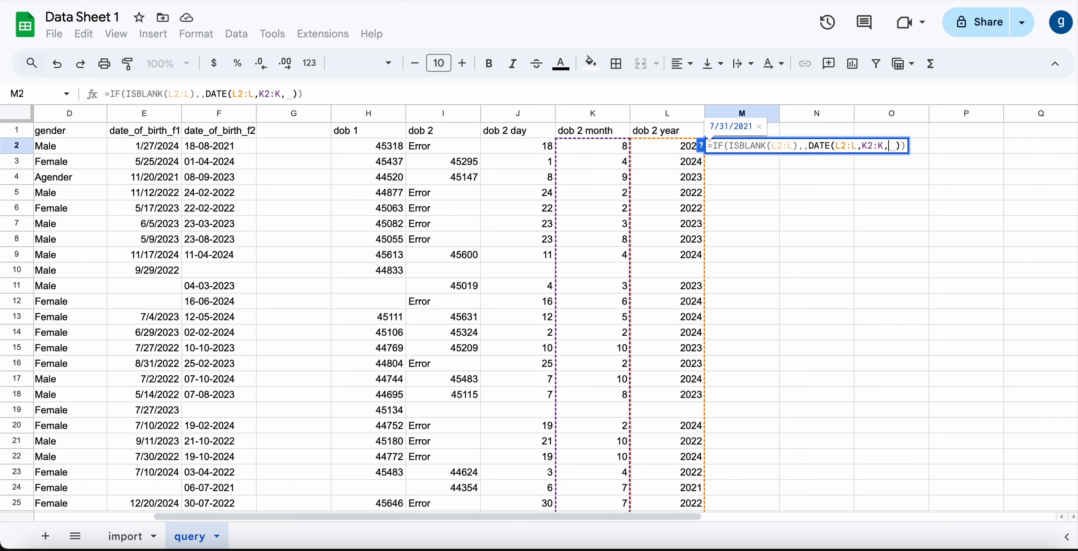
pyautogui.write('J2:J')
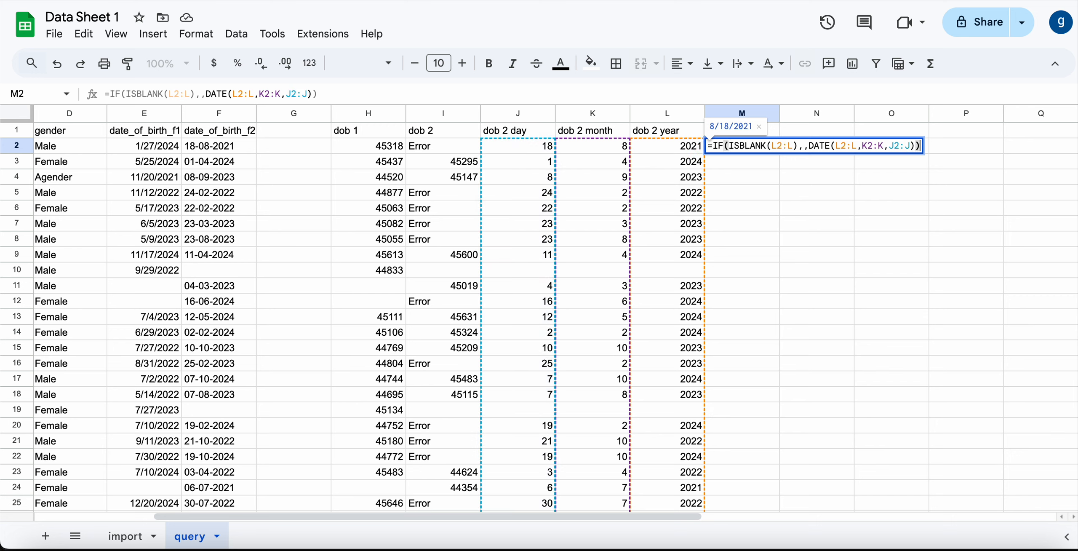
pyautogui.hotkey('ctrl', 'shift', 'Return')
pyautogui.press('Return')
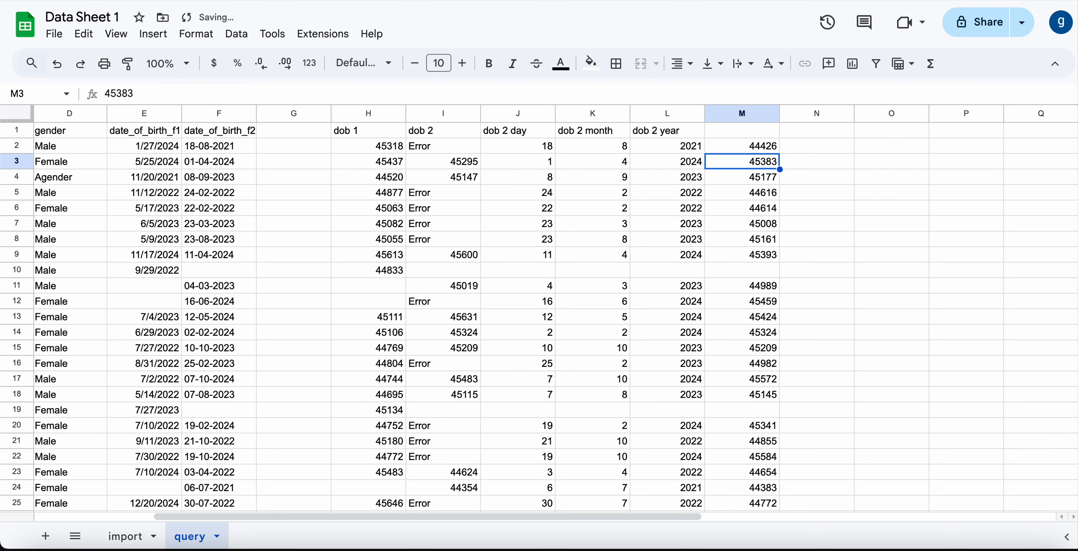
# - Enter the header dob 2 datevalue in cell M1
pyautogui.press('Up')
pyautogui.press('Up')
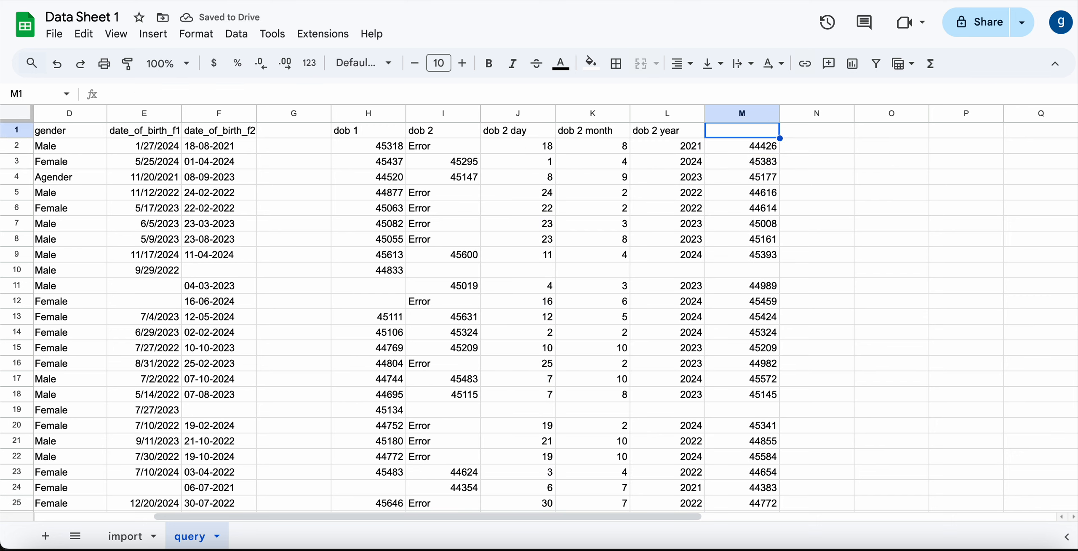
pyautogui.write('dob')
pyautogui.write('2')
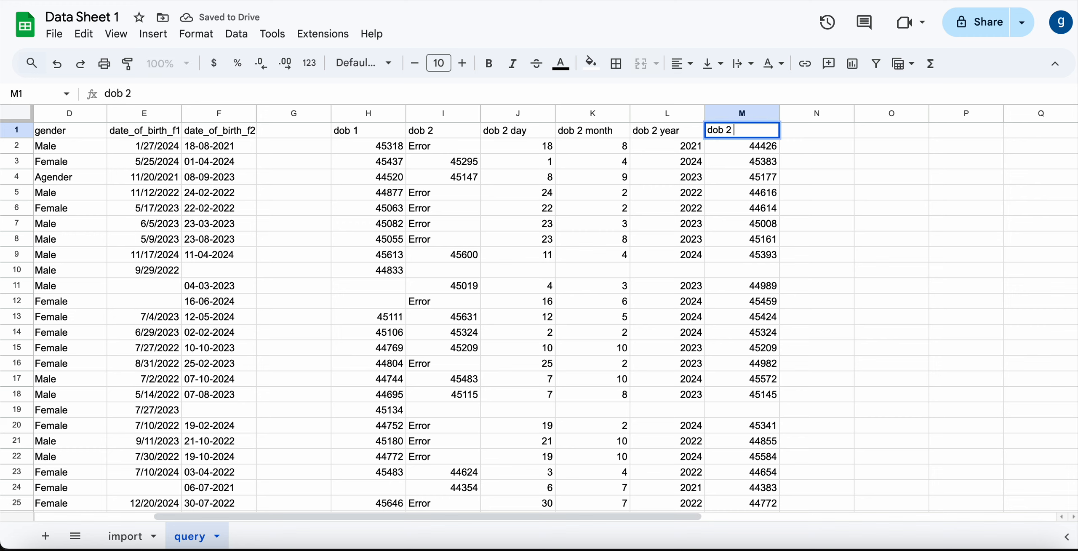
pyautogui.write(' datevalue')
pyautogui.press('Return')
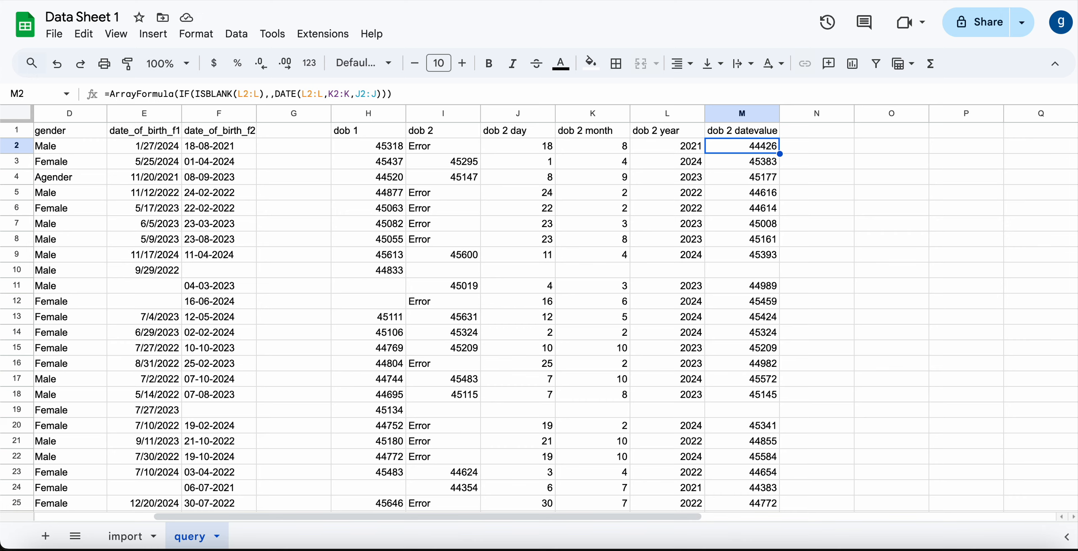
pyautogui.press('Down')
pyautogui.press('Down')
pyautogui.press('Down')
pyautogui.press('Up')
pyautogui.press('Up')
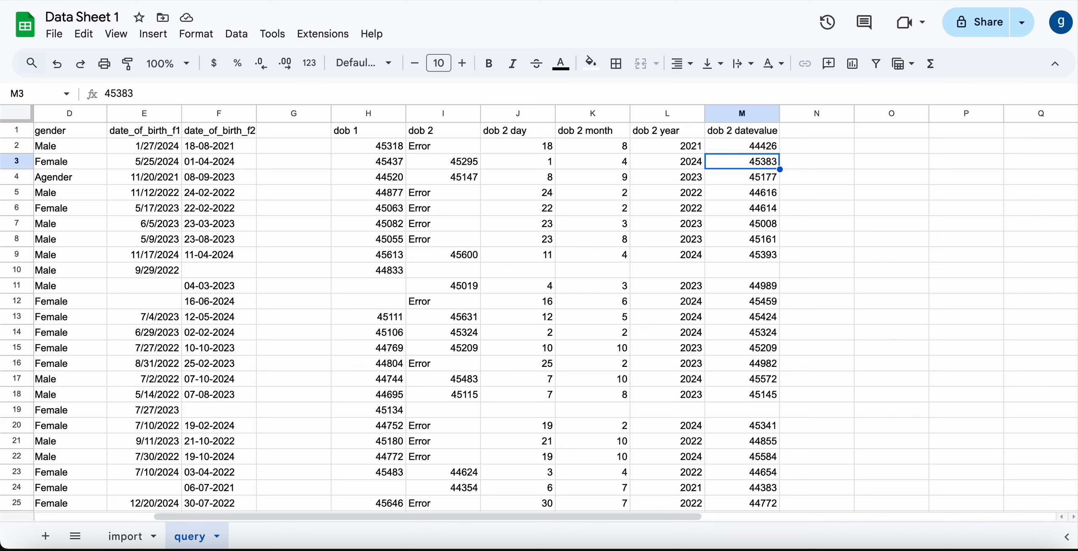
# - Wrap the SPLIT part of the J2 formula in an IF function with the condition I2:I="Error" and apply it
pyautogui.press('Up')
pyautogui.press('Left')
pyautogui.press('Left')
pyautogui.press('Left')
pyautogui.press('Left')
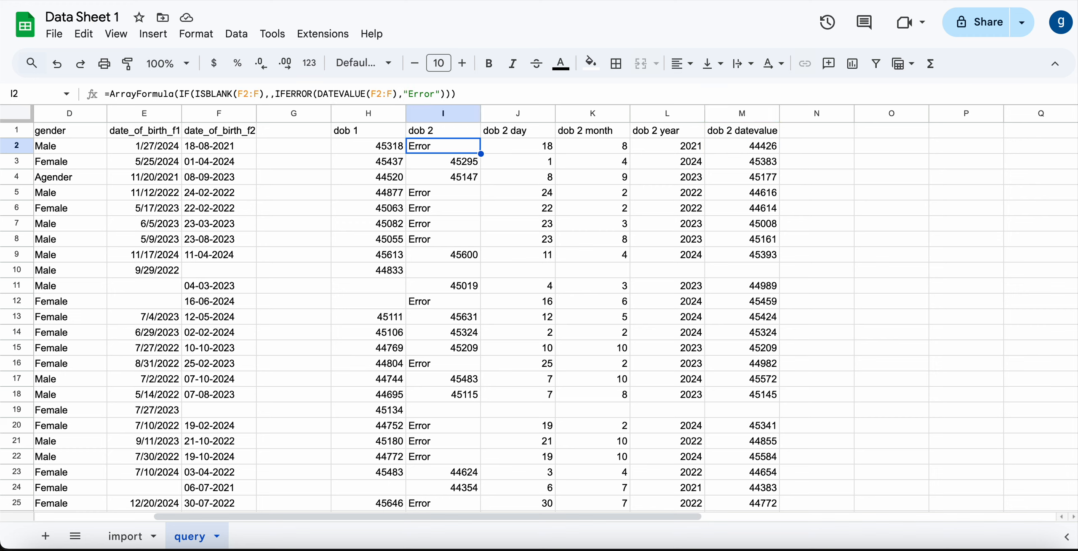
pyautogui.press('Right')
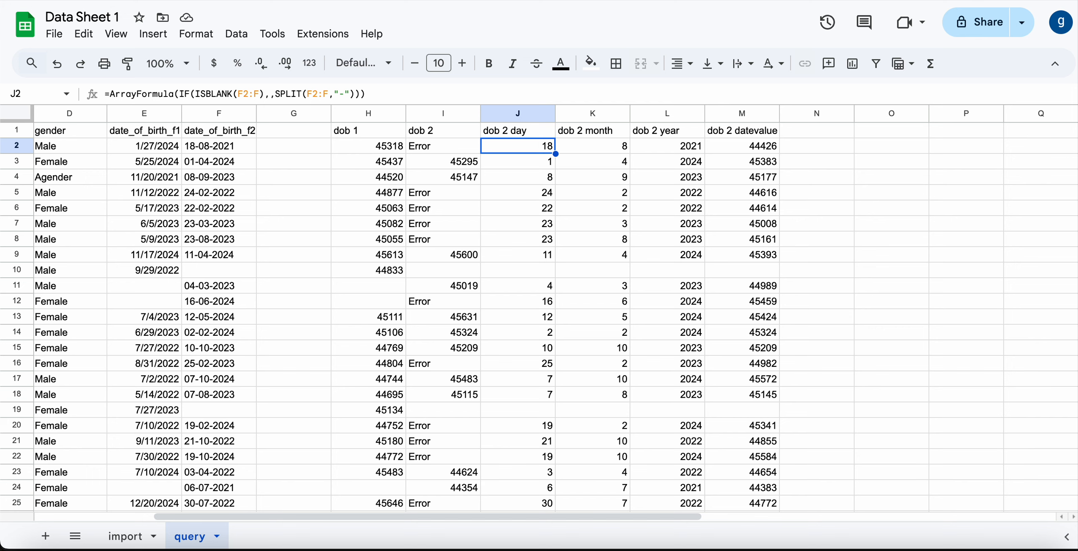
pyautogui.click(403, 92)
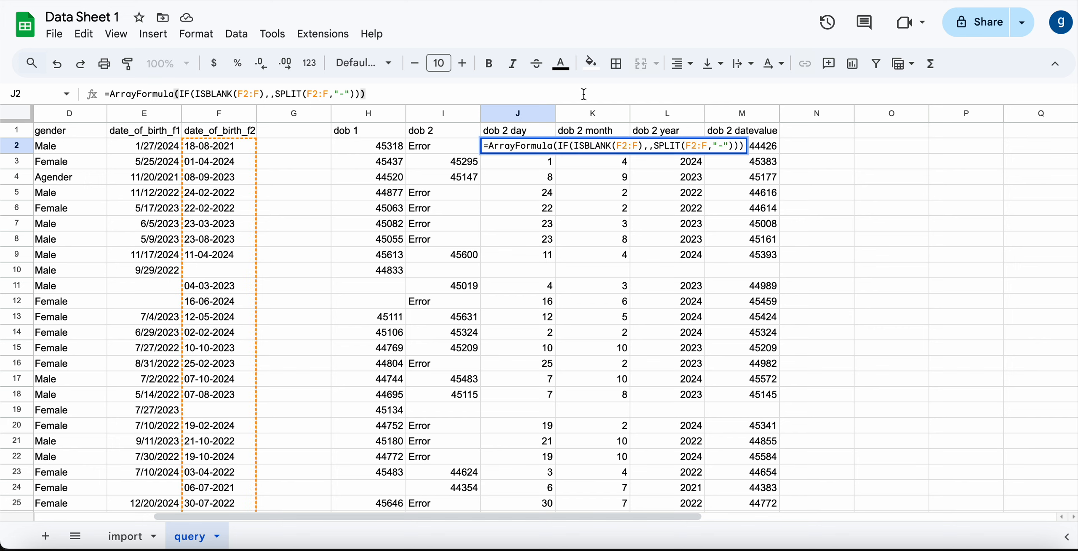
pyautogui.press('Left')
pyautogui.press('Left')
pyautogui.press('Left')
pyautogui.press('Left')
pyautogui.press('Left')
pyautogui.press('Left')
pyautogui.press('Left')
pyautogui.press('Left')
pyautogui.press('Left')
pyautogui.press('Left')
pyautogui.press('Left')
pyautogui.press('Left')
pyautogui.press('Left')
pyautogui.press('Left')
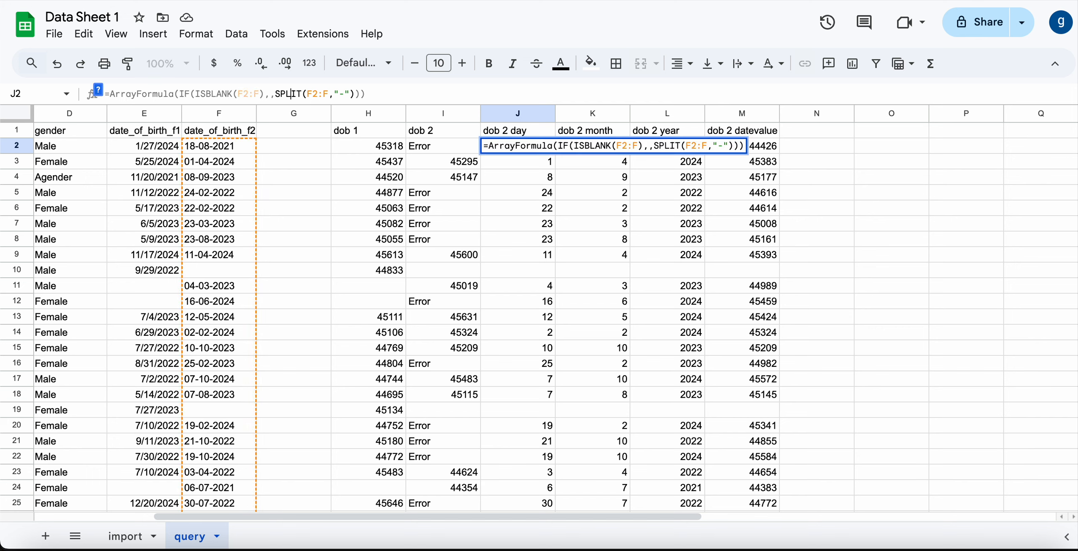
pyautogui.write('IF')
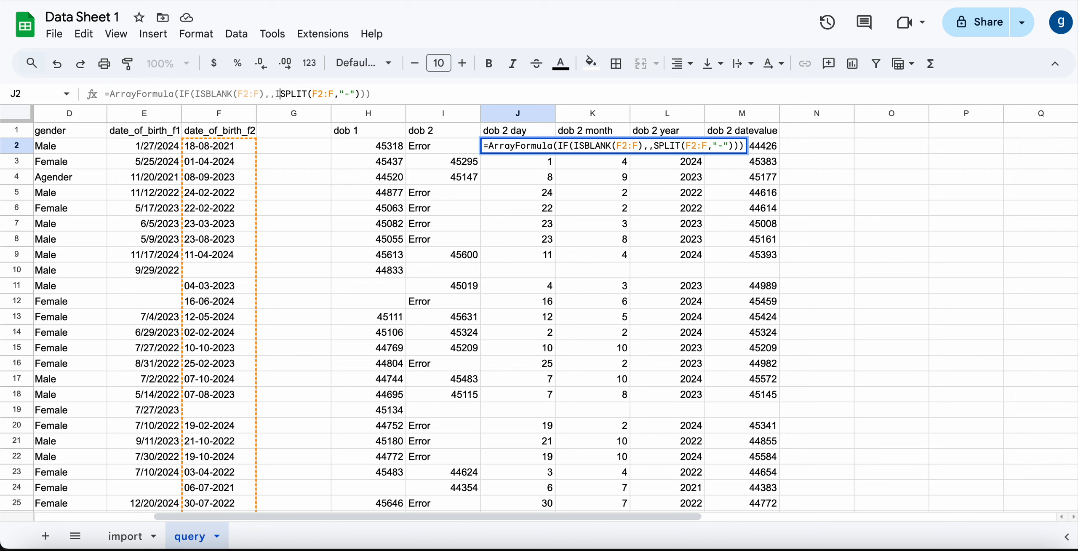
pyautogui.write('(I2:I')
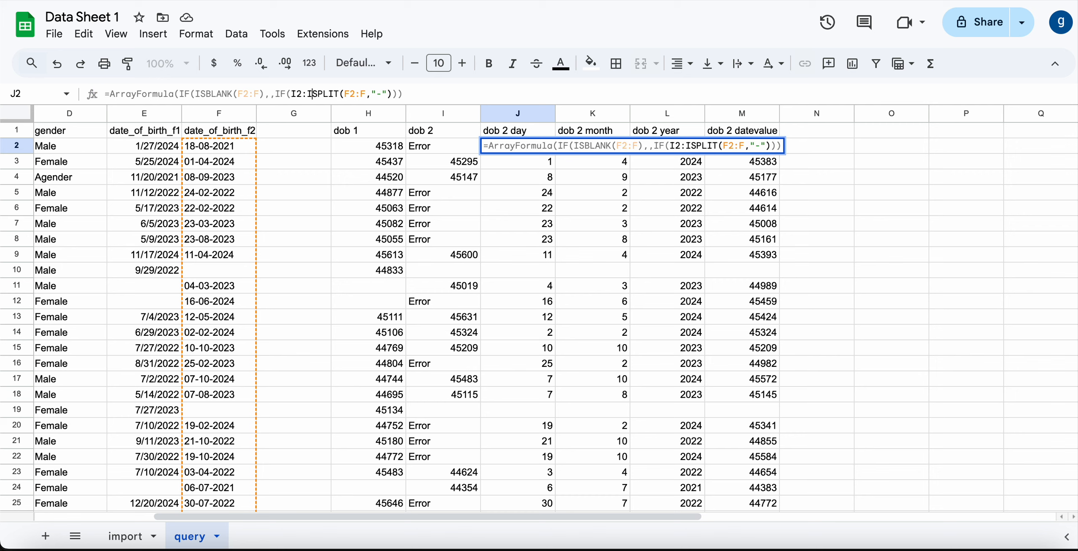
pyautogui.write('="E')
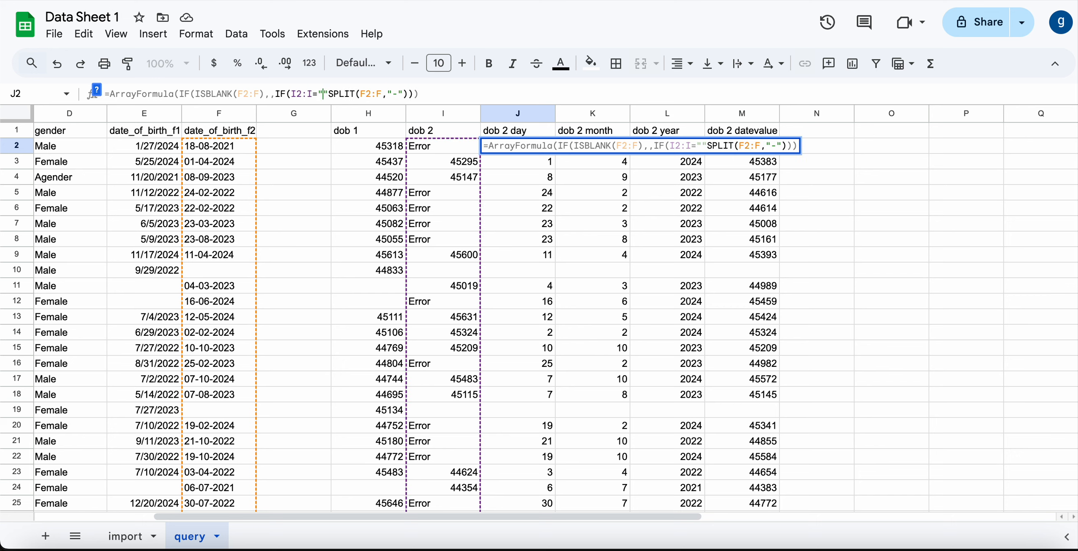
pyautogui.write('rror')
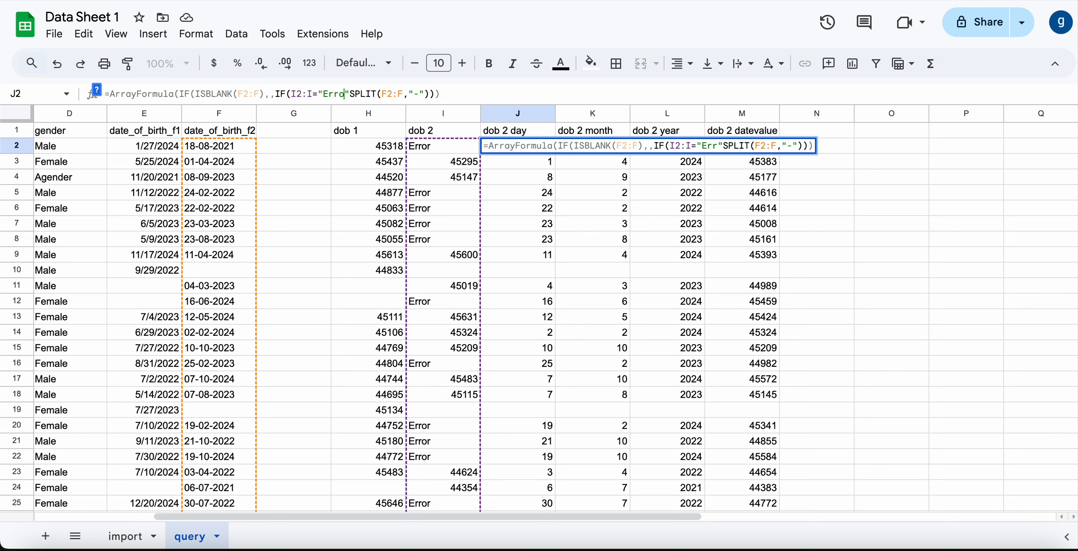
pyautogui.write('"')
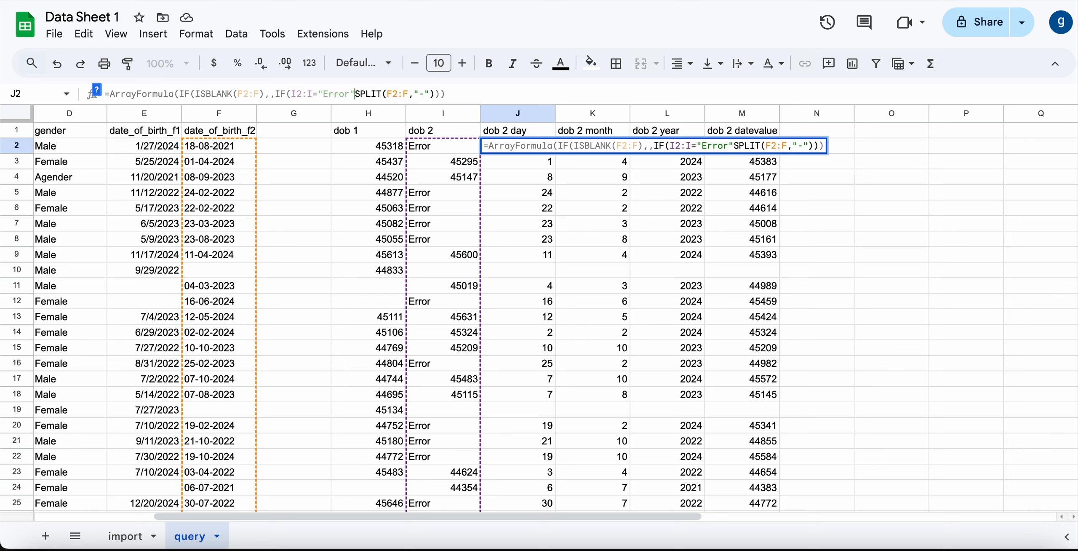
pyautogui.write(',')
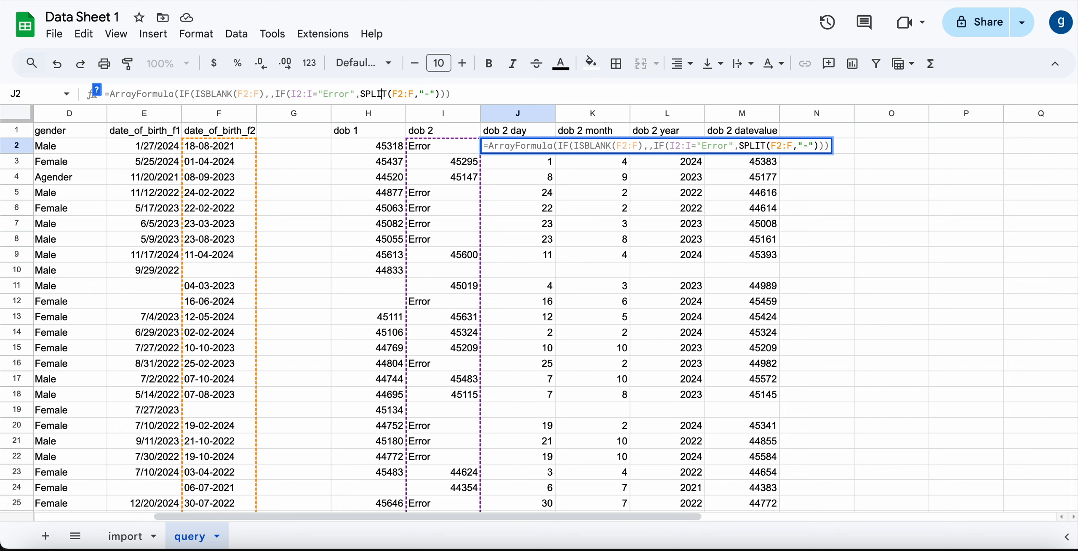
pyautogui.press('Return')
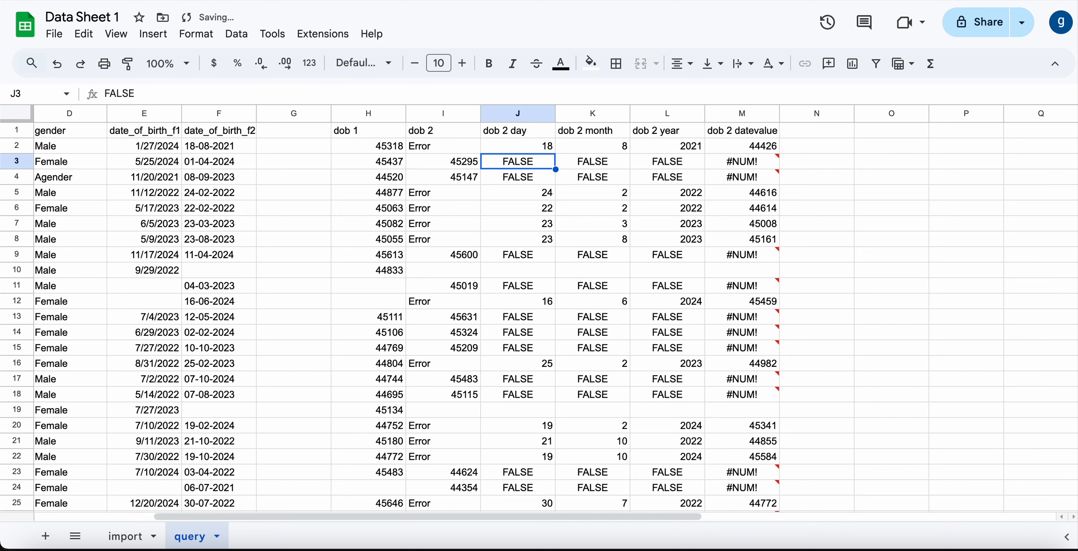
# - Wrap the inner IF of the J2 formula in an IFERROR function
pyautogui.press('Up')
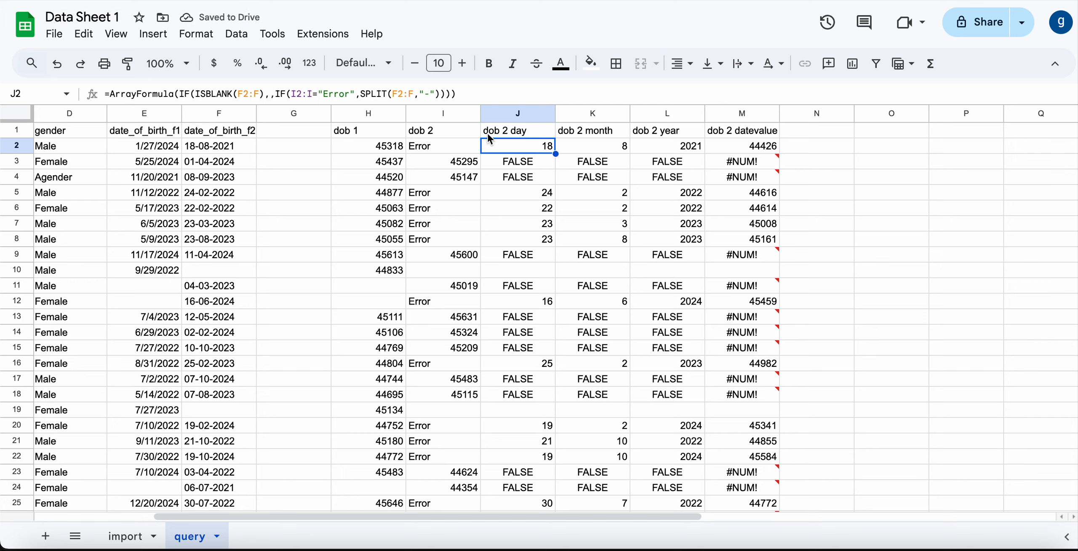
pyautogui.click(485, 95)
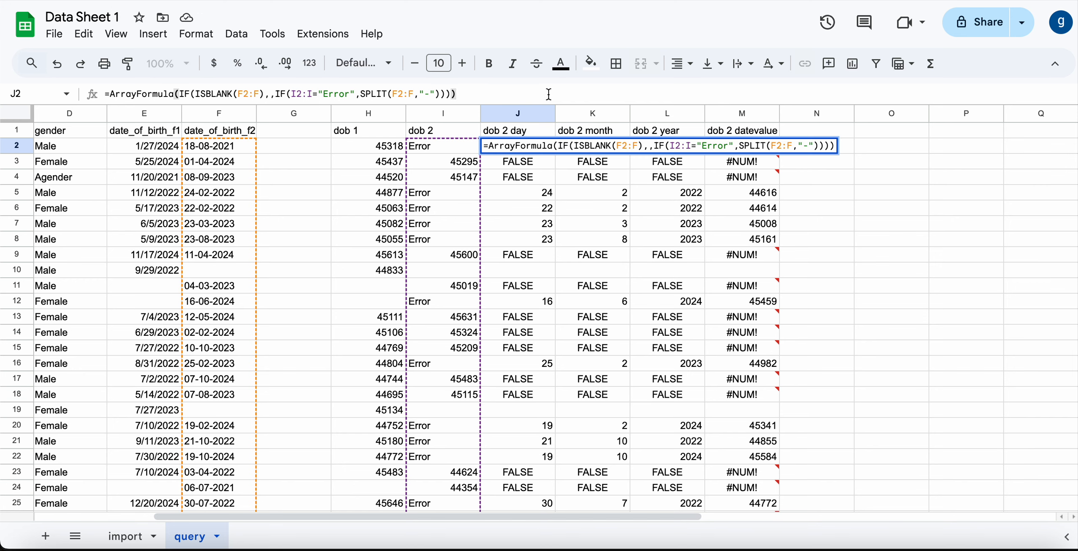
pyautogui.press('Left')
pyautogui.press('Left')
pyautogui.press('Left')
pyautogui.press('Left')
pyautogui.press('Left')
pyautogui.press('Left')
pyautogui.press('Left')
pyautogui.press('Left')
pyautogui.press('Left')
pyautogui.press('Left')
pyautogui.press('Left')
pyautogui.press('Left')
pyautogui.press('Left')
pyautogui.press('Left')
pyautogui.press('Left')
pyautogui.press('Left')
pyautogui.press('Left')
pyautogui.press('Left')
pyautogui.press('Left')
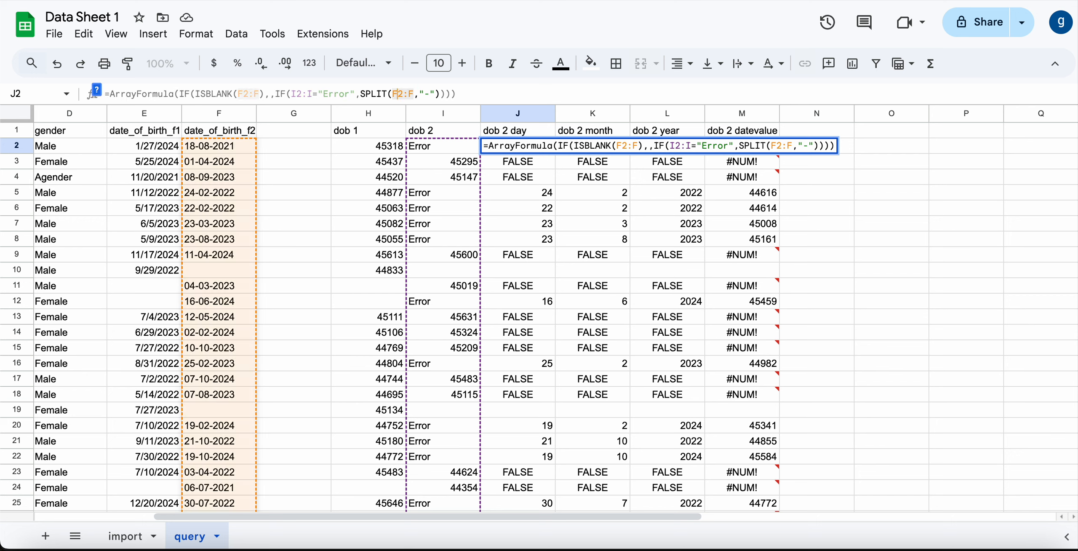
pyautogui.press('Left')
pyautogui.press('Left')
pyautogui.press('Left')
pyautogui.press('Left')
pyautogui.press('Left')
pyautogui.press('Left')
pyautogui.press('Left')
pyautogui.press('Left')
pyautogui.press('Left')
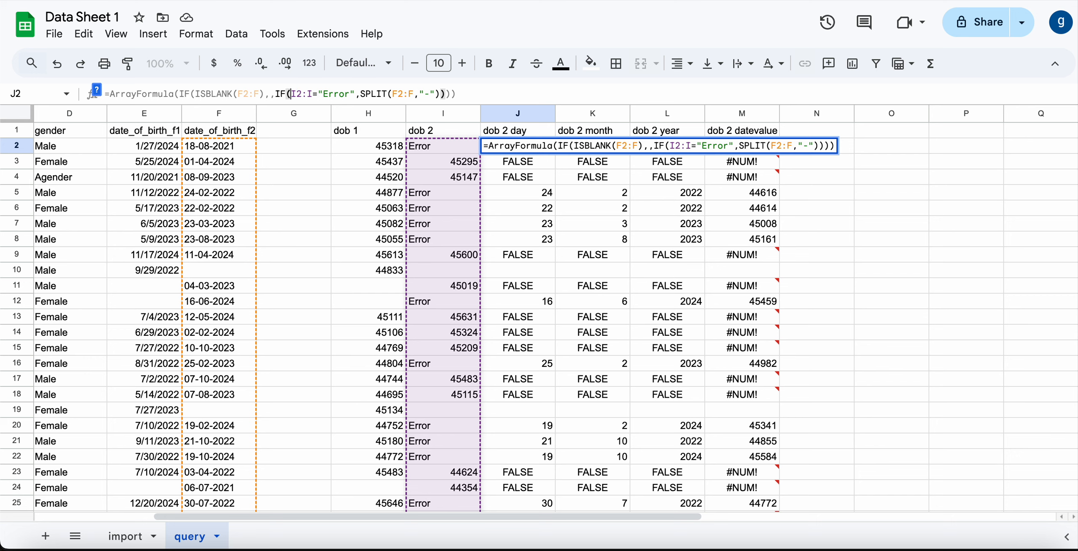
pyautogui.write('IFERROR')
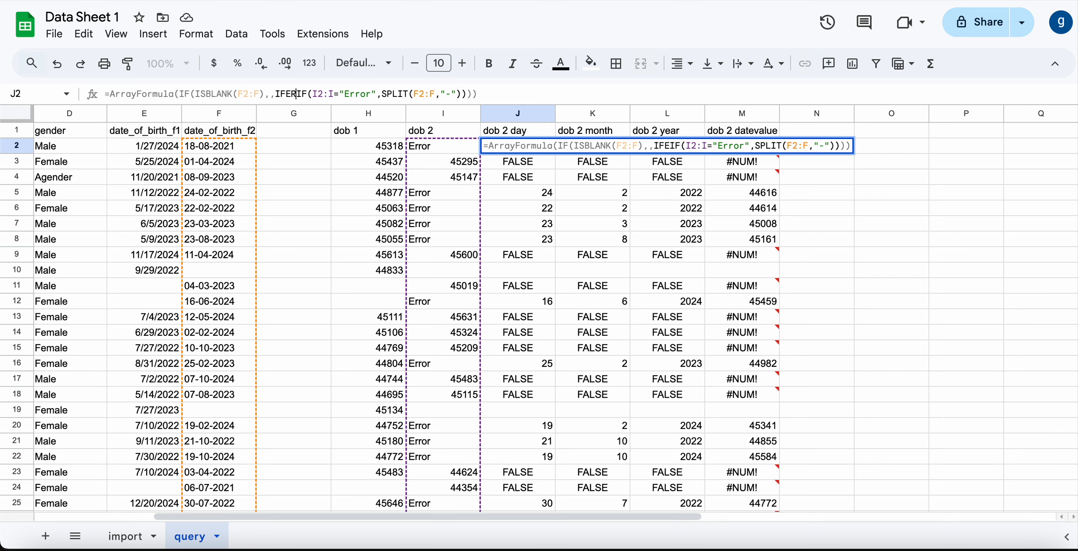
pyautogui.write('(')
# - Add an empty false value after the SPLIT part of the J2 formula and apply it
pyautogui.press('Right')
pyautogui.press('Right')
pyautogui.press('Right')
pyautogui.press('Right')
pyautogui.press('Right')
pyautogui.press('Right')
pyautogui.press('Right')
pyautogui.press('Right')
pyautogui.press('Right')
pyautogui.press('Right')
pyautogui.press('Right')
pyautogui.press('Right')
pyautogui.press('Right')
pyautogui.press('Right')
pyautogui.press('Right')
pyautogui.press('Right')
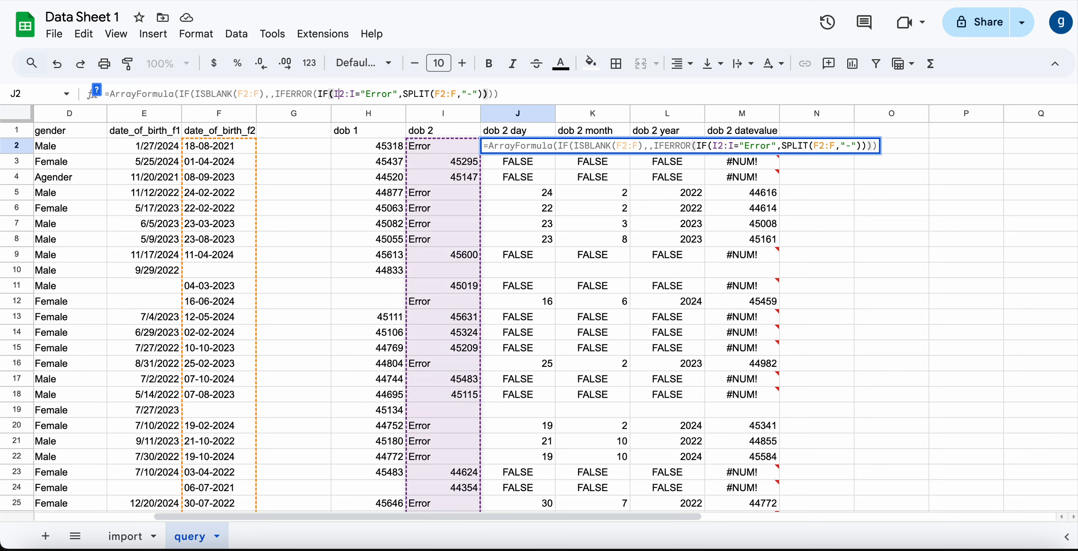
pyautogui.press('Right')
pyautogui.press('Right')
pyautogui.press('Right')
pyautogui.press('Right')
pyautogui.press('Right')
pyautogui.press('Right')
pyautogui.press('Right')
pyautogui.press('Right')
pyautogui.press('Right')
pyautogui.press('Right')
pyautogui.press('Right')
pyautogui.press('Right')
pyautogui.press('Right')
pyautogui.press('Right')
pyautogui.press('Right')
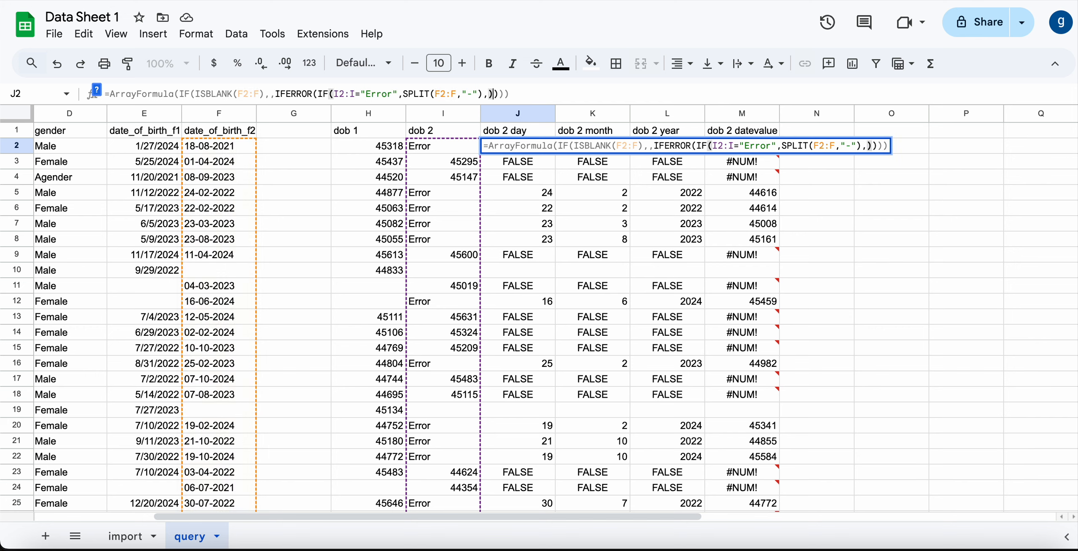
pyautogui.write(',')
pyautogui.press('Return')
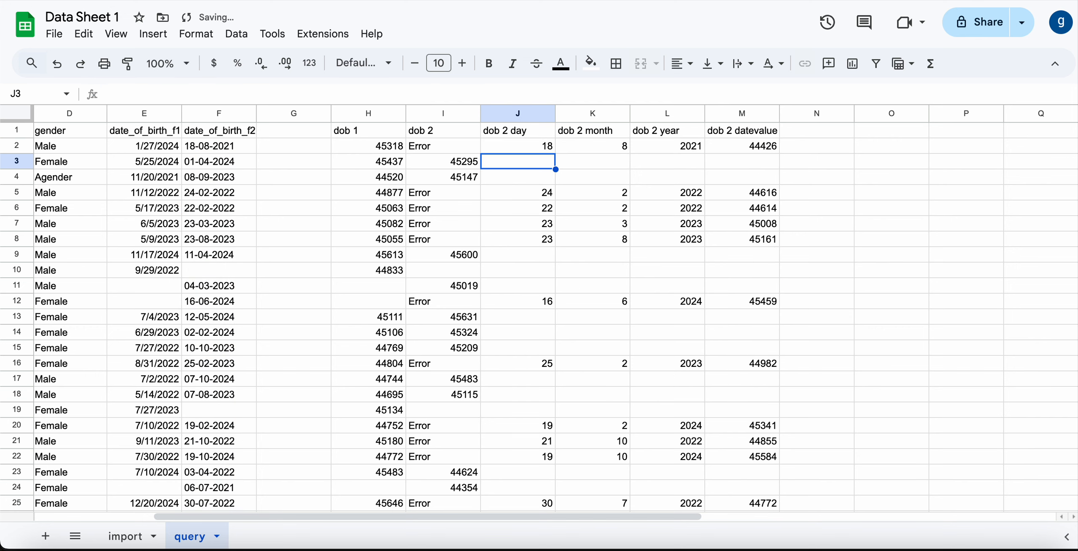
# - Review the formulas and values in the dob 1, dob 2 day and dob 2 datevalue columns
pyautogui.press('Left')
pyautogui.press('Up')
pyautogui.press('Right')
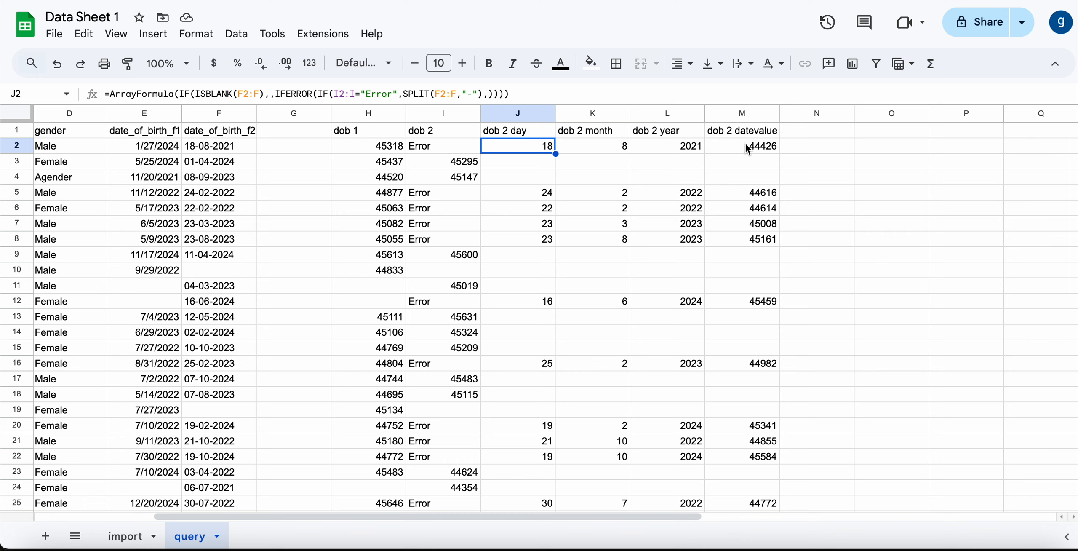
pyautogui.click(469, 164)
pyautogui.click(520, 161)
pyautogui.click(524, 148)
pyautogui.click(384, 149)
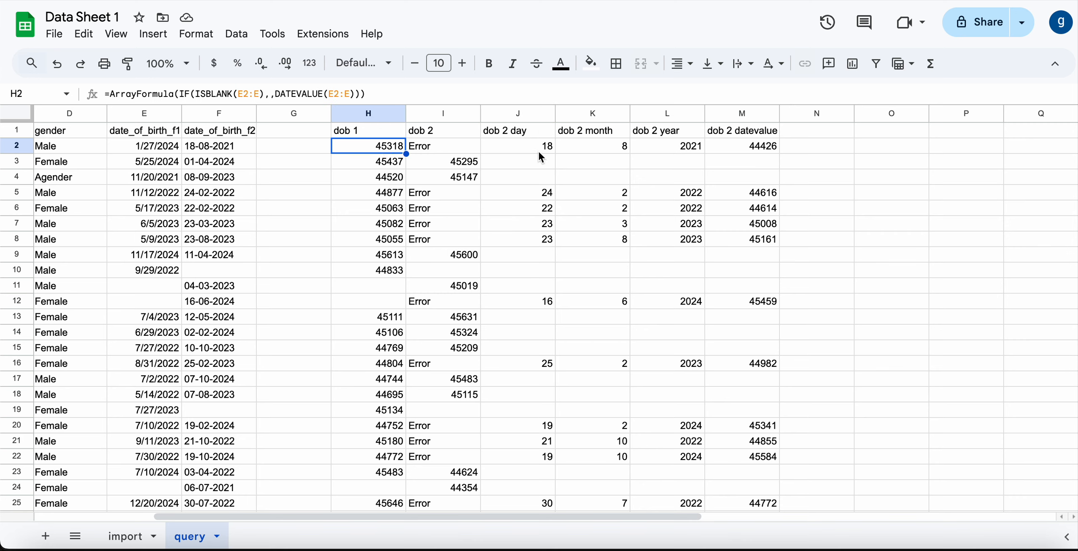
pyautogui.click(764, 144)
pyautogui.click(398, 146)
pyautogui.click(758, 147)
# - Enter the header datevalue in use in cell N1
pyautogui.click(833, 151)
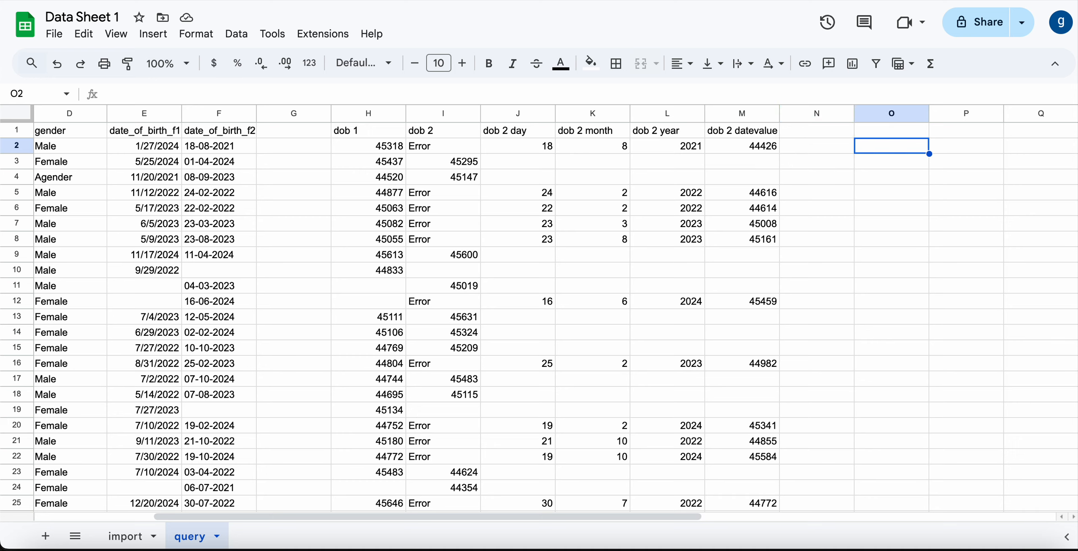
pyautogui.press('Up')
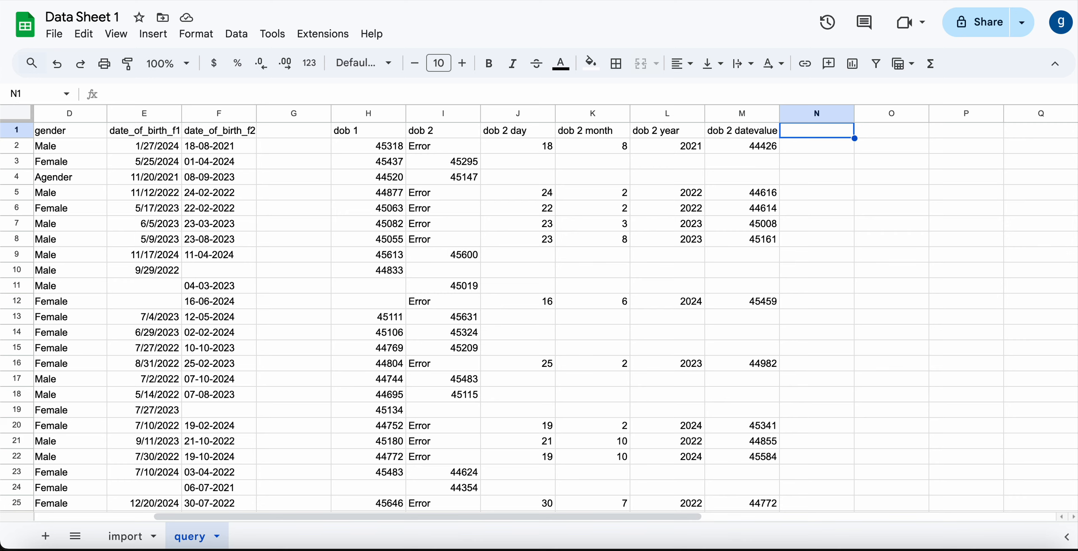
pyautogui.write('dateva')
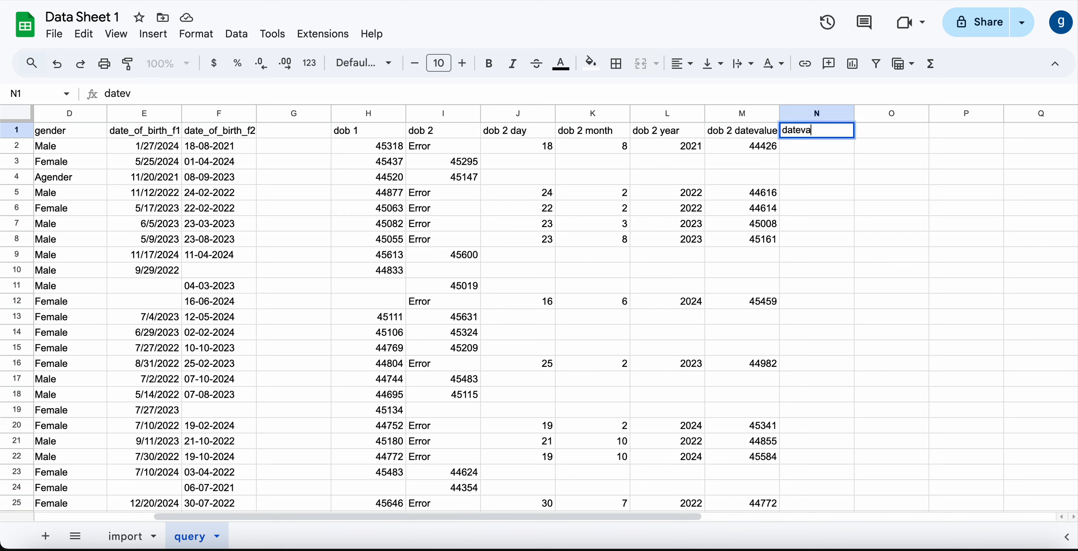
pyautogui.write('lue in use')
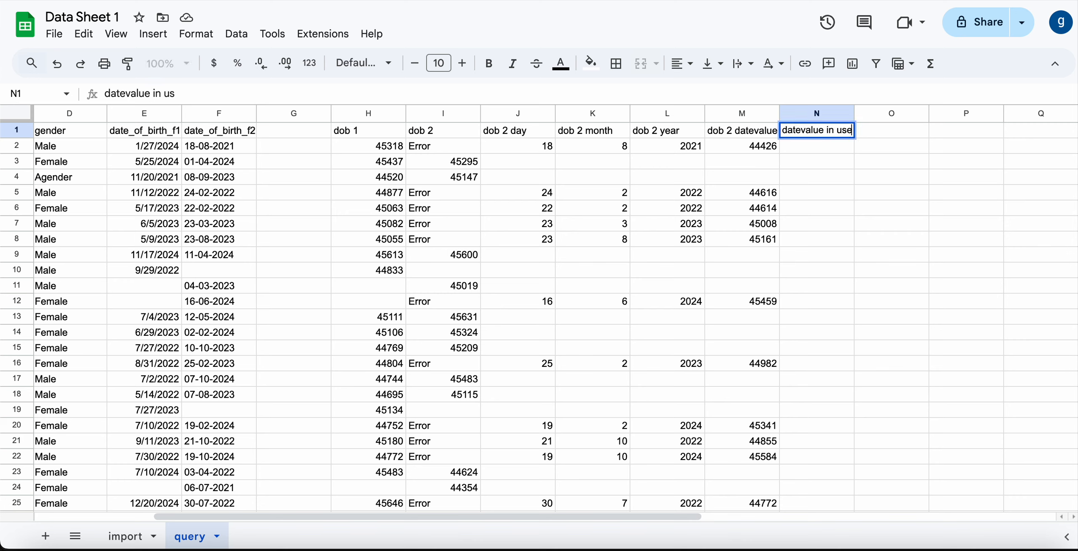
pyautogui.press('Return')
# - Start an IF formula in cell N2 with ISBLANK(A2:A) as its condition and an empty true value
pyautogui.write('=IF()')
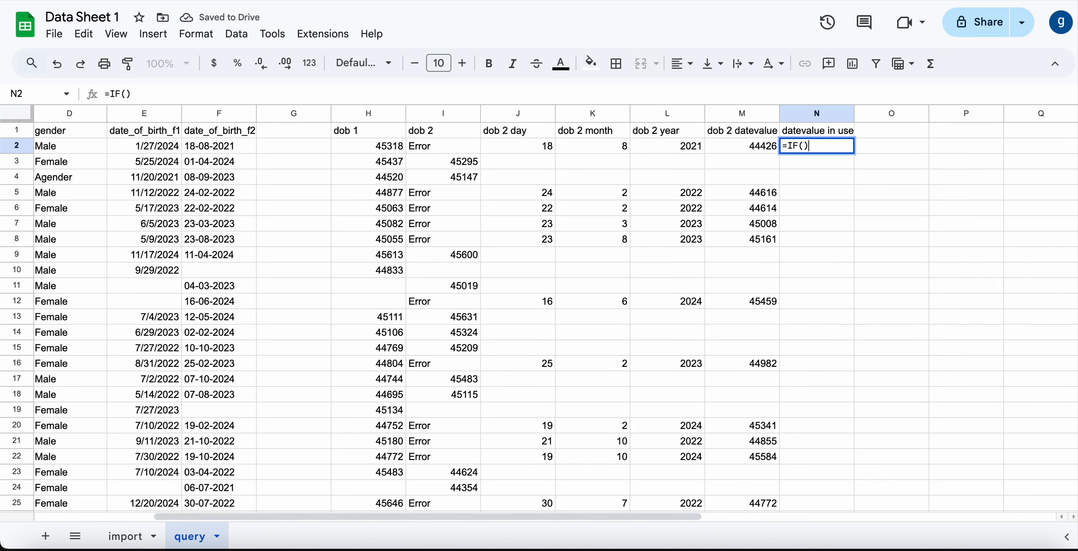
pyautogui.press('Left')
pyautogui.write('ISBLANK')
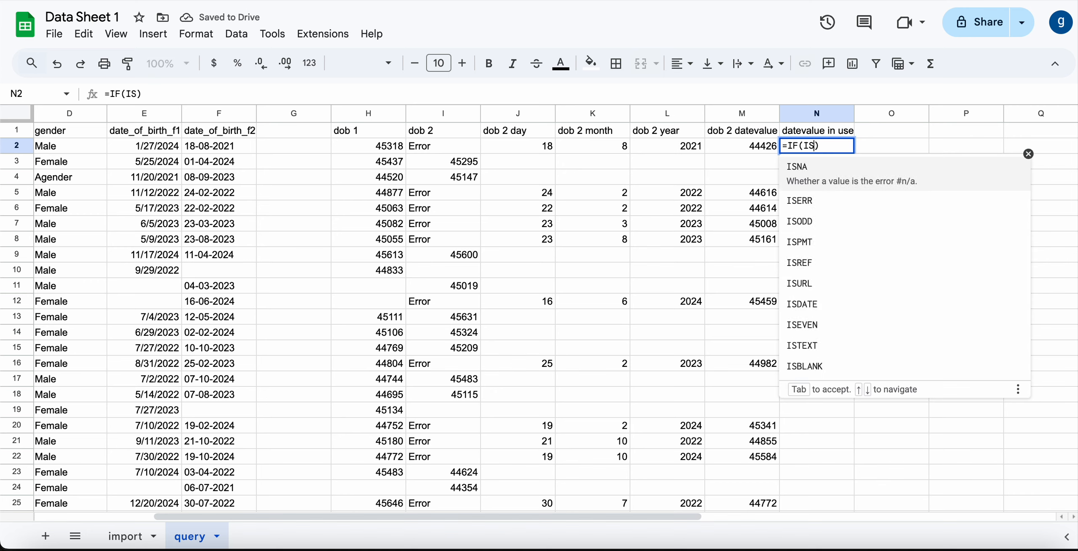
pyautogui.press('Tab')
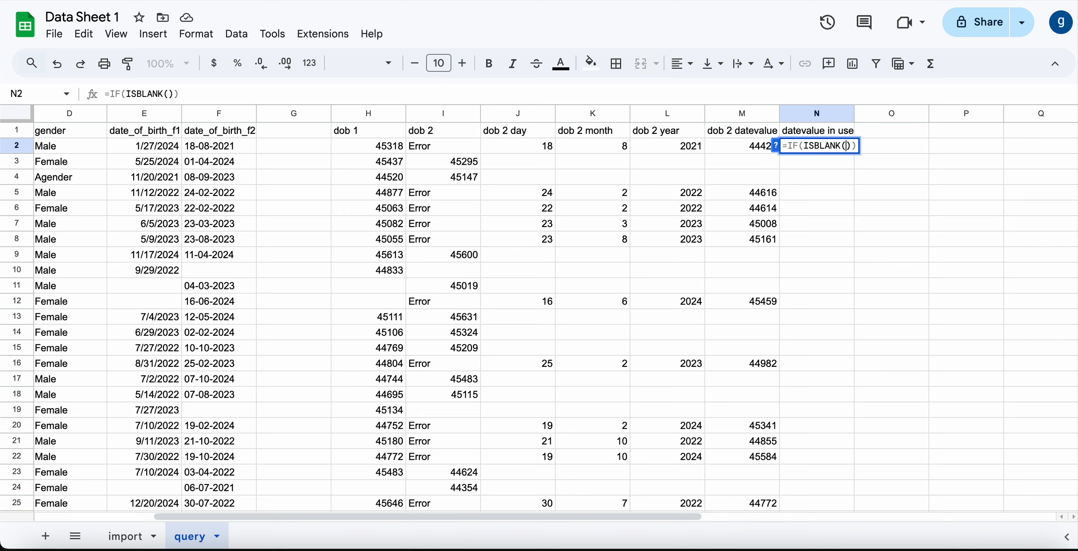
pyautogui.write('A2:A')
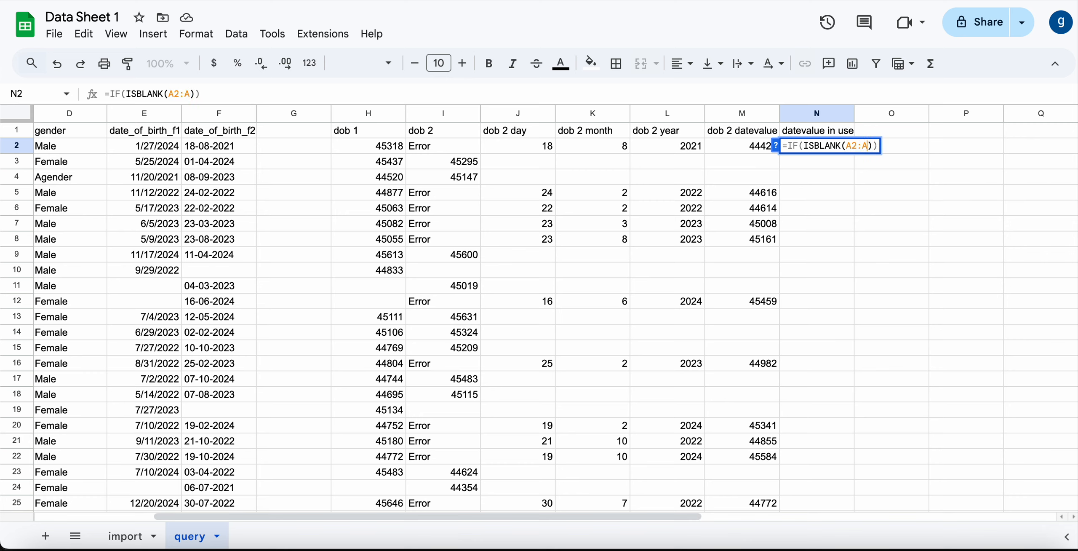
pyautogui.press('Right')
pyautogui.write(',,')
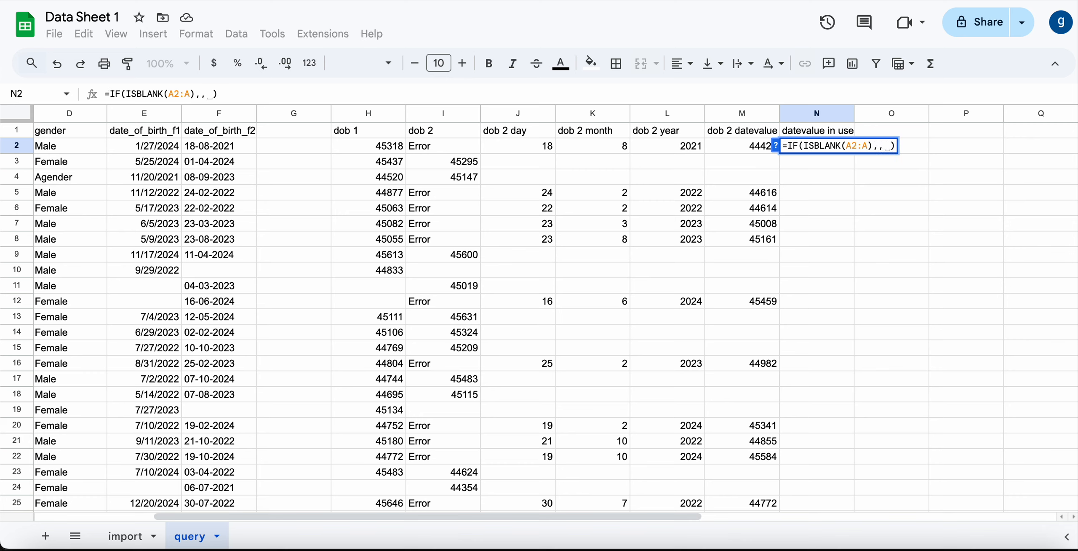
# - Nest a second IF as the N2 formula's false value, with ISBLANK(H2:H) as its condition
pyautogui.write('IF(')
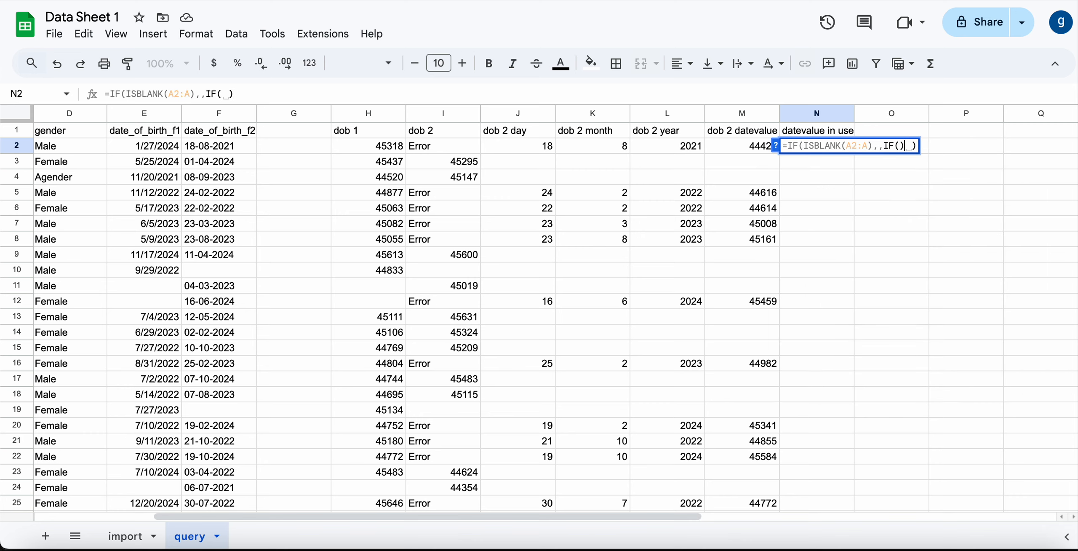
pyautogui.write('ISBLANK(')
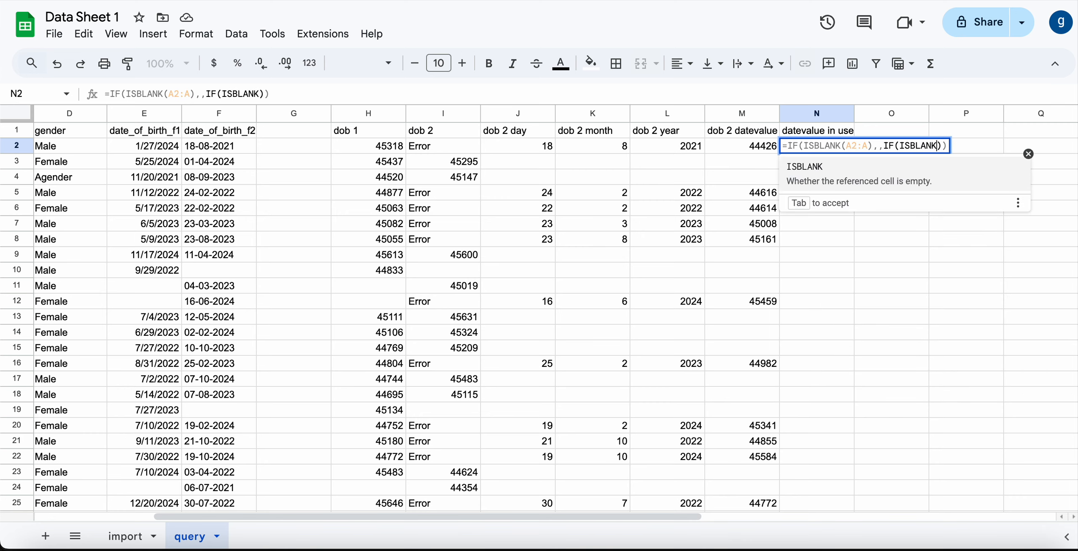
pyautogui.press('Left')
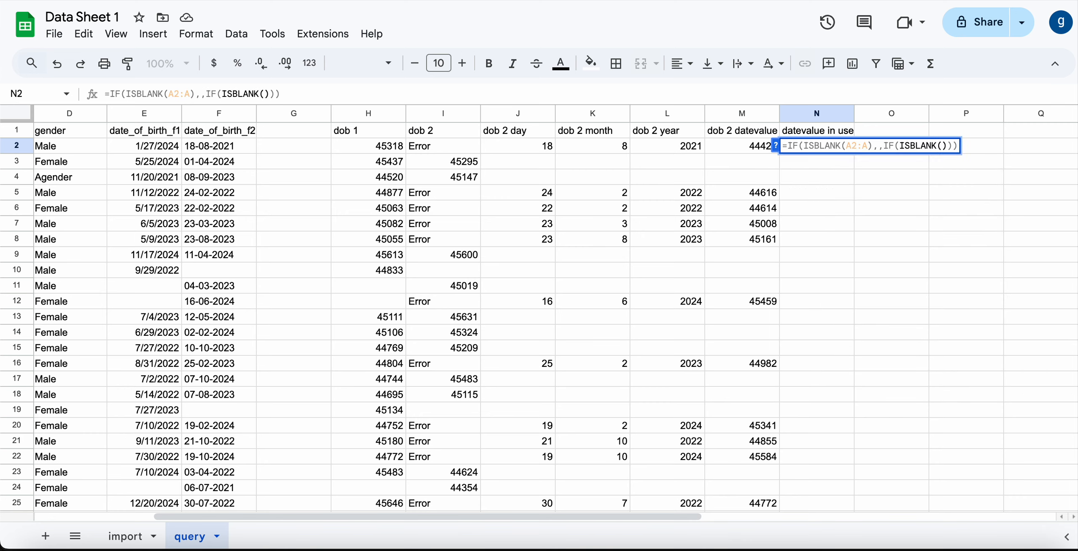
pyautogui.write('H2:H')
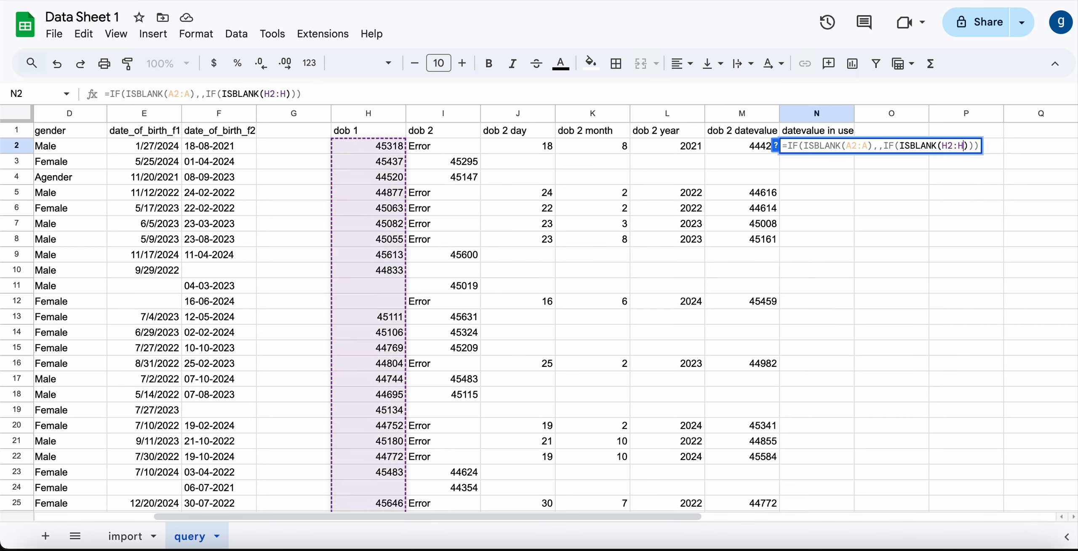
pyautogui.press('Right')
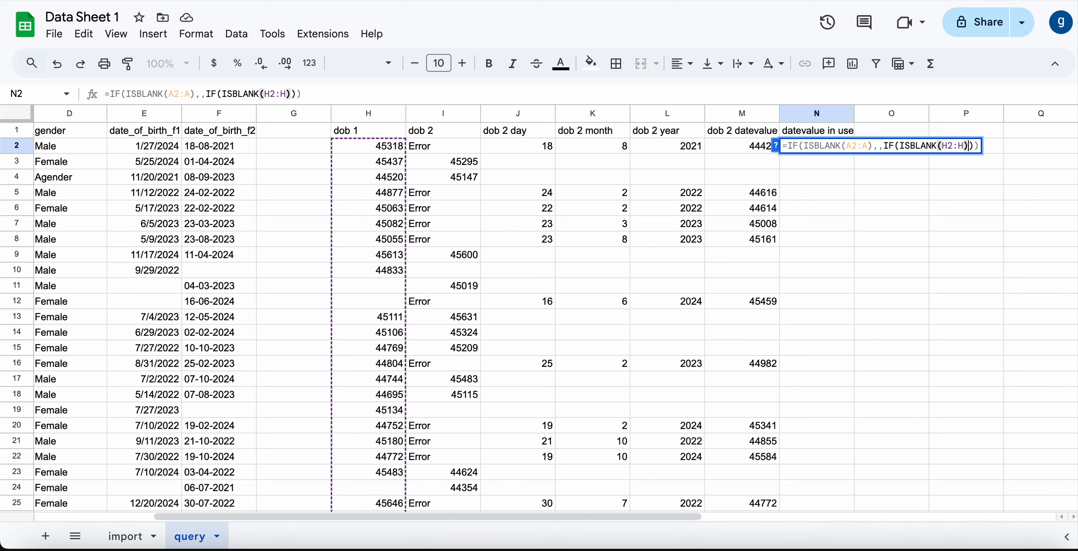
# - Give the nested IF in N2 the results "Yes" and "No" and apply the formula as an array formula
pyautogui.write(',,')
pyautogui.press('Left')
pyautogui.press('Left')
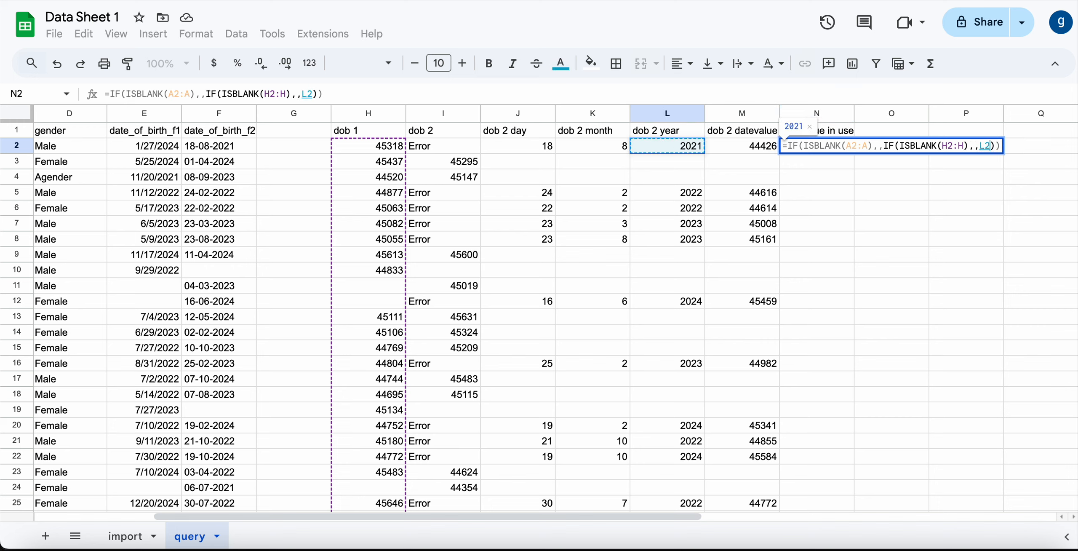
pyautogui.press('BackSpace')
pyautogui.press('BackSpace')
pyautogui.press('BackSpace')
pyautogui.write('"')
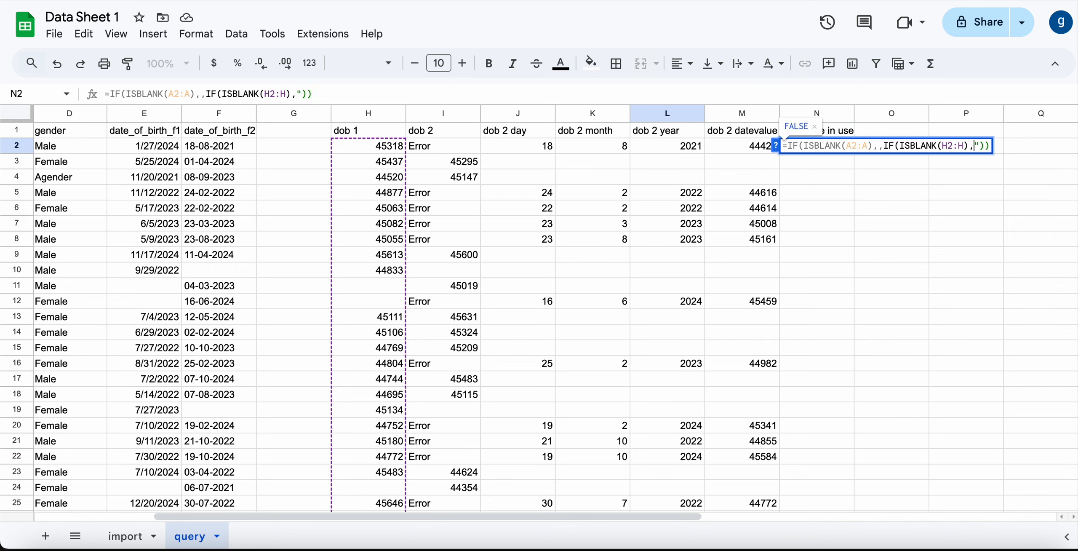
pyautogui.write('"Yes')
pyautogui.press('Right')
pyautogui.write(',"Yes","')
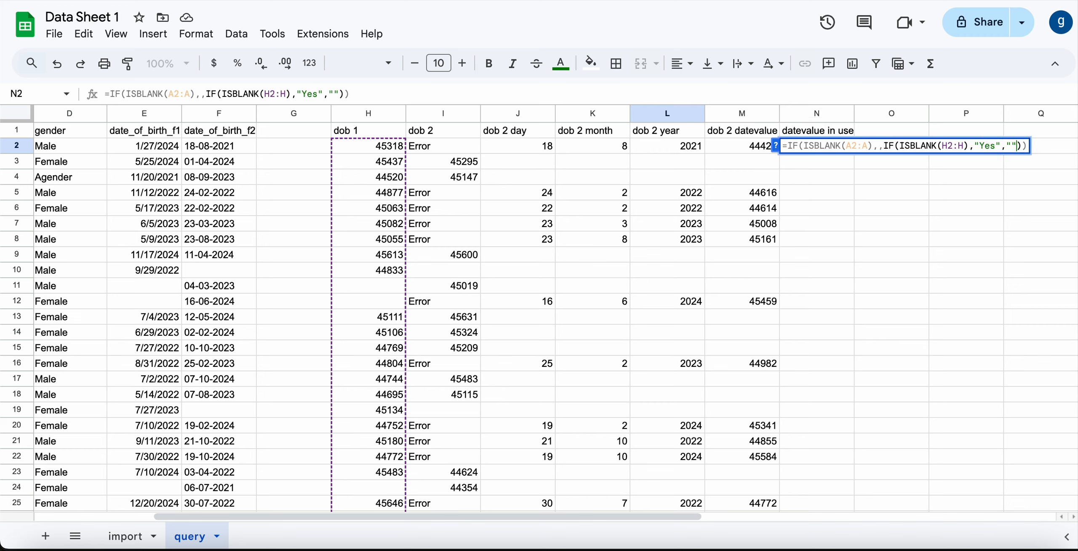
pyautogui.write('No')
pyautogui.hotkey('ctrl', 'shift', 'Return')
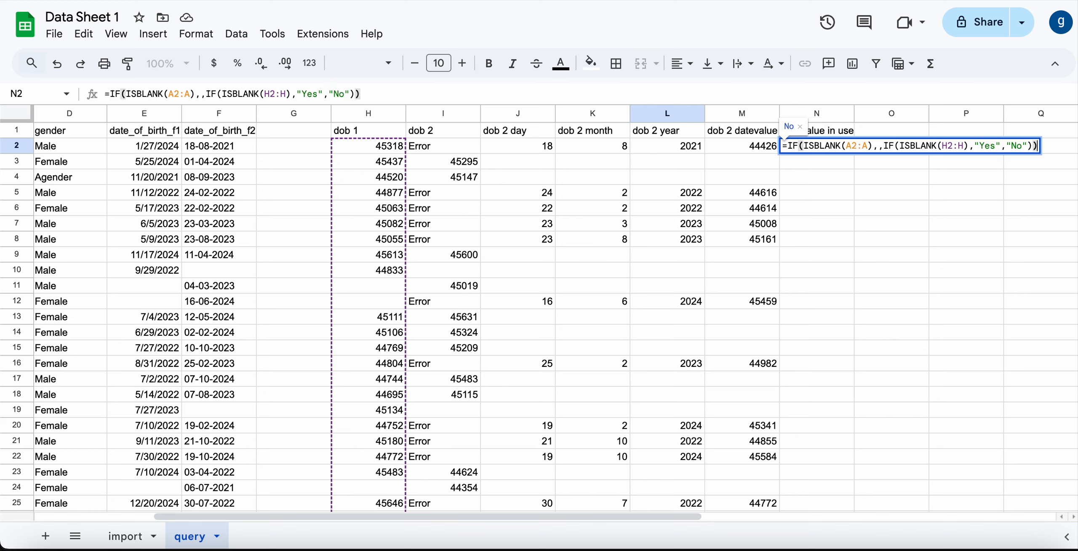
pyautogui.press('Return')
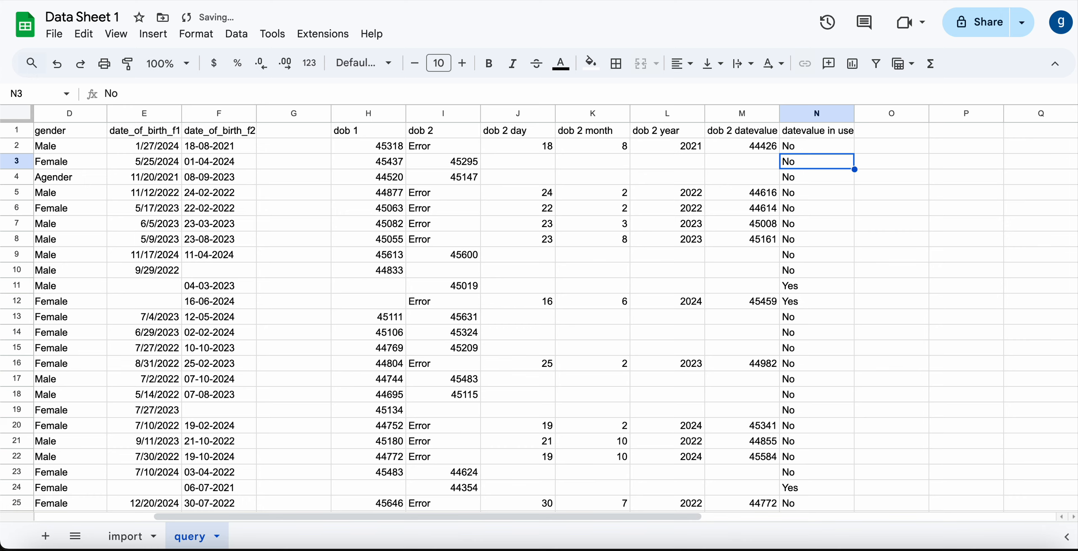
# - Compare the datevalue in use flag in row 2 with the dob 1 value in H2
pyautogui.press('Up')
pyautogui.press('Up')
pyautogui.press('Down')
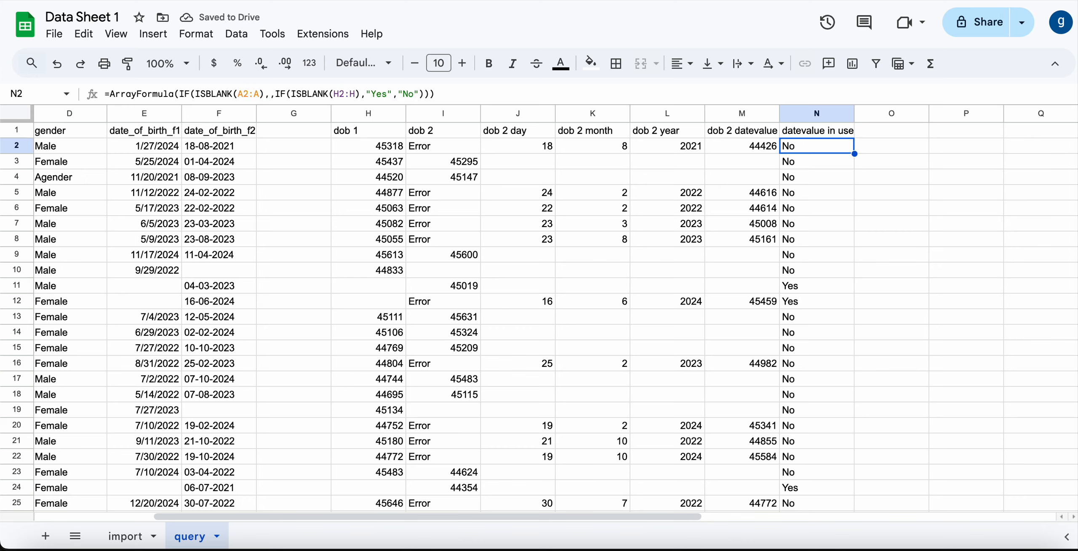
pyautogui.press('Left')
pyautogui.press('Left')
pyautogui.press('Left')
pyautogui.press('Left')
pyautogui.press('Left')
pyautogui.press('Left')
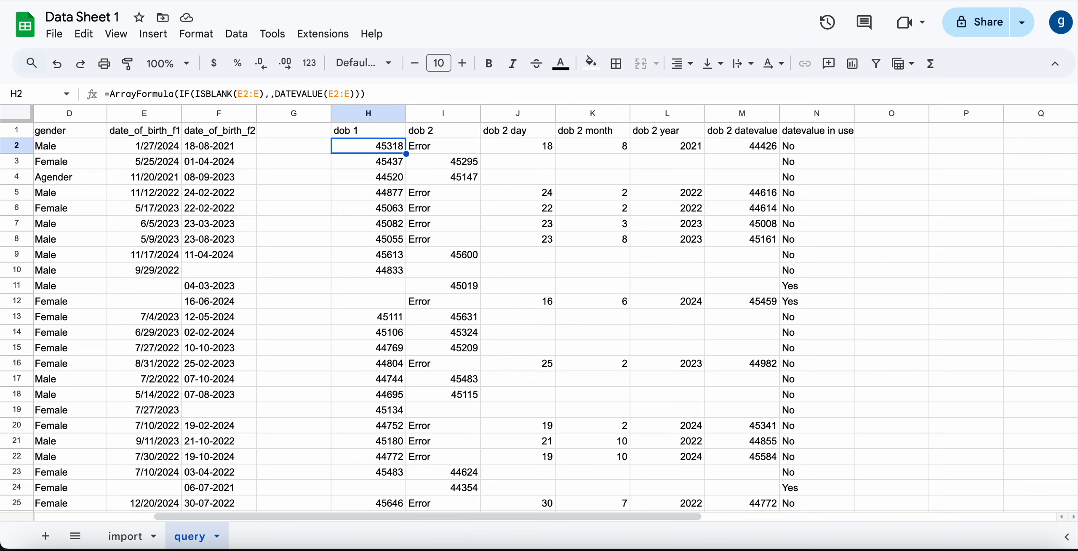
pyautogui.press('Right')
pyautogui.press('Right')
pyautogui.press('Right')
pyautogui.press('Right')
pyautogui.press('Right')
pyautogui.press('Right')
# - Check the datevalue in use flag in row 11 against that row's dob 1 and dob 2 cells, and return to N2
pyautogui.press('Down')
pyautogui.press('Down')
pyautogui.press('Down')
pyautogui.press('Down')
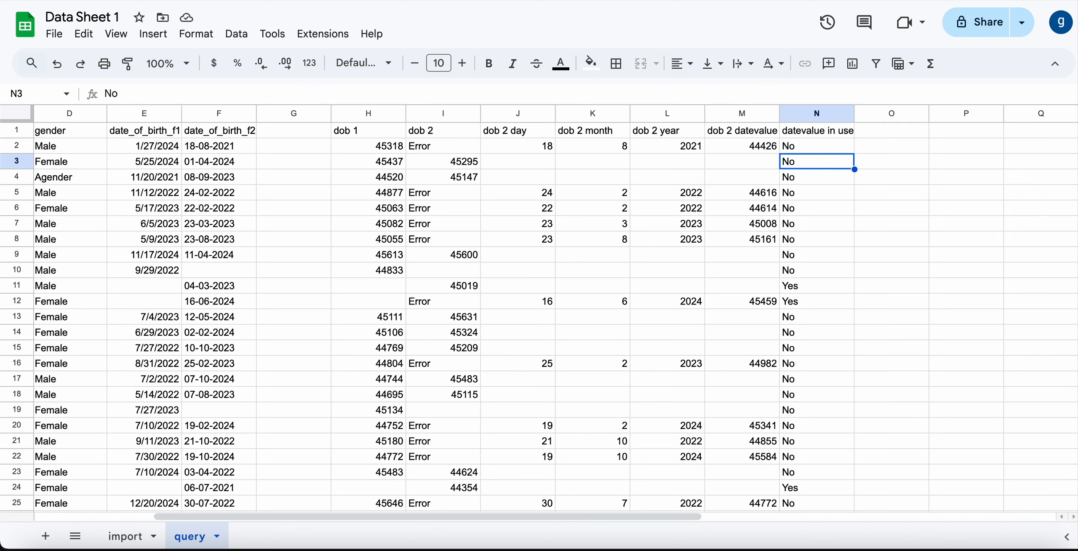
pyautogui.press('Down')
pyautogui.press('Down')
pyautogui.press('Down')
pyautogui.press('Down')
pyautogui.press('Down')
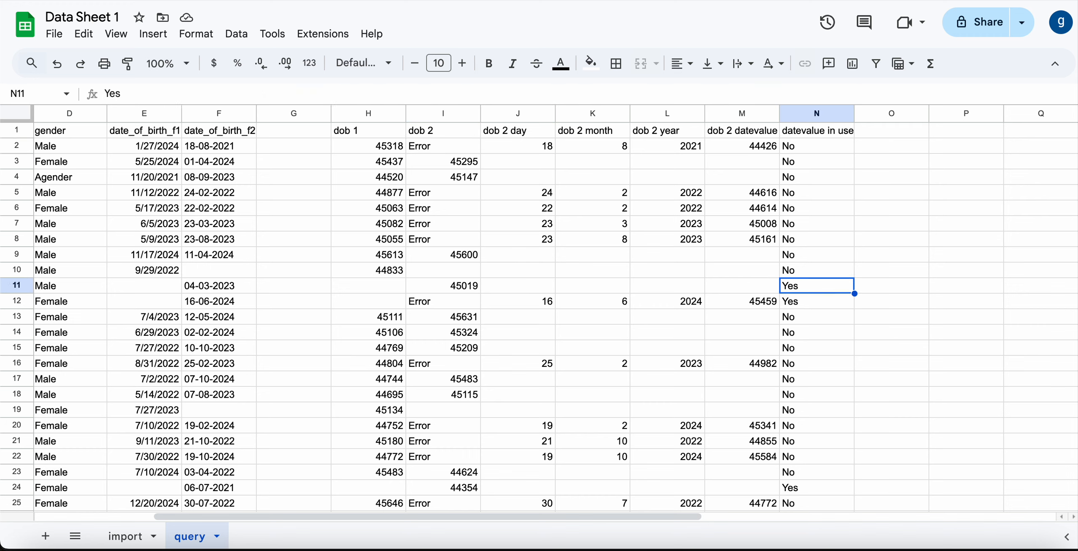
pyautogui.press('Left')
pyautogui.press('Left')
pyautogui.press('Left')
pyautogui.press('Left')
pyautogui.press('Left')
pyautogui.press('Left')
pyautogui.press('Right')
pyautogui.press('Right')
pyautogui.press('Right')
pyautogui.press('Right')
pyautogui.press('Right')
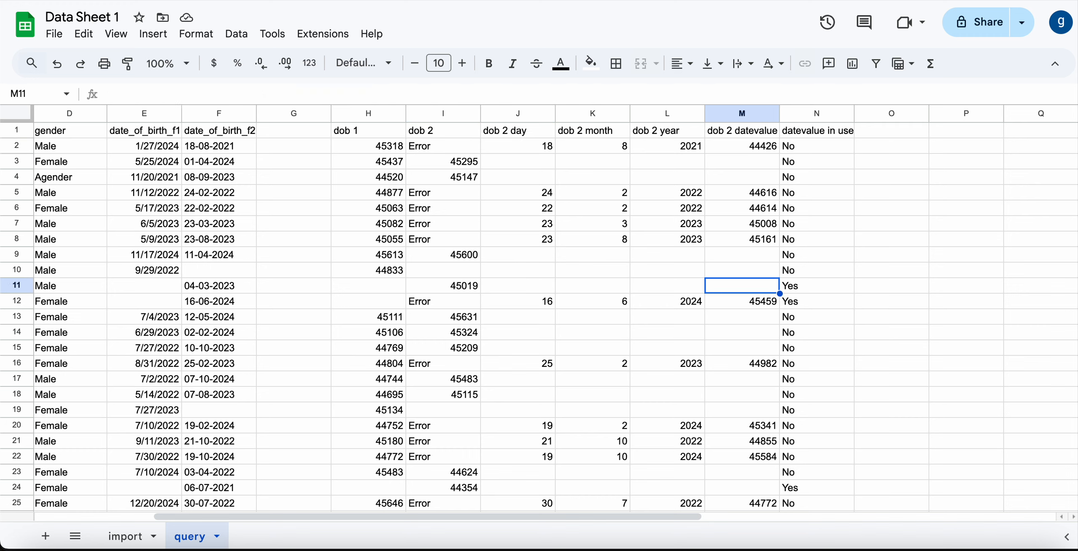
pyautogui.press('Right')
pyautogui.press('Up')
pyautogui.press('Up')
pyautogui.press('Up')
pyautogui.press('Up')
pyautogui.press('Up')
pyautogui.press('Up')
pyautogui.press('Up')
pyautogui.press('Up')
pyautogui.press('Up')
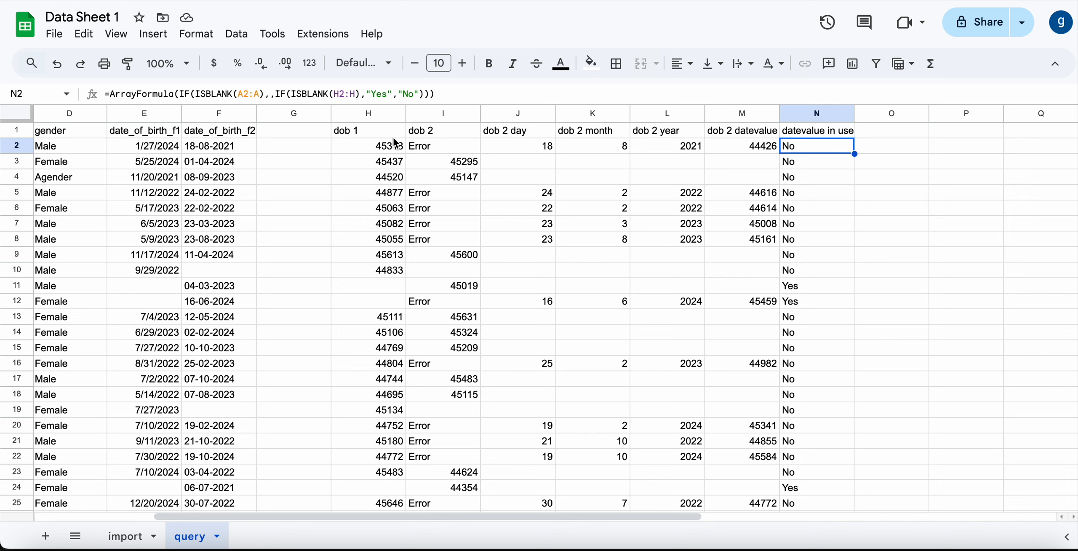
# - Replace the "No" result in the N2 formula with the range H2:H and apply it
pyautogui.click(451, 95)
pyautogui.press('Left')
pyautogui.press('Left')
pyautogui.press('Left')
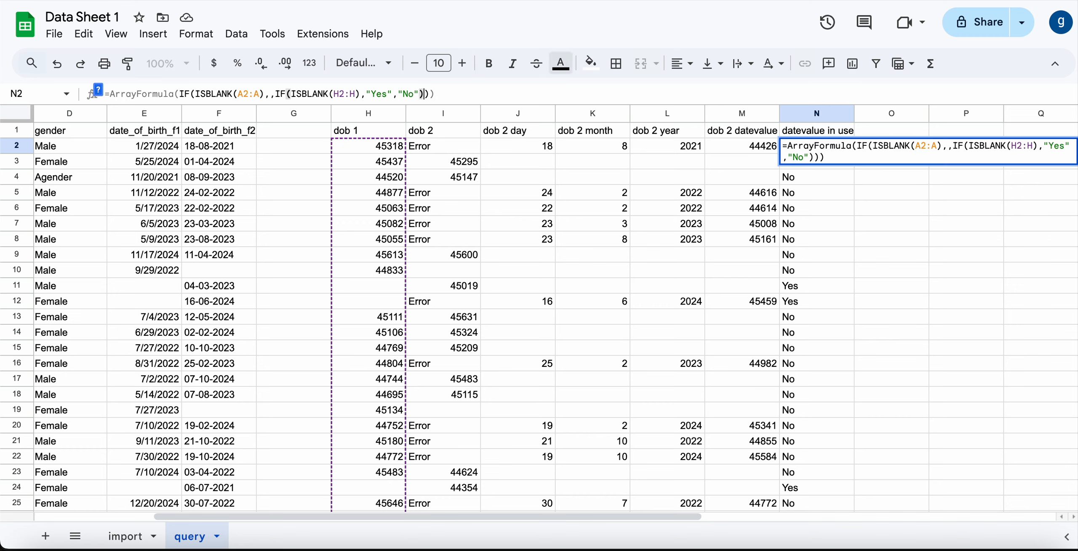
pyautogui.press('BackSpace')
pyautogui.press('BackSpace')
pyautogui.press('BackSpace')
pyautogui.press('BackSpace')
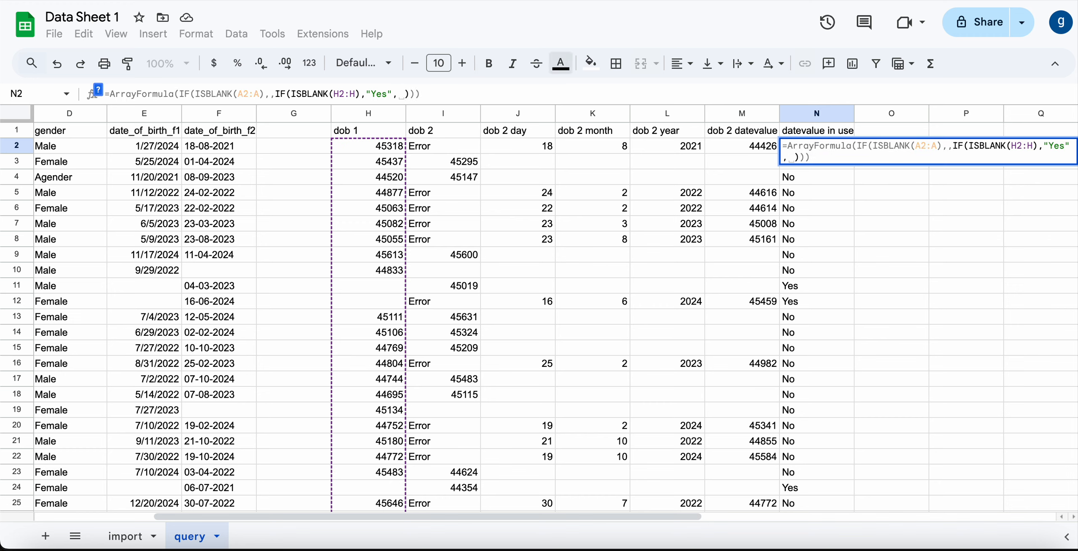
pyautogui.write('H2:H')
pyautogui.press('Return')
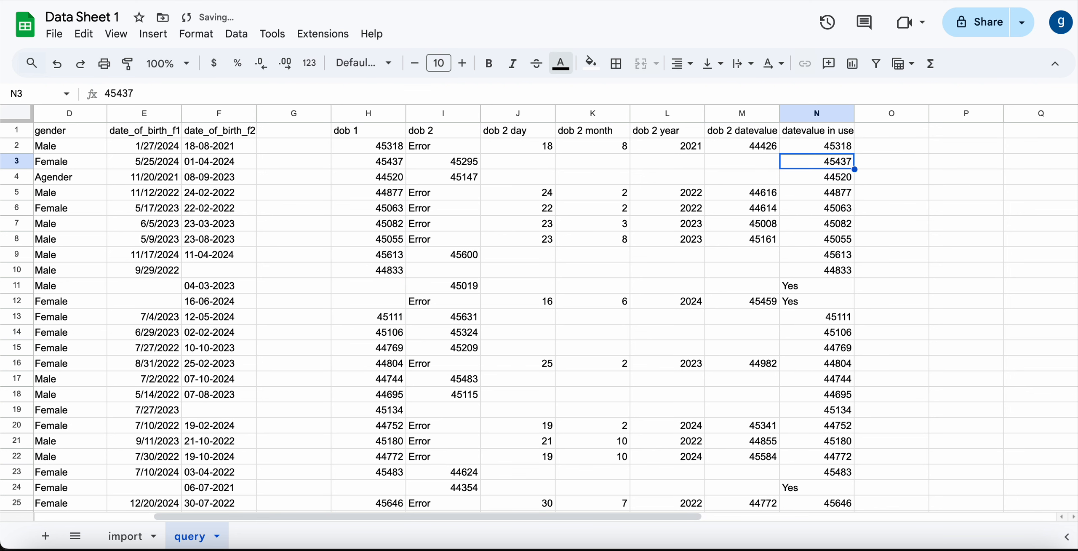
# - Examine the datevalue in use results down column N against the dob 1 values and return to N2
pyautogui.press('Down')
pyautogui.press('Down')
pyautogui.press('Down')
pyautogui.press('Down')
pyautogui.press('Down')
pyautogui.press('Down')
pyautogui.press('Down')
pyautogui.press('Down')
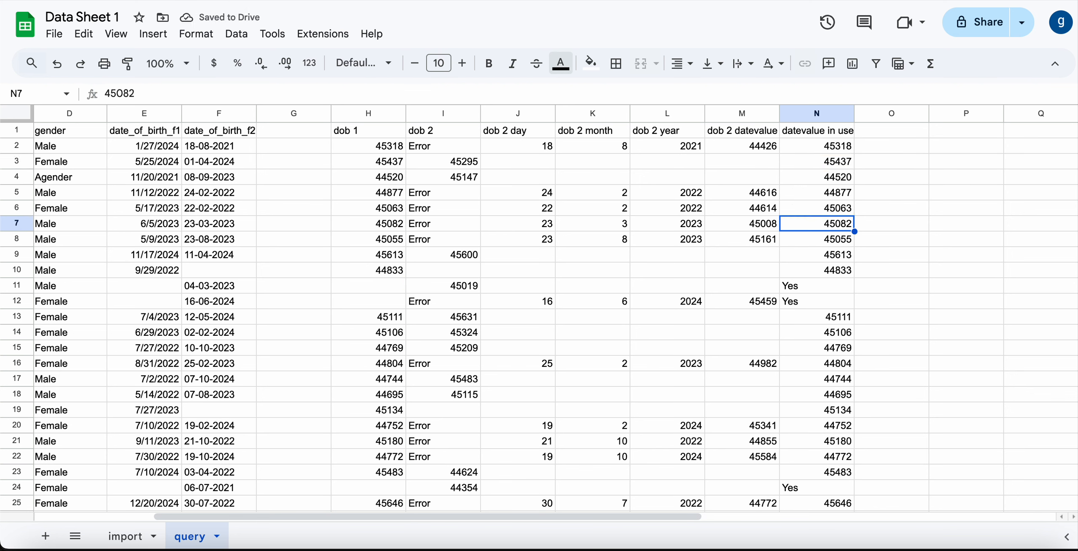
pyautogui.press('Up')
pyautogui.press('Up')
pyautogui.press('Up')
pyautogui.press('Up')
pyautogui.press('Up')
pyautogui.press('Up')
pyautogui.press('Up')
pyautogui.press('Up')
pyautogui.press('Up')
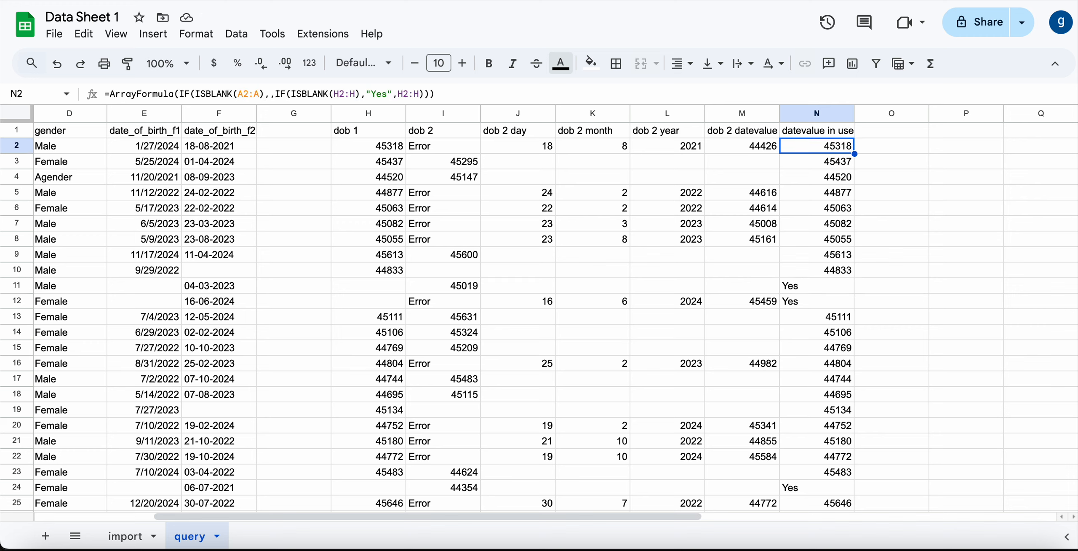
# - Replace the "Yes" result in the N2 formula with the range I2:I and apply it
pyautogui.click(422, 93)
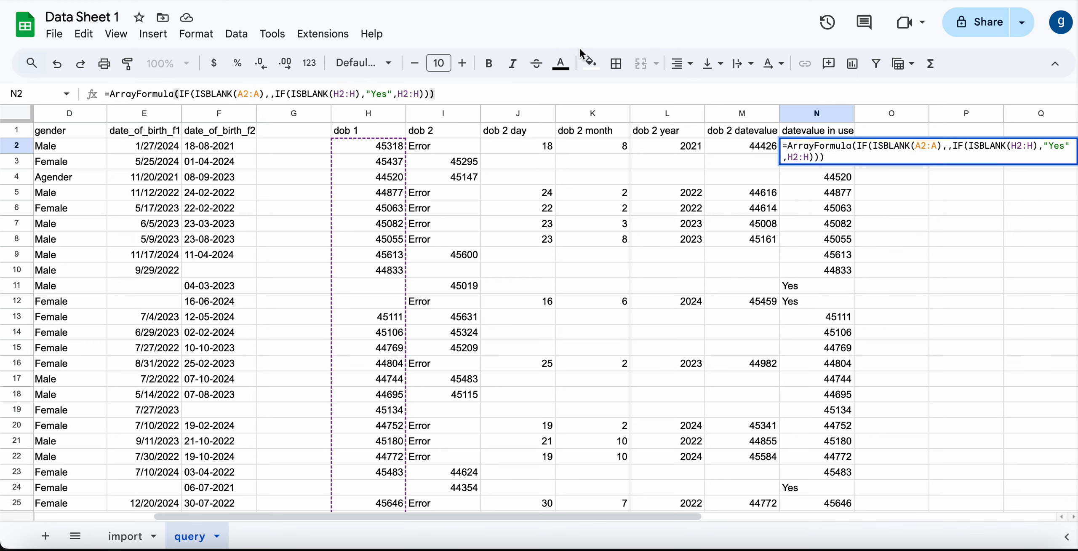
pyautogui.press('Left')
pyautogui.press('Left')
pyautogui.press('Left')
pyautogui.press('Left')
pyautogui.press('Left')
pyautogui.press('BackSpace')
pyautogui.press('BackSpace')
pyautogui.press('BackSpace')
pyautogui.press('BackSpace')
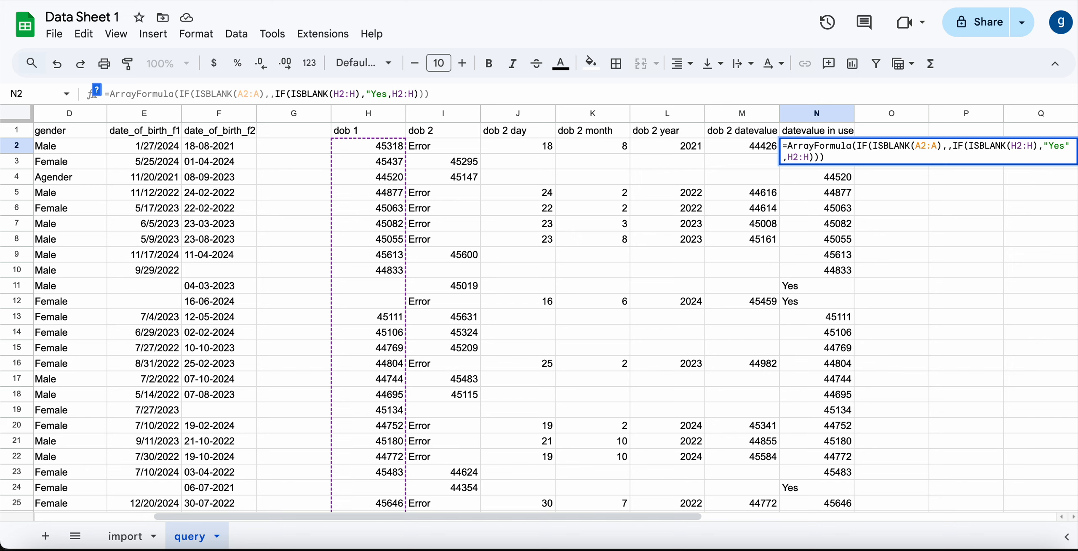
pyautogui.press('BackSpace')
pyautogui.write('I2:I')
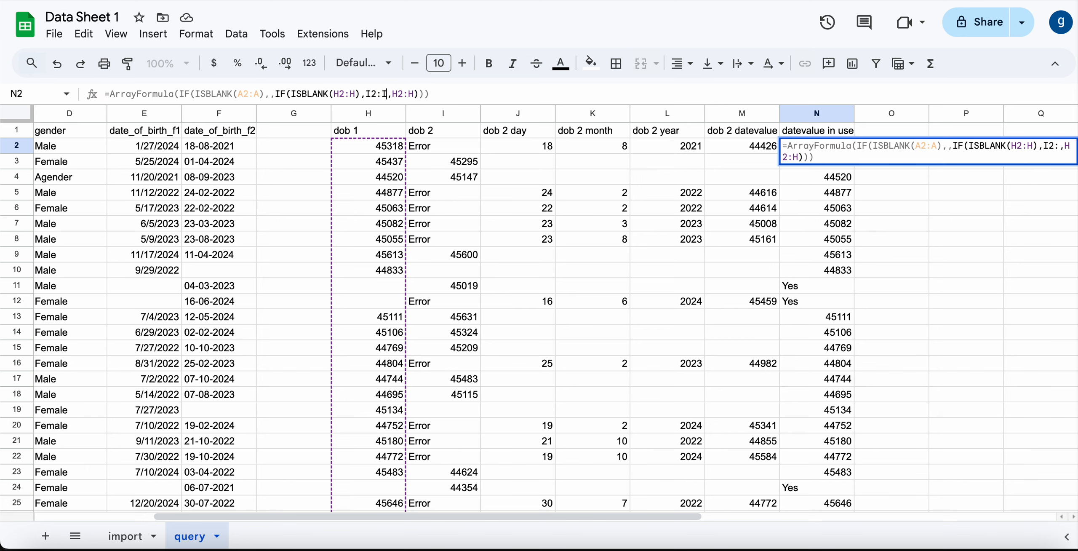
pyautogui.press('Return')
# - Check the datevalue in use column down to row 12, where dob 1 is blank, and return to N2
pyautogui.press('Down')
pyautogui.press('Down')
pyautogui.press('Down')
pyautogui.press('Down')
pyautogui.press('Down')
pyautogui.press('Down')
pyautogui.press('Down')
pyautogui.press('Down')
pyautogui.press('Down')
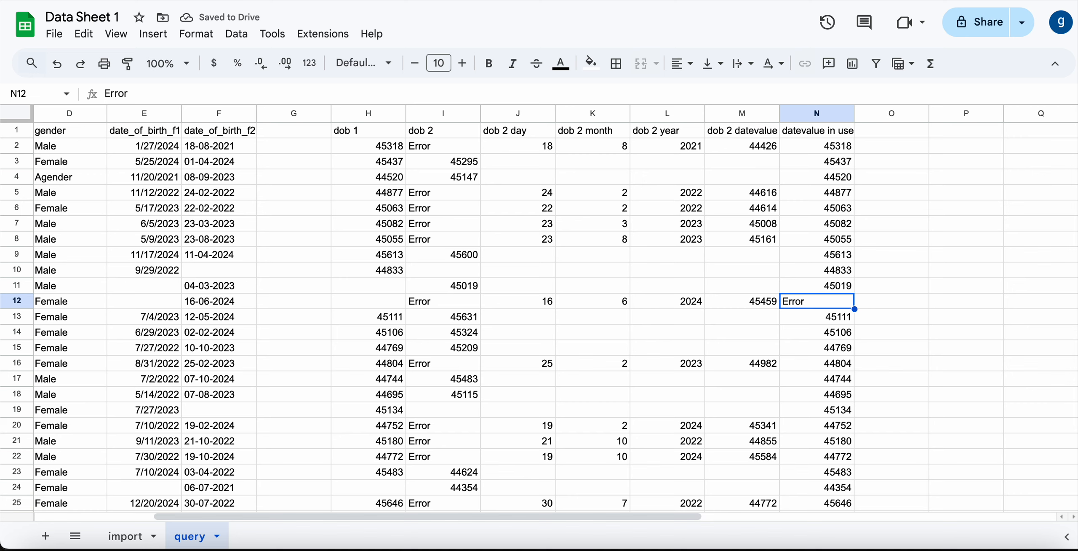
pyautogui.press('Up')
pyautogui.press('Up')
pyautogui.press('Up')
pyautogui.press('Up')
pyautogui.press('Up')
pyautogui.press('Up')
pyautogui.press('Up')
pyautogui.press('Up')
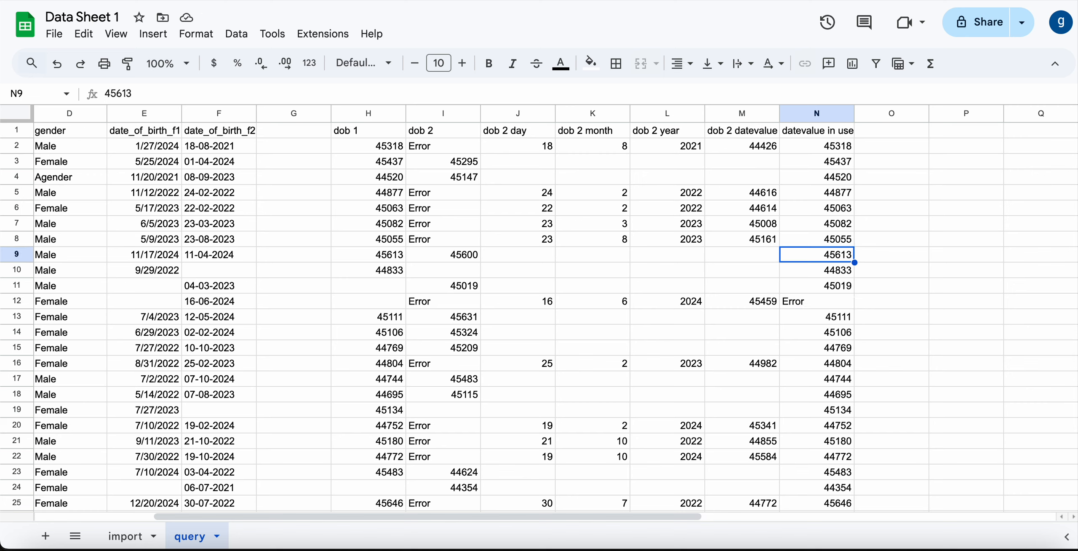
pyautogui.press('Up')
pyautogui.press('Up')
# - Wrap the I2:I result of the N2 formula in a nested IF with the condition I2:I="Error"
pyautogui.press('Return')
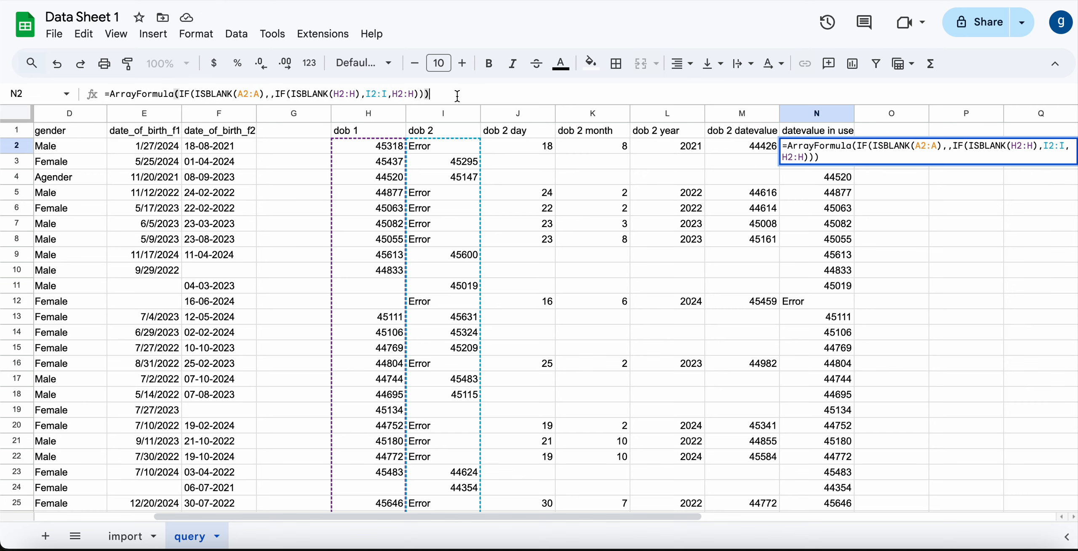
pyautogui.press('Left')
pyautogui.press('Left')
pyautogui.press('Left')
pyautogui.press('Left')
pyautogui.press('Left')
pyautogui.press('Left')
pyautogui.press('Left')
pyautogui.press('Left')
pyautogui.press('Left')
pyautogui.press('Left')
pyautogui.press('Left')
pyautogui.press('Left')
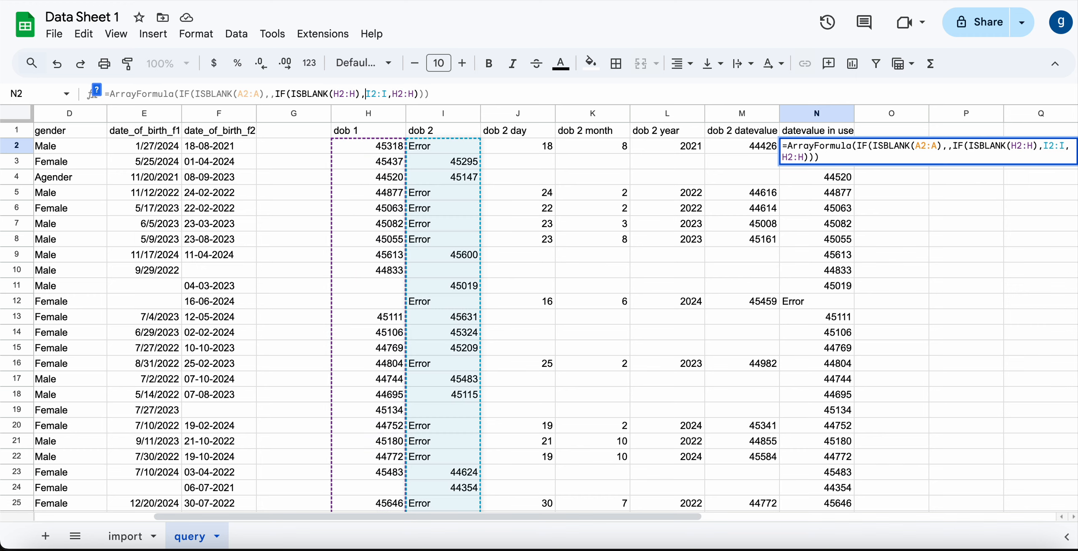
pyautogui.write('IF(')
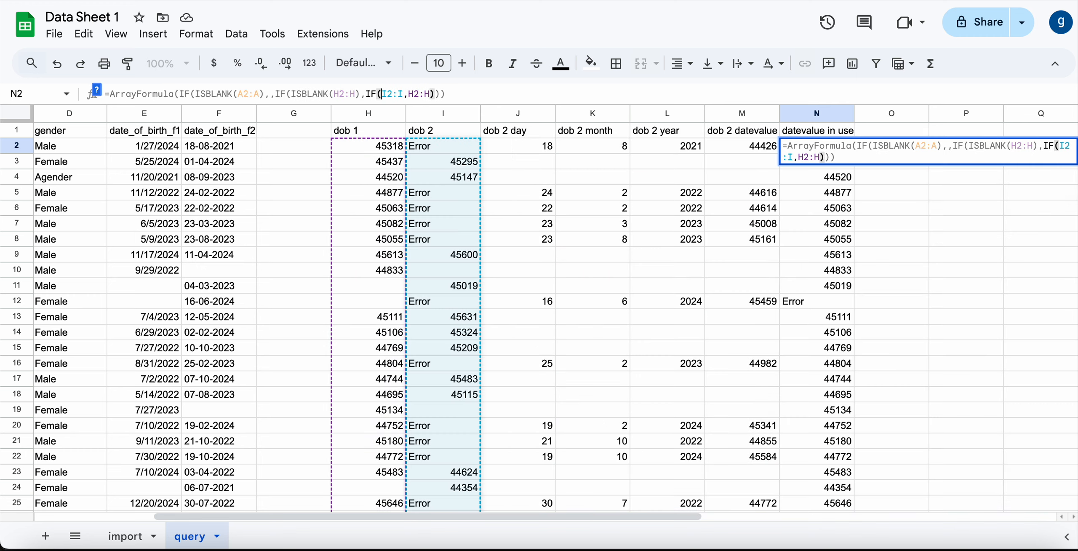
pyautogui.press('Right')
pyautogui.press('Right')
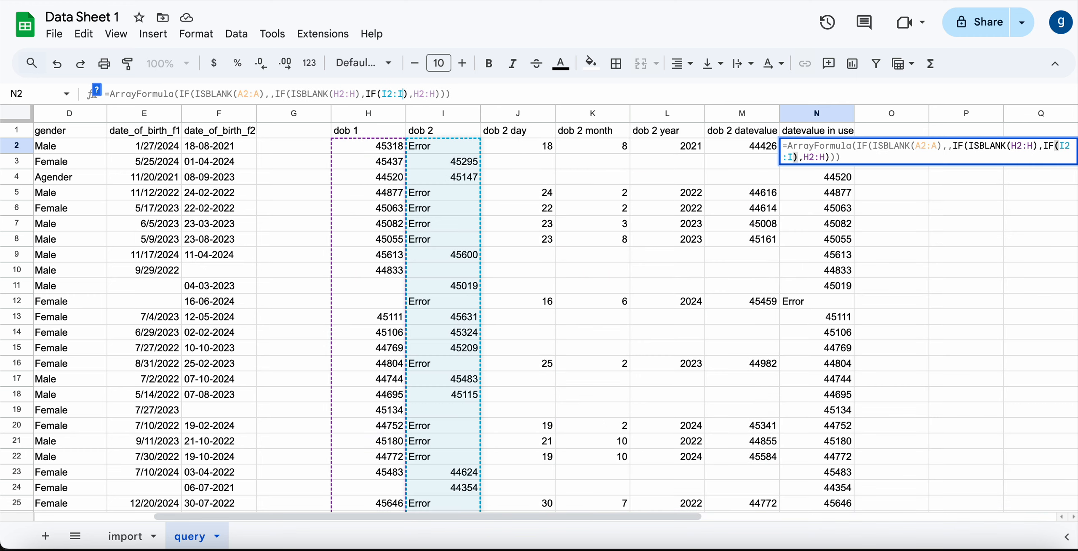
pyautogui.write('="')
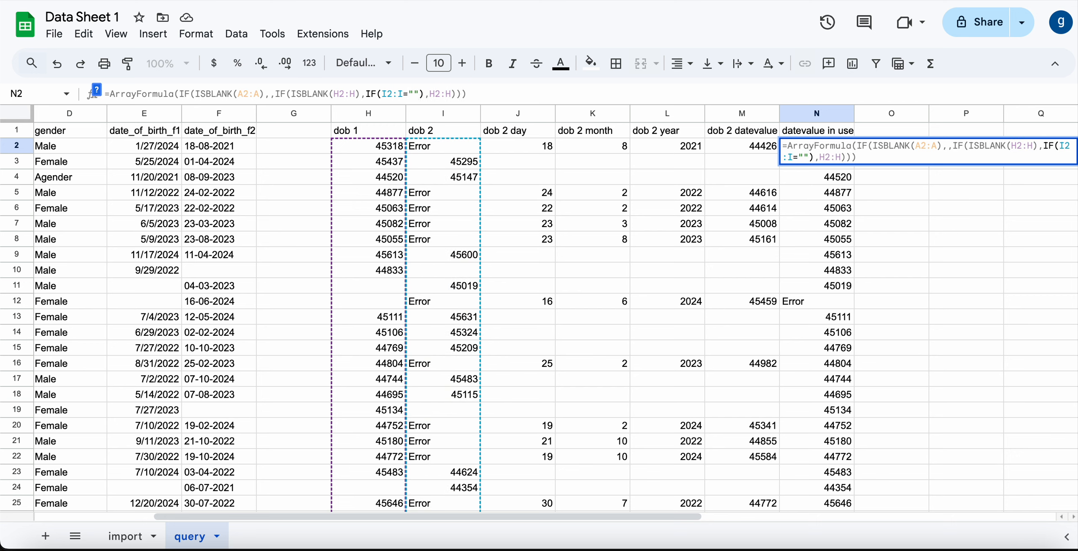
pyautogui.write('Error"')
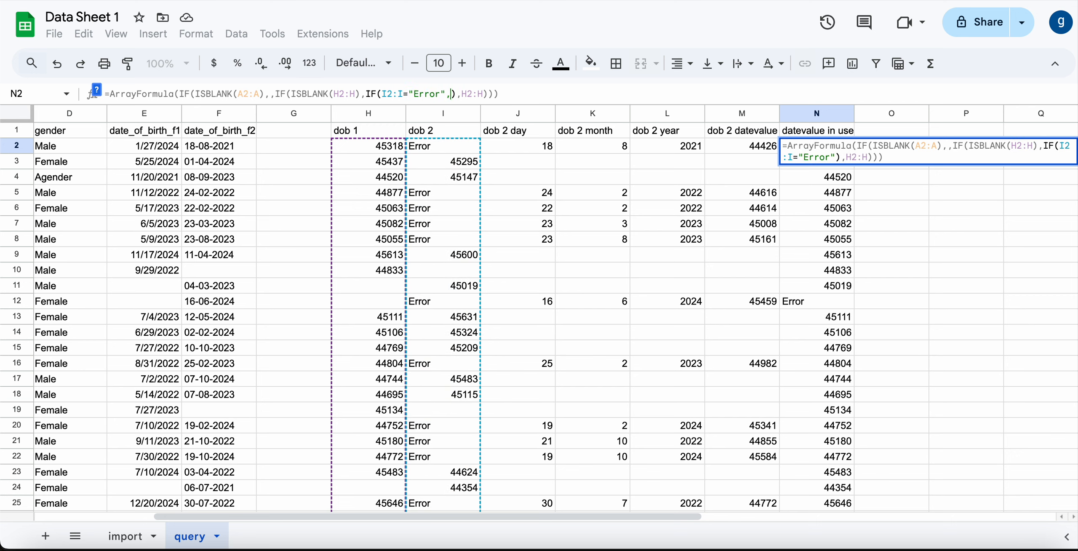
# - Give the innermost IF in N2 the results M2:M when true and I2:I when false, and apply the formula
pyautogui.write(',M2:')
pyautogui.write('M')
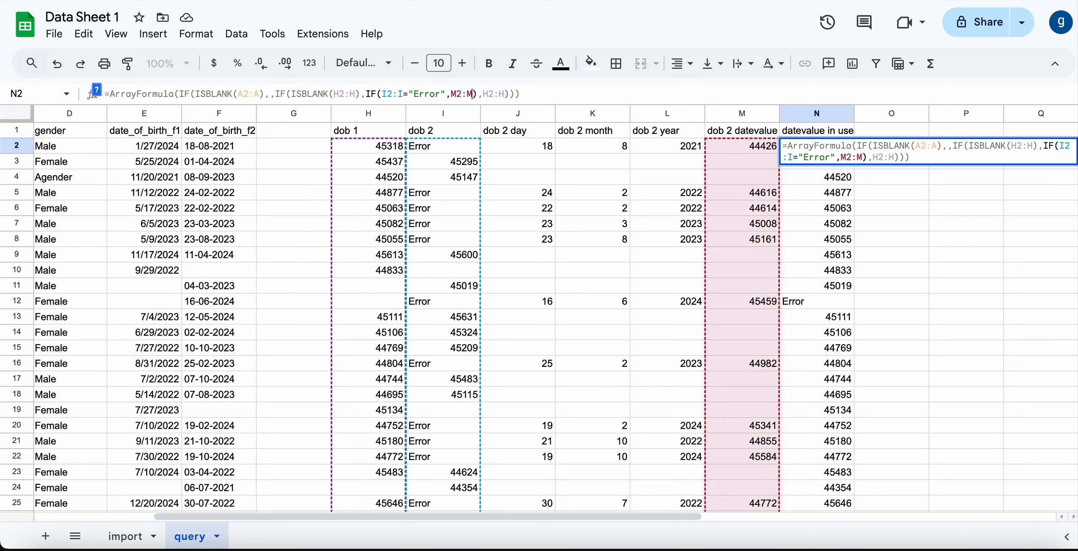
pyautogui.write(',I2:I')
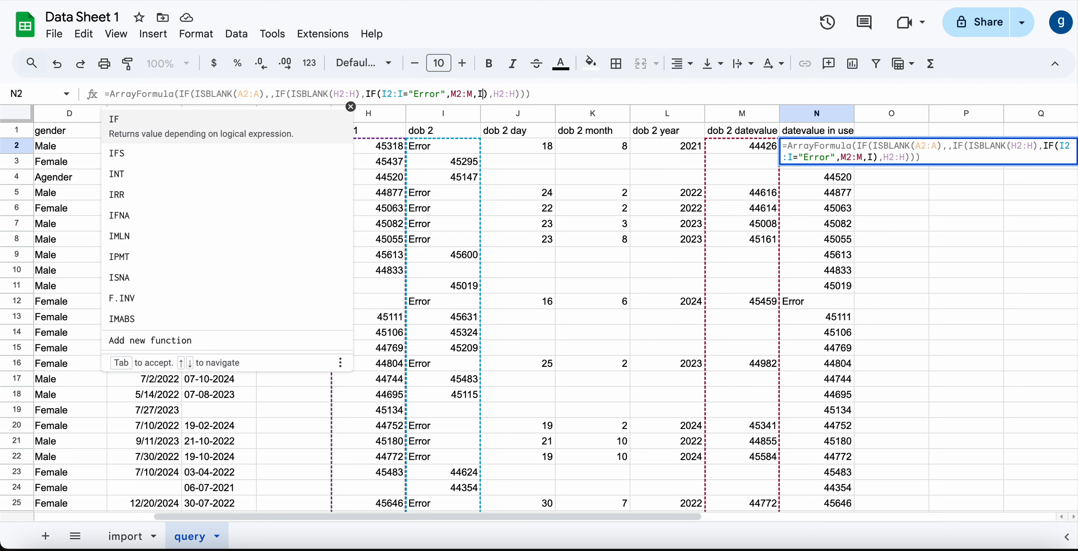
pyautogui.press('Return')
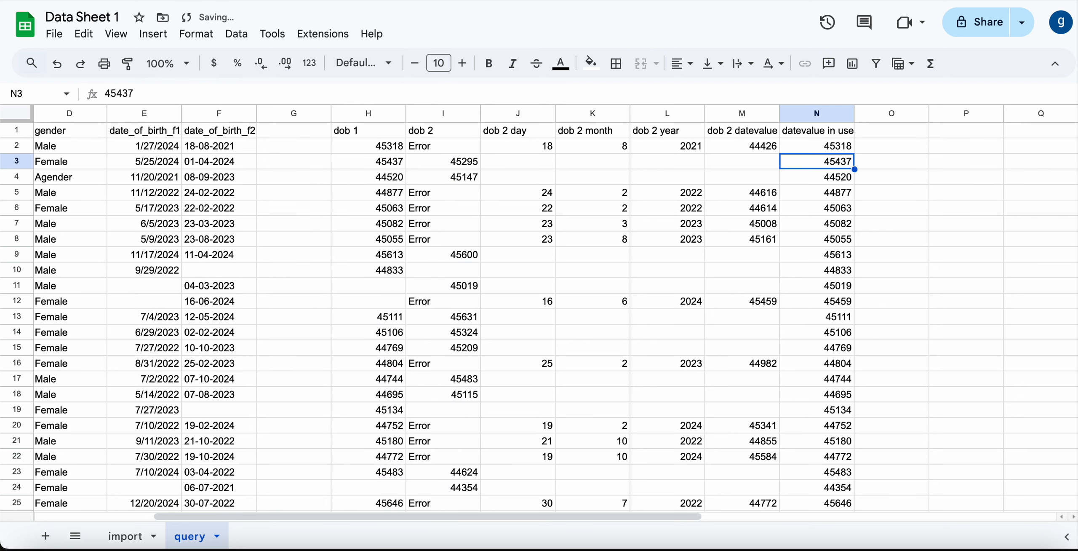
pyautogui.press('Right')
pyautogui.press('Left')
pyautogui.press('Up')
pyautogui.press('Right')
pyautogui.press('Right')
pyautogui.press('Right')
pyautogui.press('Right')
pyautogui.press('Right')
pyautogui.press('Right')
pyautogui.press('Left')
pyautogui.press('Left')
pyautogui.press('Left')
pyautogui.press('Left')
pyautogui.press('Left')
pyautogui.press('Left')
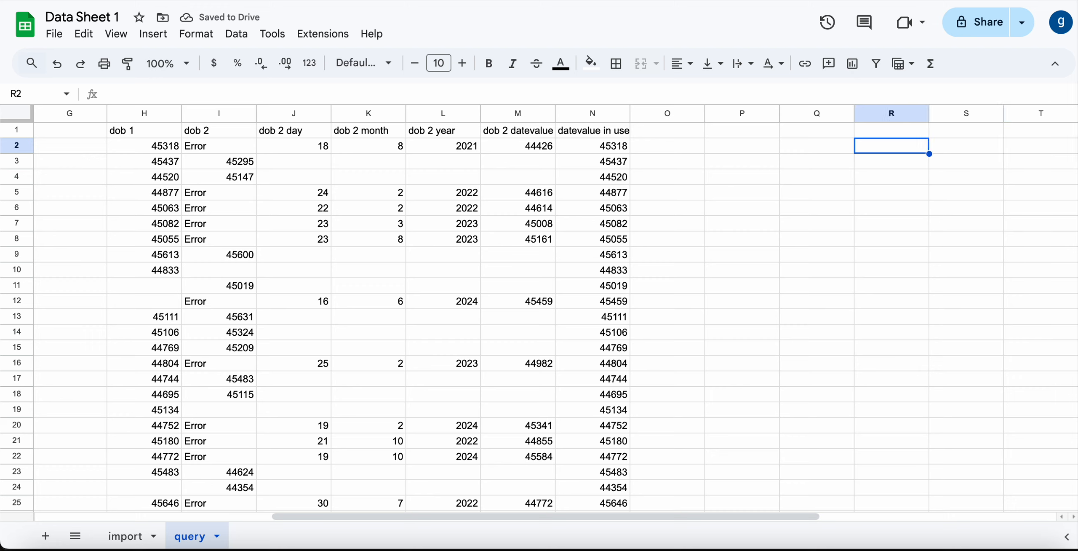
pyautogui.press('Down')
pyautogui.press('Down')
pyautogui.press('Down')
pyautogui.press('Down')
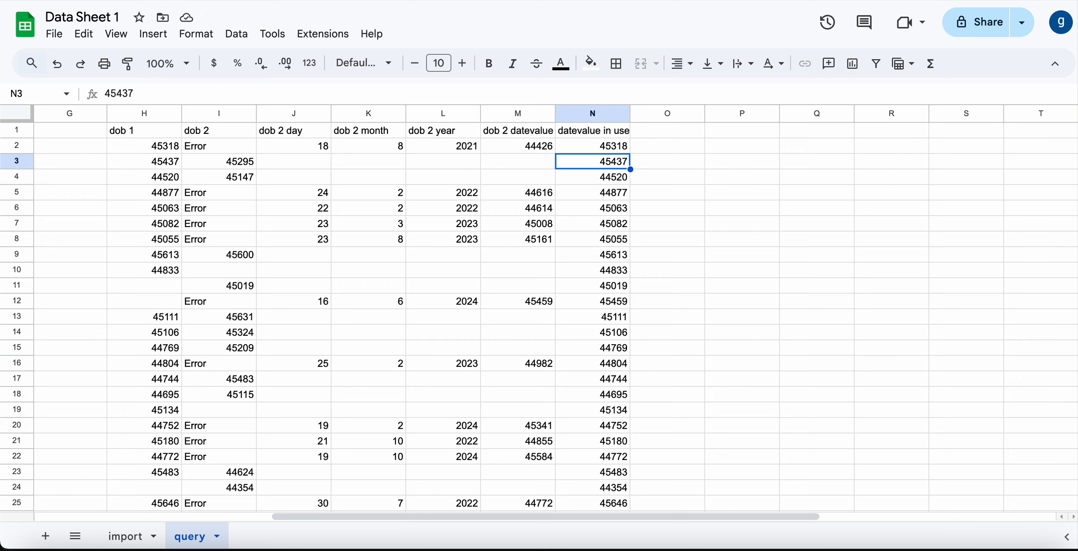
# - Enter the column heading "date of birth" in O1
pyautogui.press('Up')
pyautogui.press('Up')
pyautogui.press('Up')
pyautogui.press('Up')
pyautogui.press('Right')
pyautogui.press('Up')
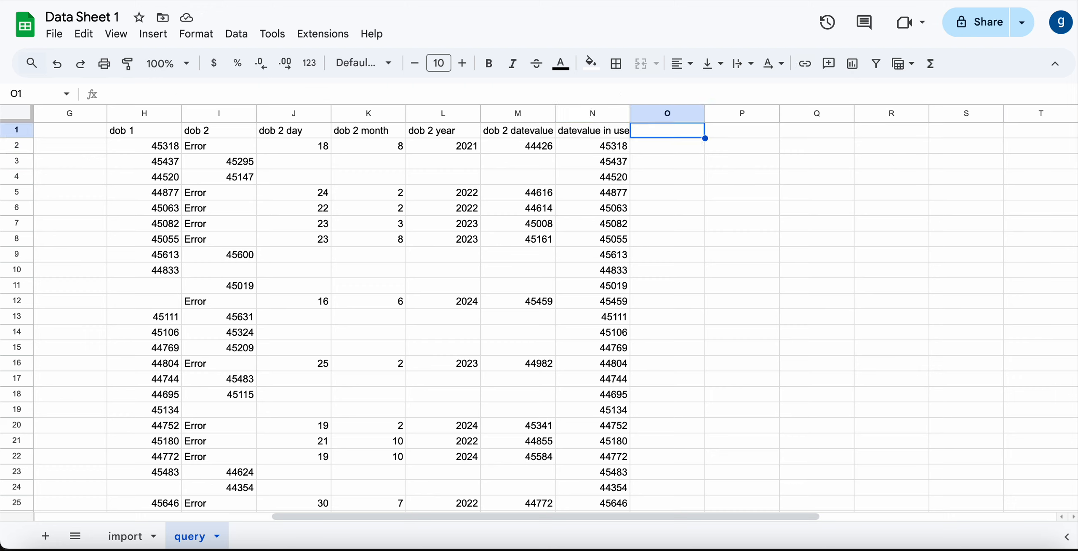
pyautogui.write('date ')
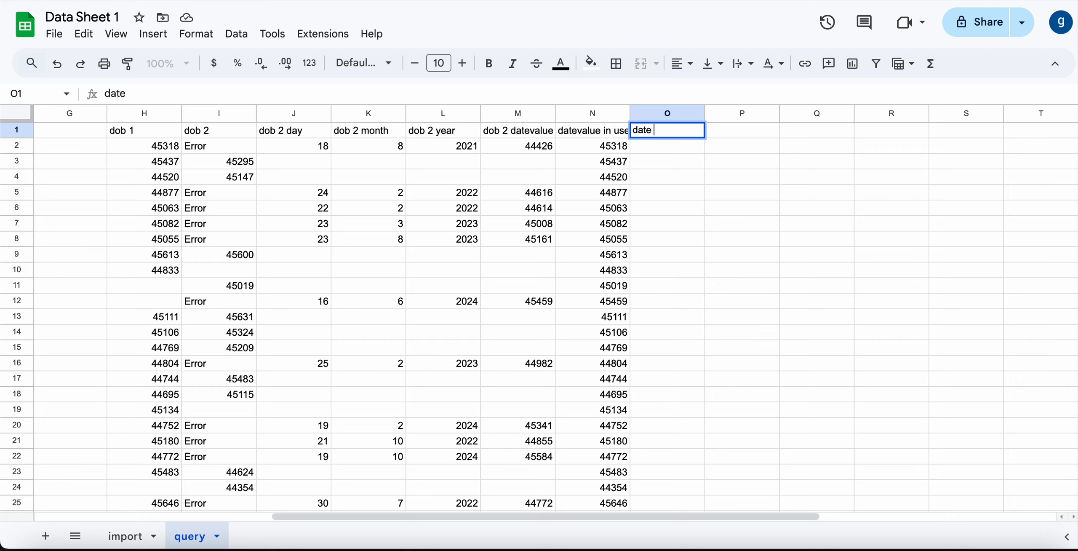
pyautogui.write('of birth')
pyautogui.press('Return')
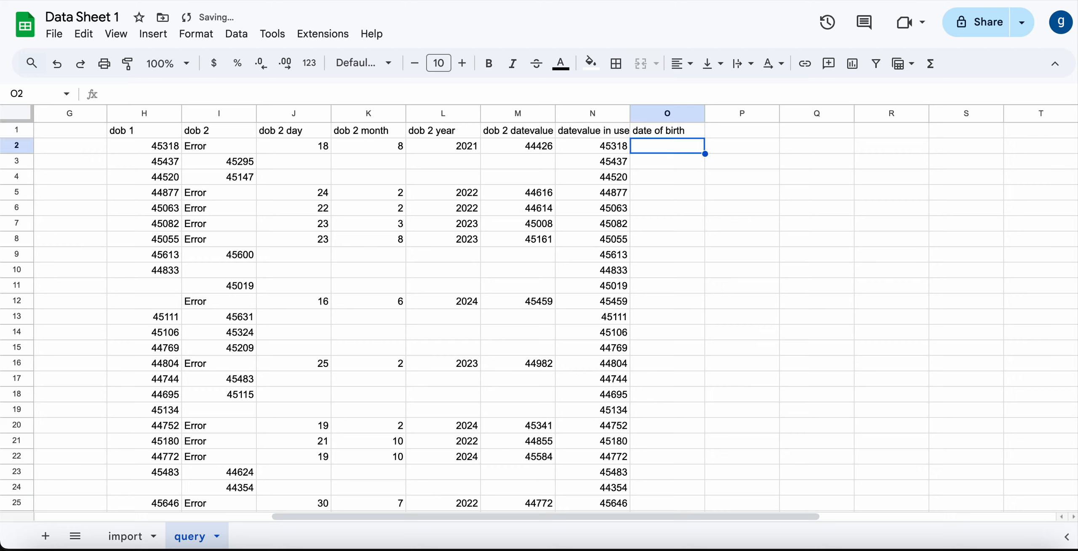
# - Begin an IF formula in O2 with ISBLANK(N2:N) as its condition
pyautogui.write('=IF(')
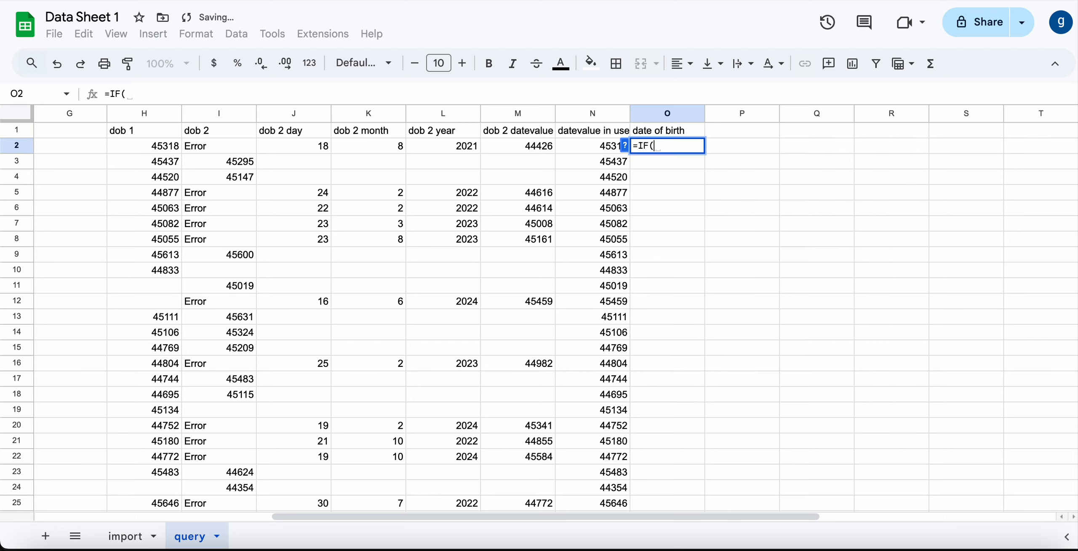
pyautogui.write('ISBLANK')
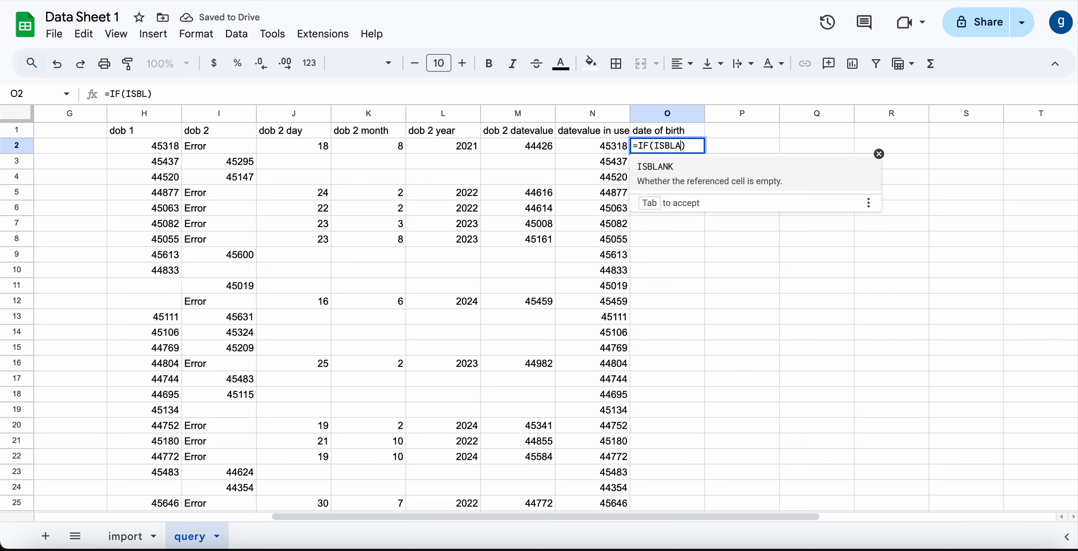
pyautogui.write('(N2:N')
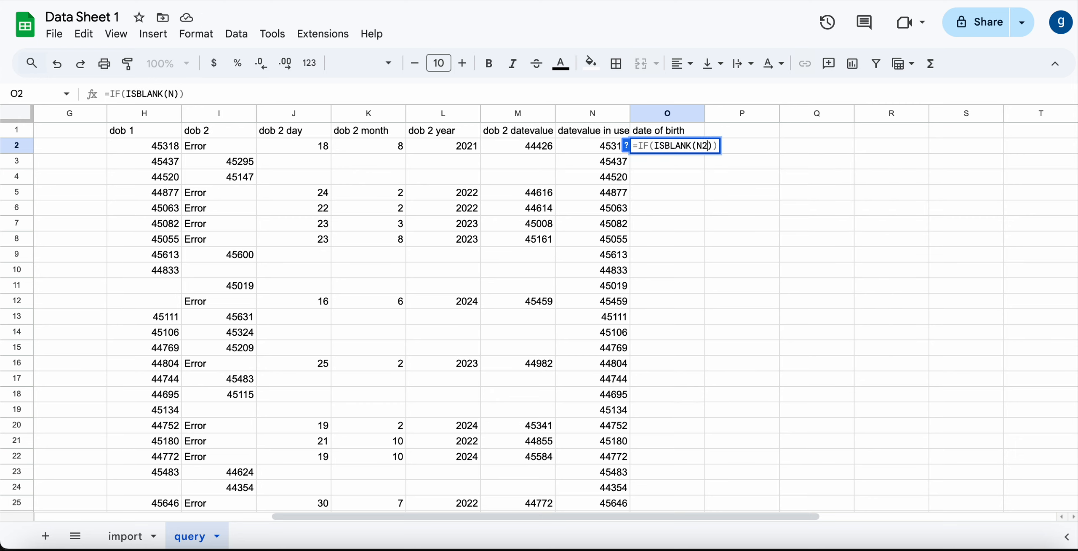
pyautogui.write(')mmTE')
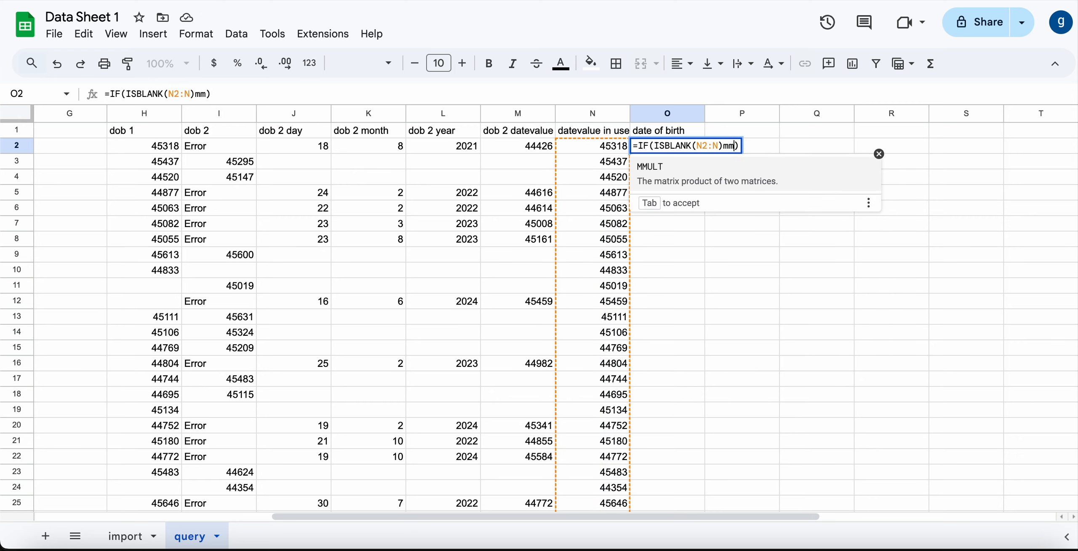
pyautogui.press('BackSpace')
pyautogui.press('BackSpace')
pyautogui.press('BackSpace')
pyautogui.press('BackSpace')
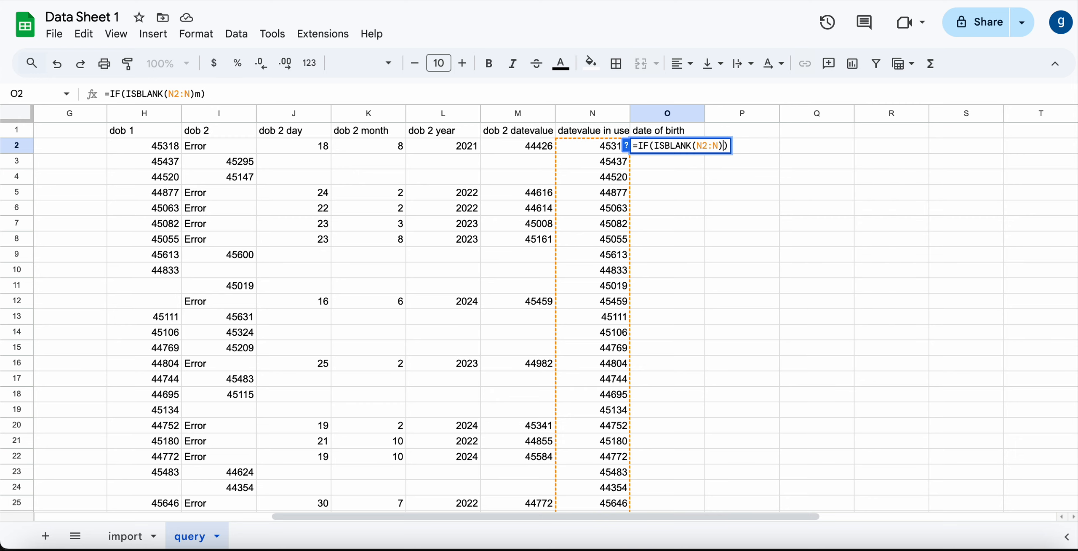
# - Complete the O2 formula with an empty true result and TEXT(N2:N,"DD-MMM-YYYY") otherwise, and apply it as an array formula
pyautogui.write(',,TEXT')
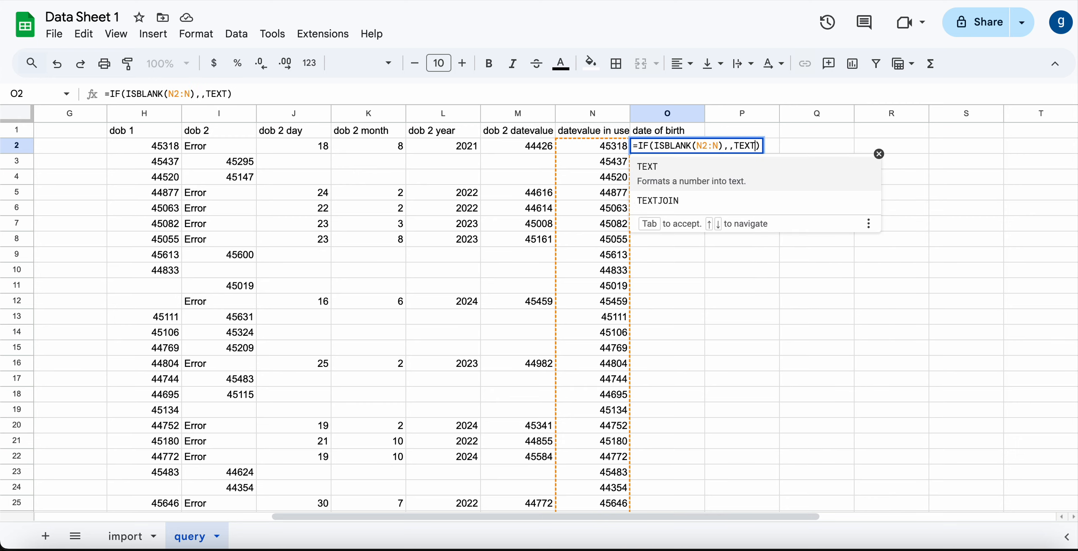
pyautogui.write('(N2')
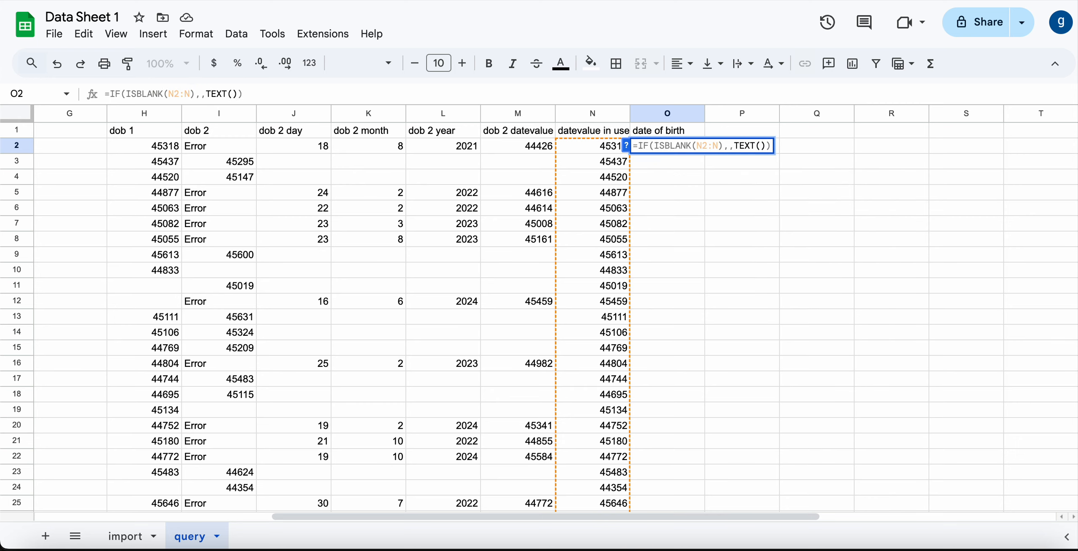
pyautogui.write(':N')
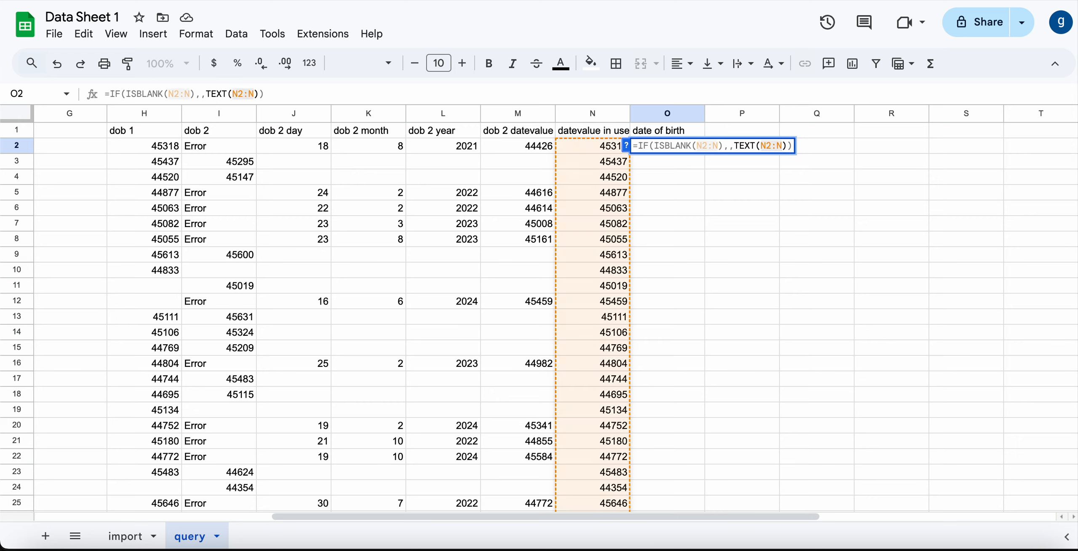
pyautogui.write(',""')
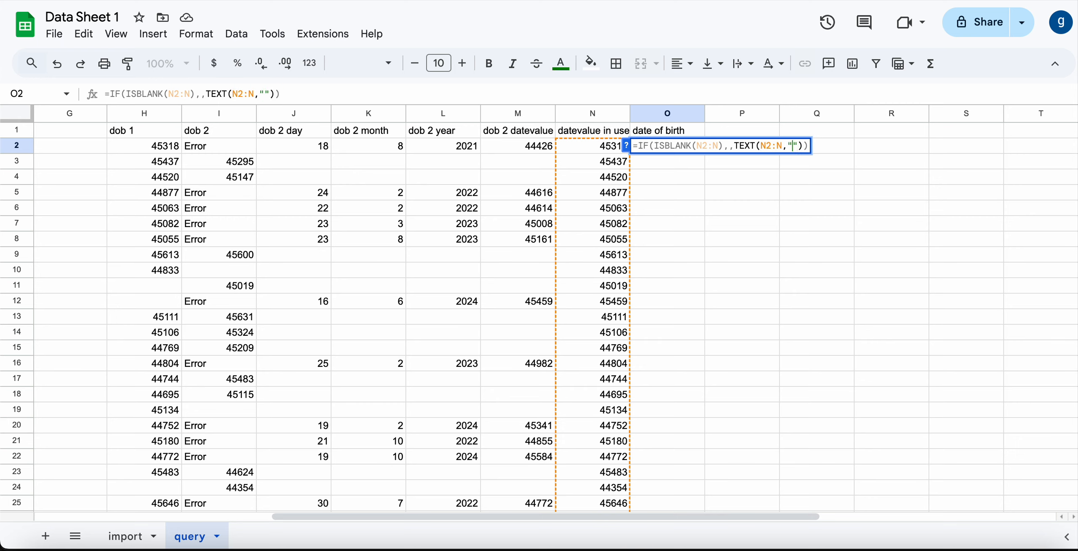
pyautogui.write('DD-MMM')
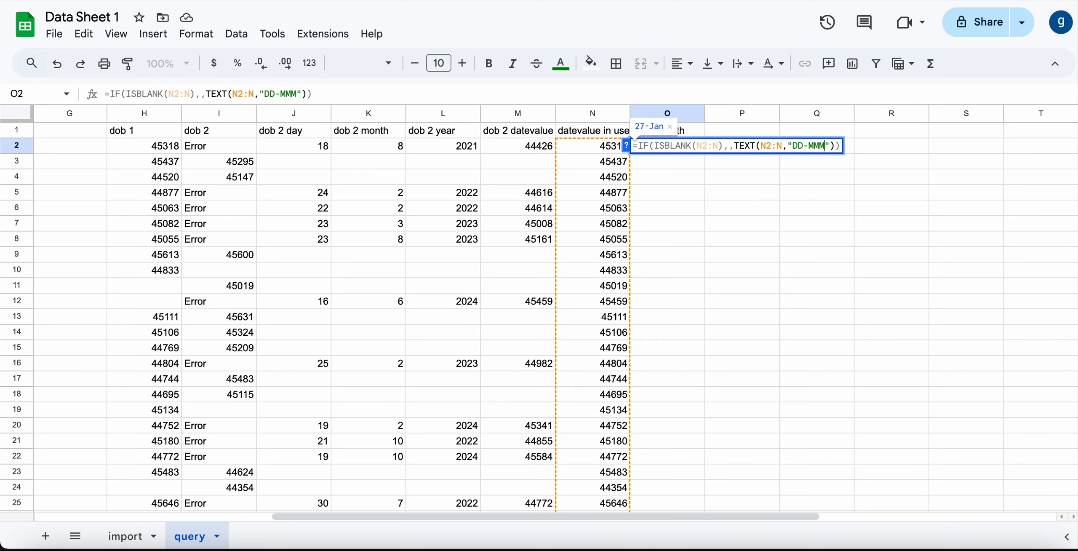
pyautogui.write('-YYYY')
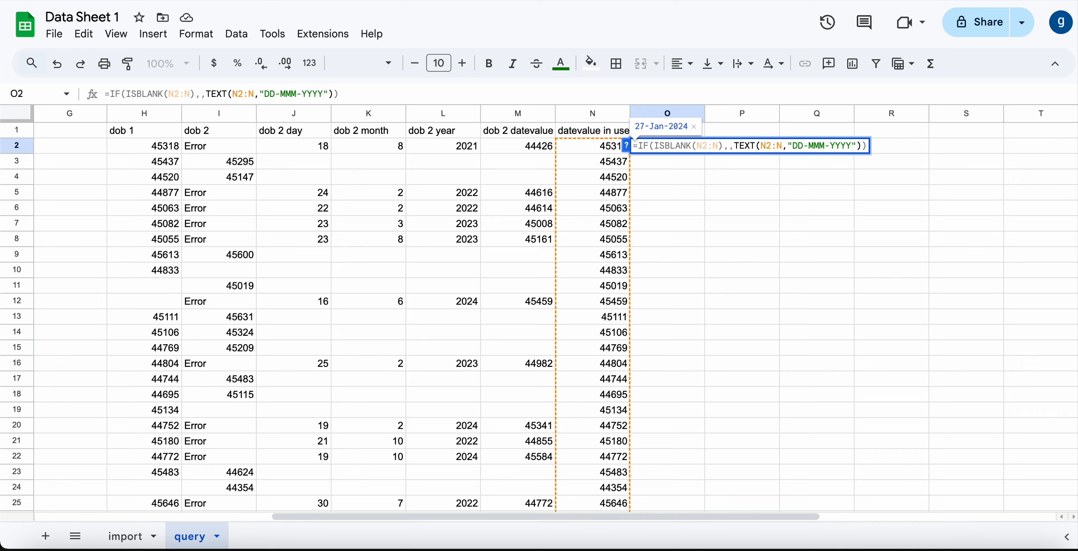
pyautogui.hotkey('ctrl', 'shift', 'Return')
pyautogui.press('Return')
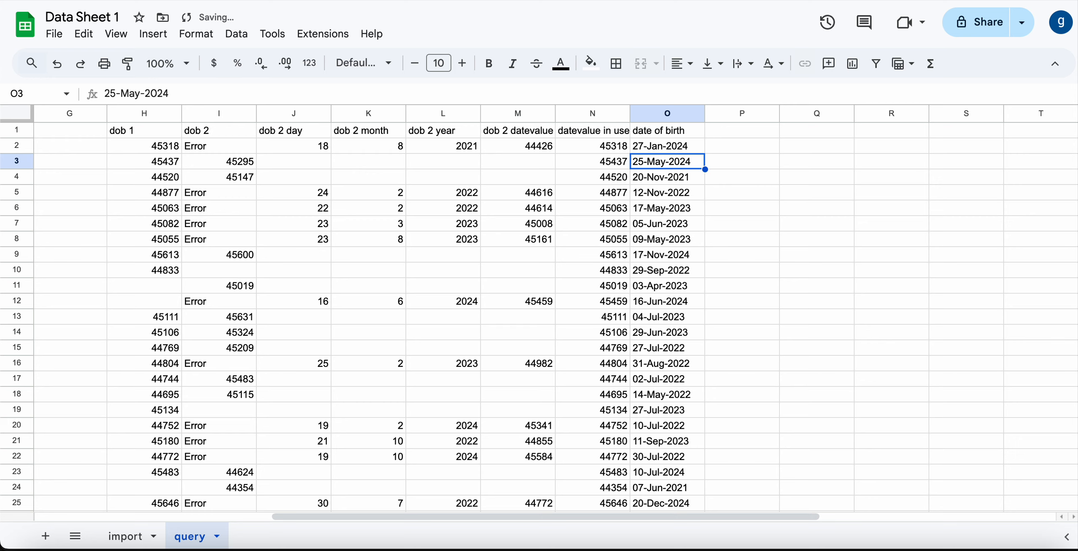
# - Enter the column heading "month-year" in P1
pyautogui.press('Up')
pyautogui.press('Up')
pyautogui.press('Right')
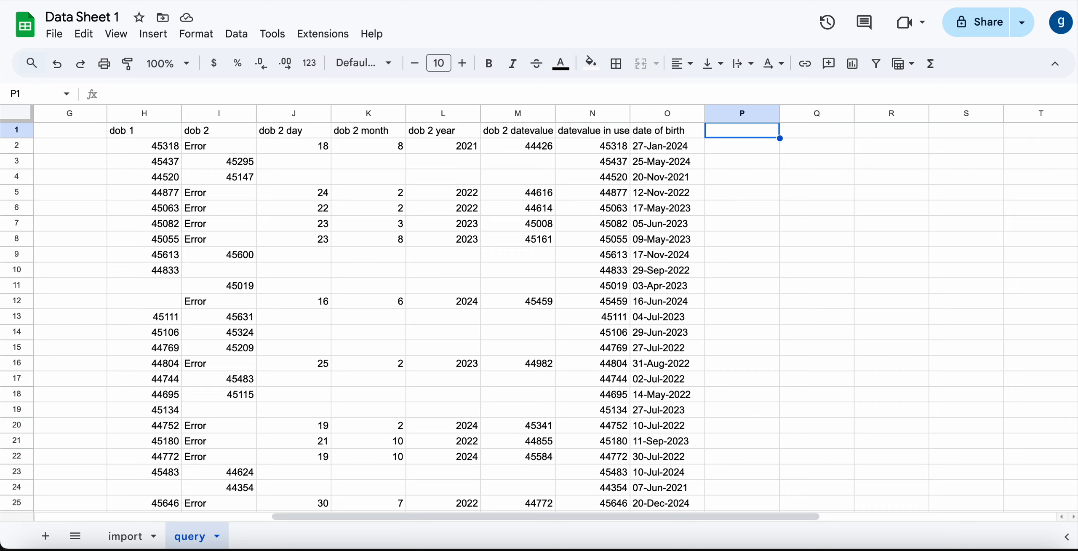
pyautogui.press('Down')
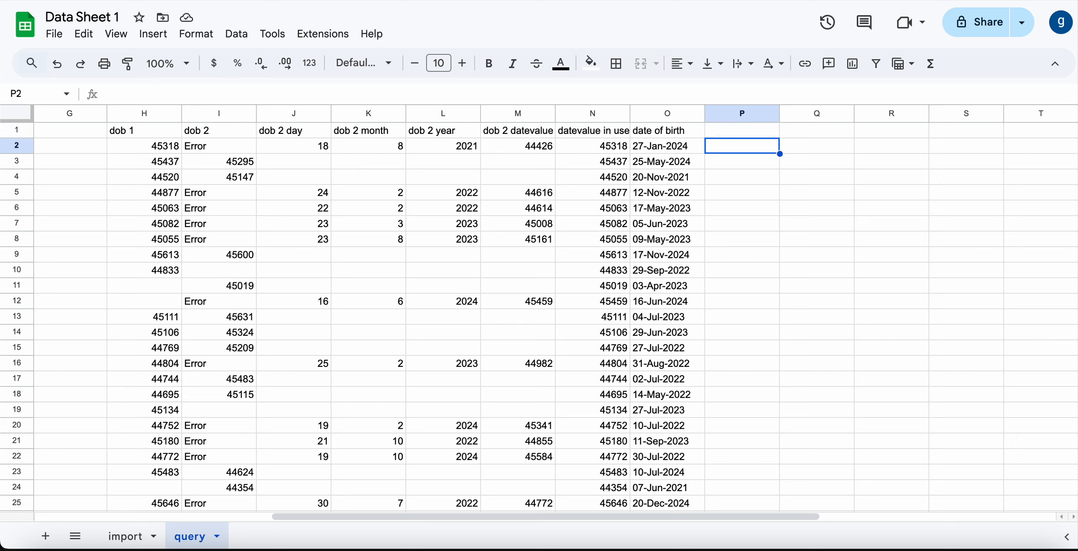
pyautogui.press('Up')
pyautogui.write('month')
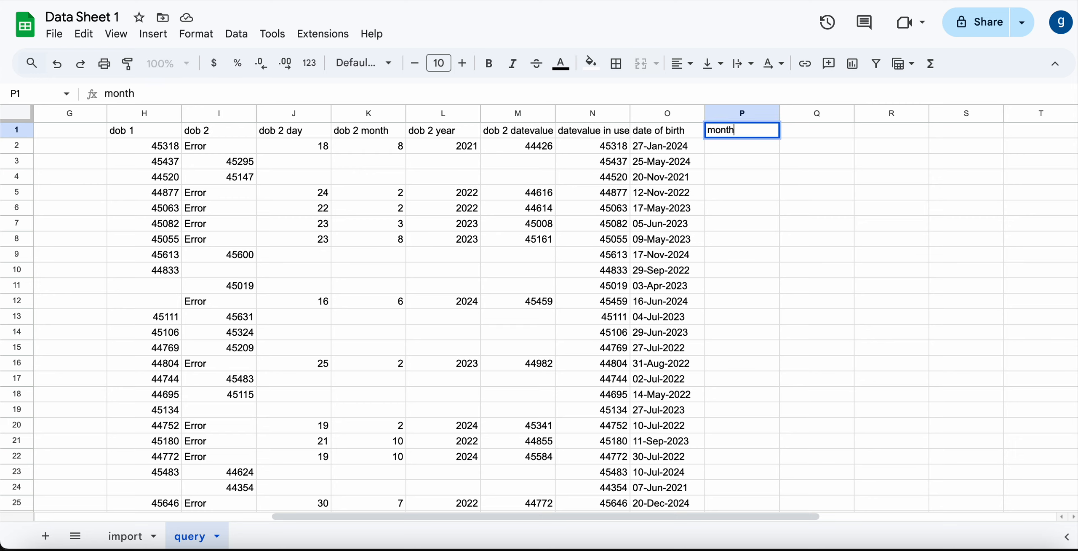
pyautogui.write('-year')
pyautogui.press('Return')
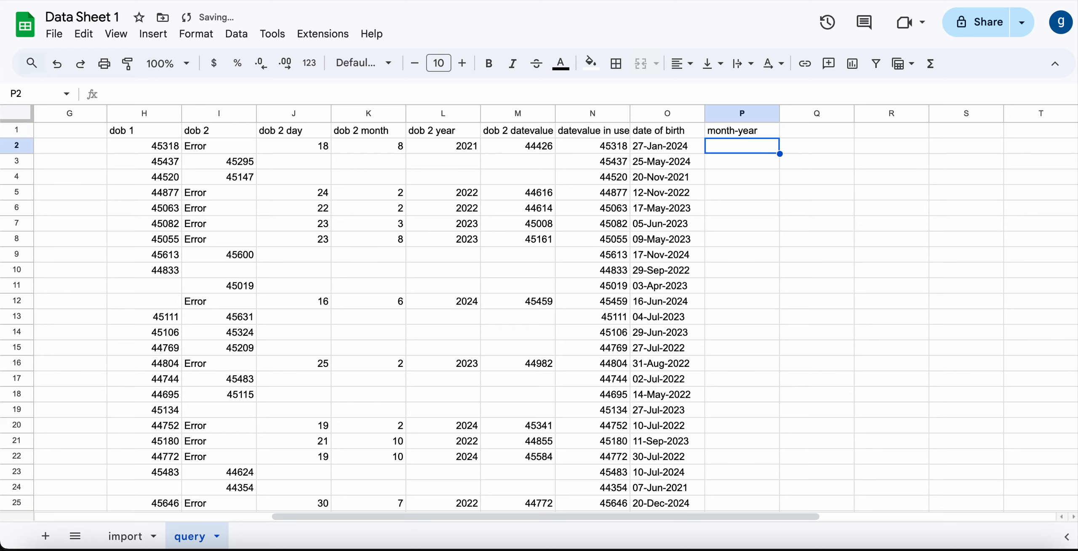
# - Copy the full date of birth formula text from O2 into P2
pyautogui.press('Left')
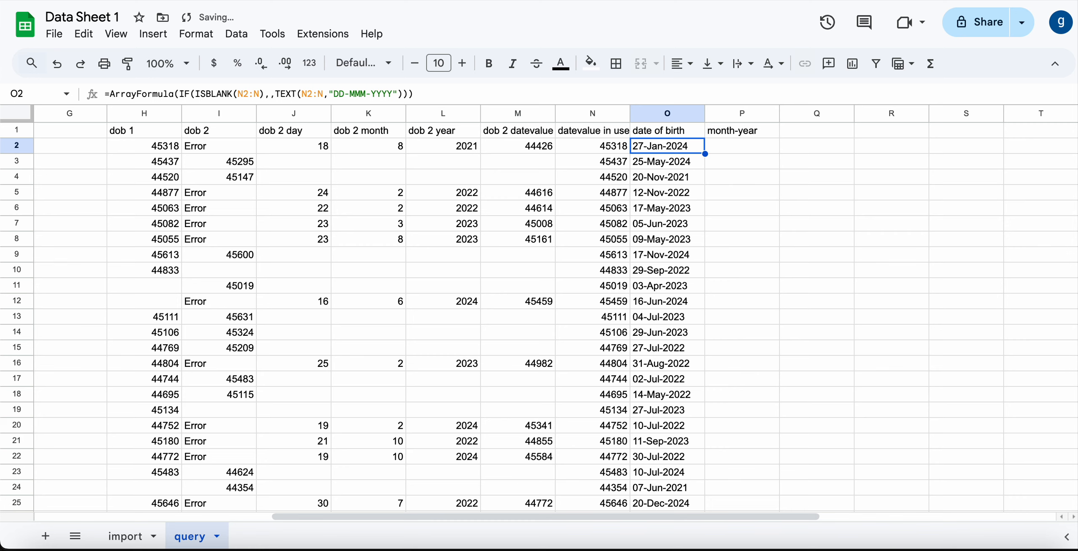
pyautogui.click(434, 94)
pyautogui.hotkey('ctrl', 'a')
pyautogui.hotkey('ctrl', 'c')
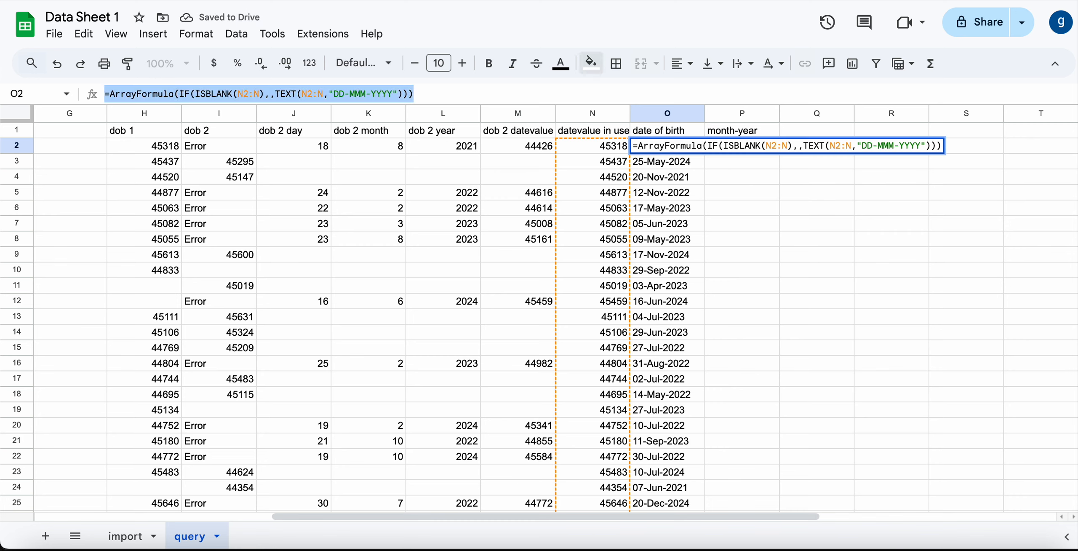
pyautogui.press('Tab')
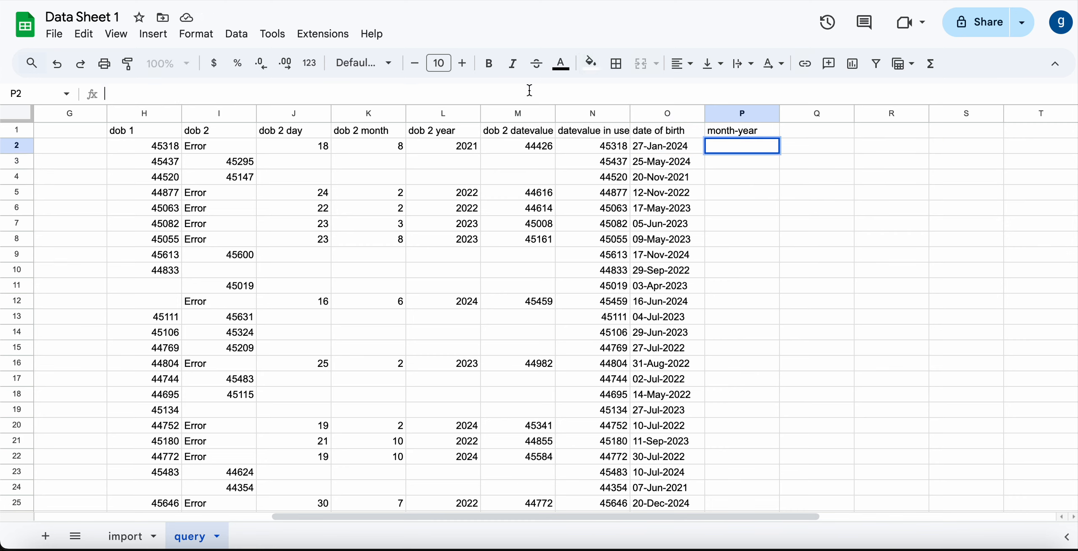
pyautogui.hotkey('ctrl', 'v')
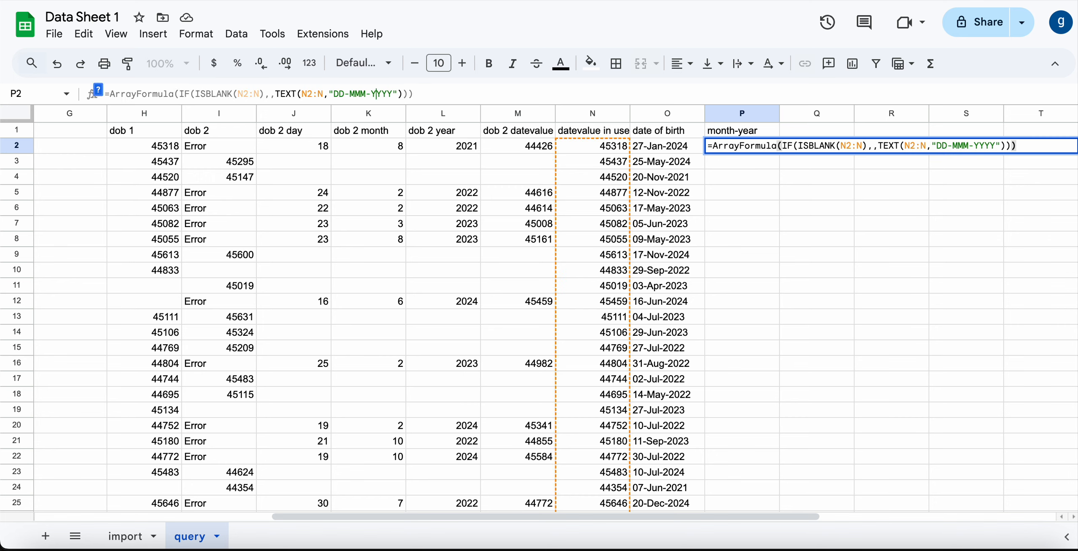
# - Shorten the text format in the P2 formula to "MMM-YYYY" and apply the formula
pyautogui.press('BackSpace')
pyautogui.press('BackSpace')
pyautogui.press('BackSpace')
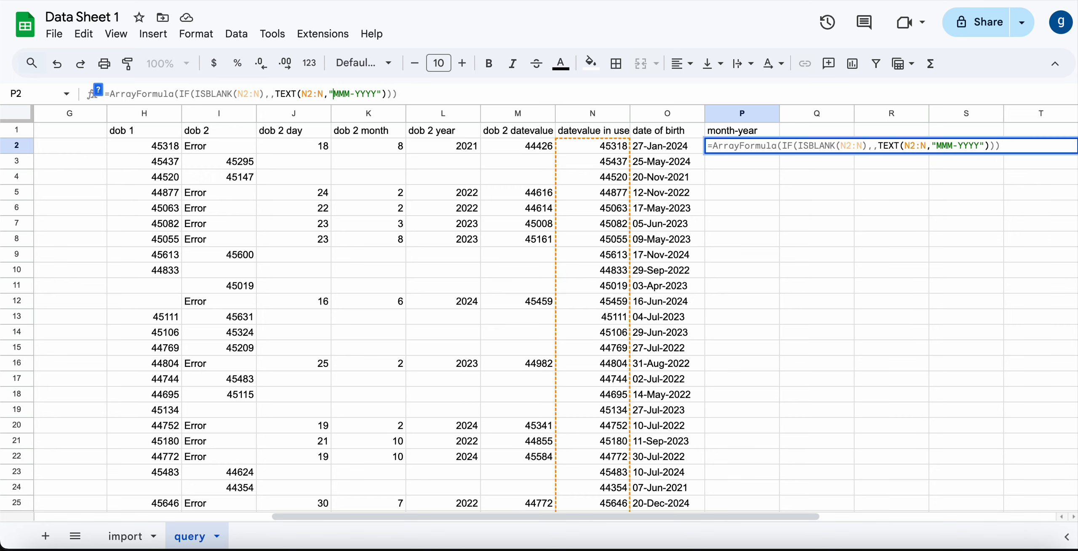
pyautogui.press('Return')
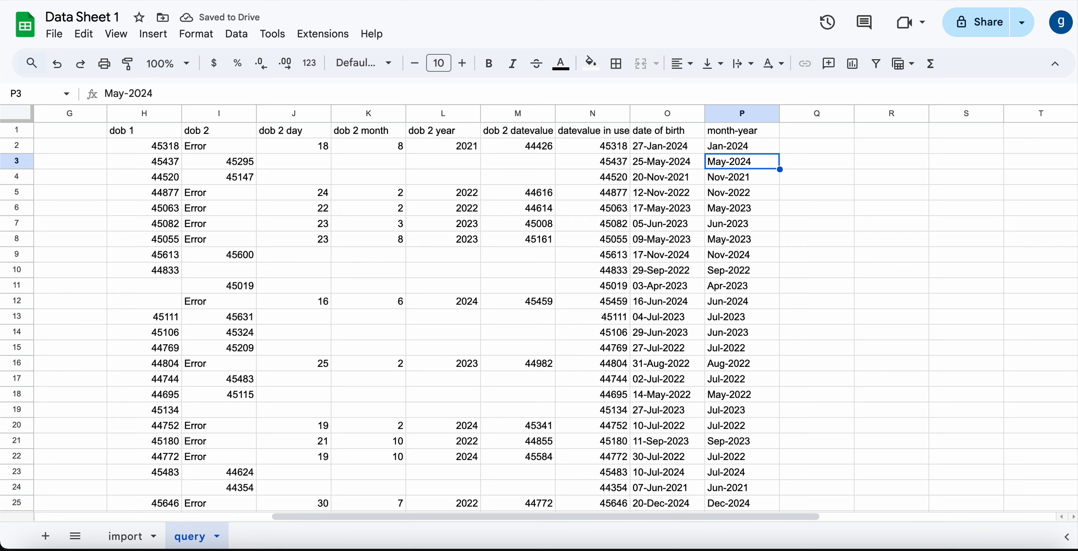
# - Review the original and helper columns of the query sheet along row 2, from first_name to month-year
pyautogui.press('Up')
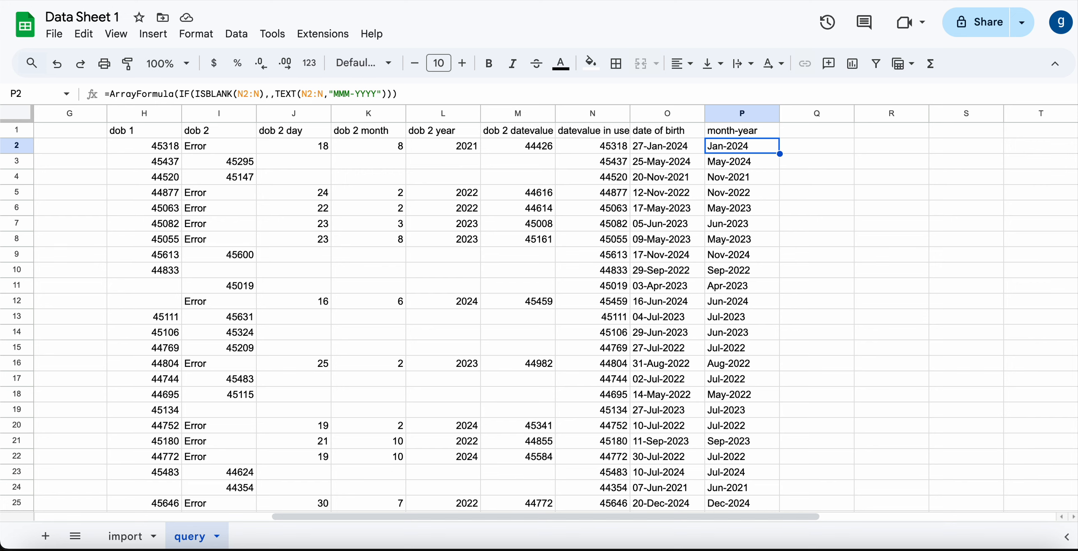
pyautogui.press('Left')
pyautogui.press('Left')
pyautogui.press('Left')
pyautogui.press('Right')
pyautogui.press('Right')
pyautogui.press('Right')
pyautogui.press('Left')
pyautogui.press('Left')
pyautogui.press('Left')
pyautogui.press('Left')
pyautogui.press('Left')
pyautogui.press('Left')
pyautogui.press('Left')
pyautogui.press('Left')
pyautogui.press('Left')
pyautogui.press('Left')
pyautogui.press('Left')
pyautogui.press('Left')
pyautogui.press('Left')
pyautogui.press('Left')
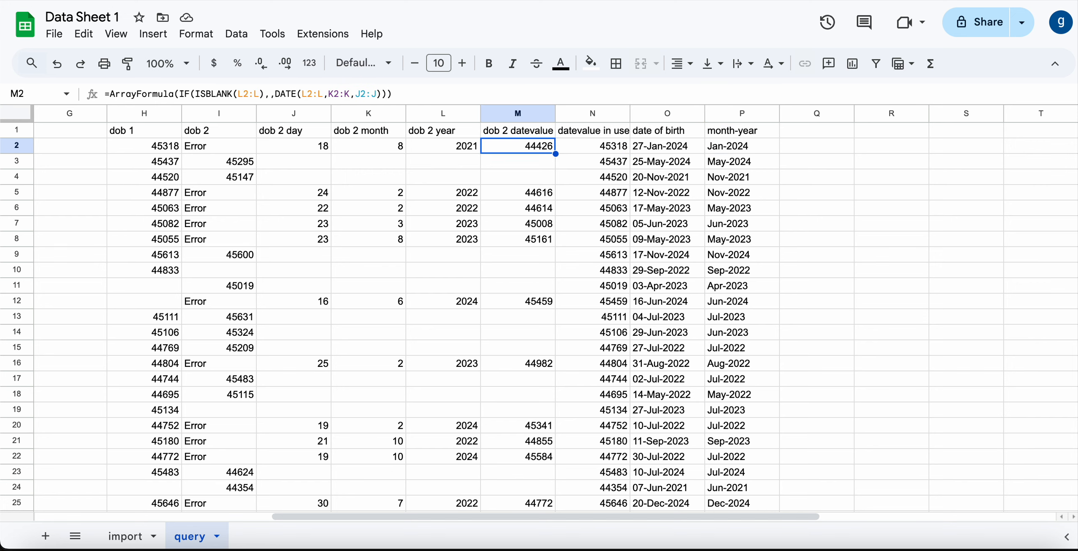
pyautogui.press('Left')
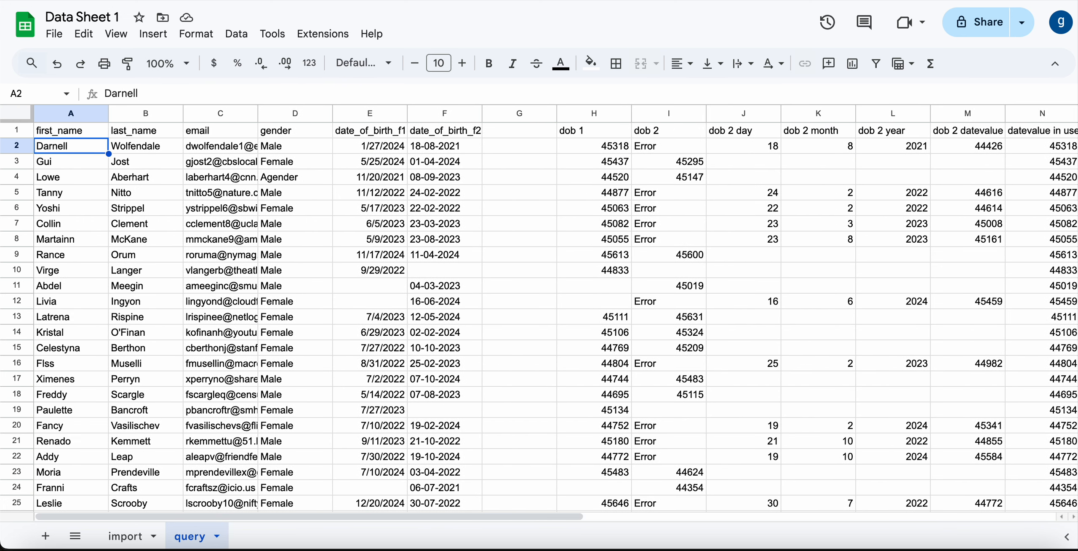
pyautogui.press('Right')
pyautogui.press('Right')
pyautogui.press('Right')
pyautogui.press('Right')
pyautogui.press('Right')
pyautogui.press('Right')
pyautogui.press('Right')
pyautogui.press('Right')
pyautogui.press('Right')
pyautogui.press('Right')
pyautogui.press('Right')
pyautogui.press('Right')
pyautogui.press('Right')
pyautogui.press('Right')
pyautogui.press('Right')
pyautogui.press('Right')
pyautogui.press('Right')
pyautogui.press('Right')
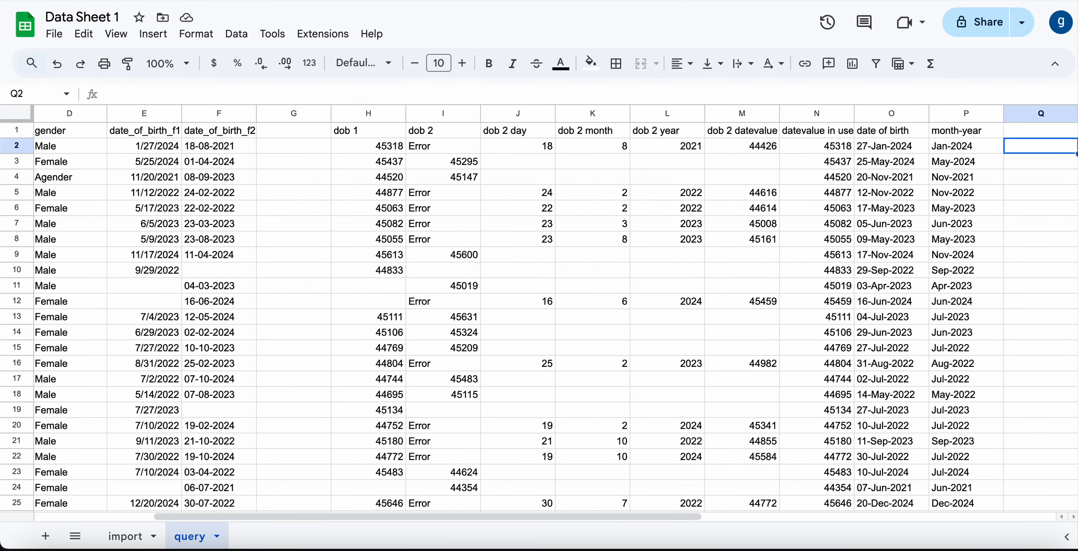
pyautogui.press('Left')
pyautogui.press('Left')
pyautogui.press('Left')
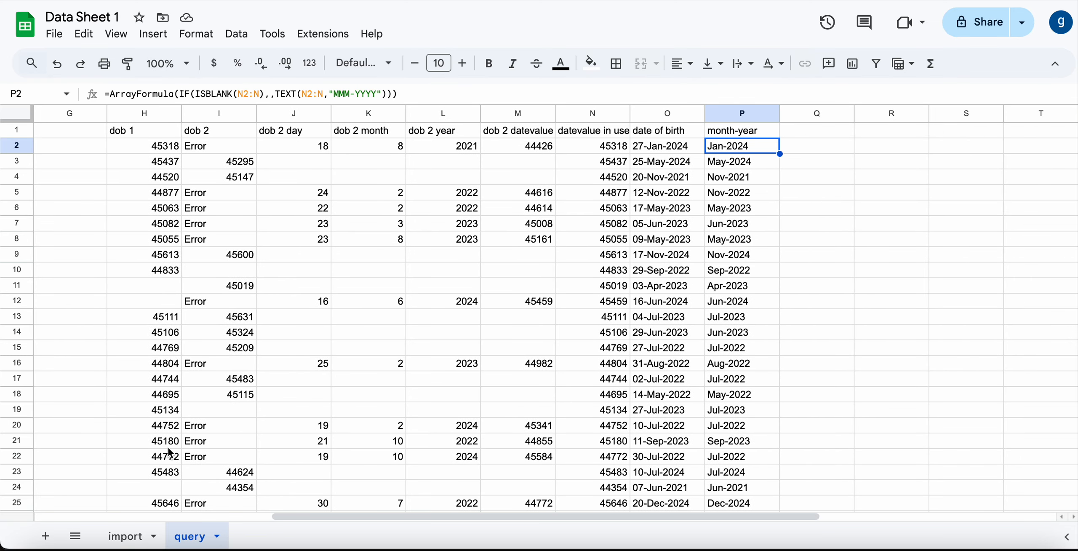
# - Add a new sheet and rename it "data"
pyautogui.click(45, 536)
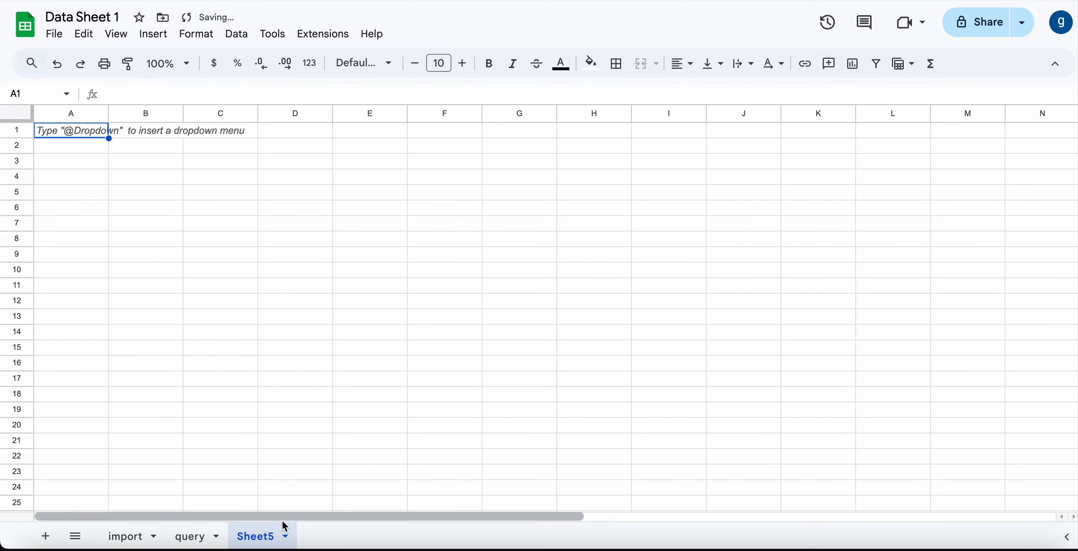
pyautogui.click(288, 536)
pyautogui.click(283, 351)
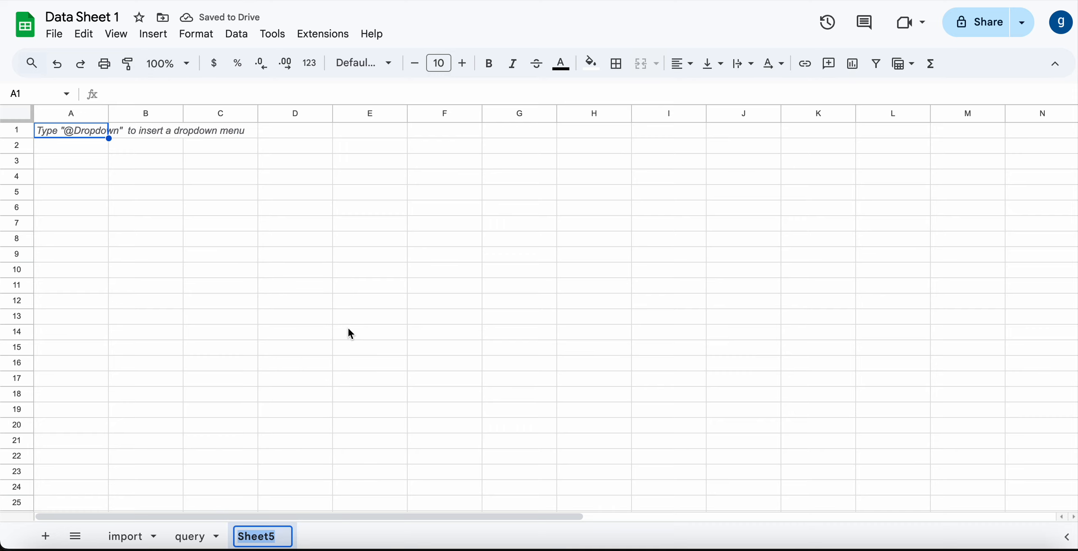
pyautogui.write('data')
pyautogui.press('Return')
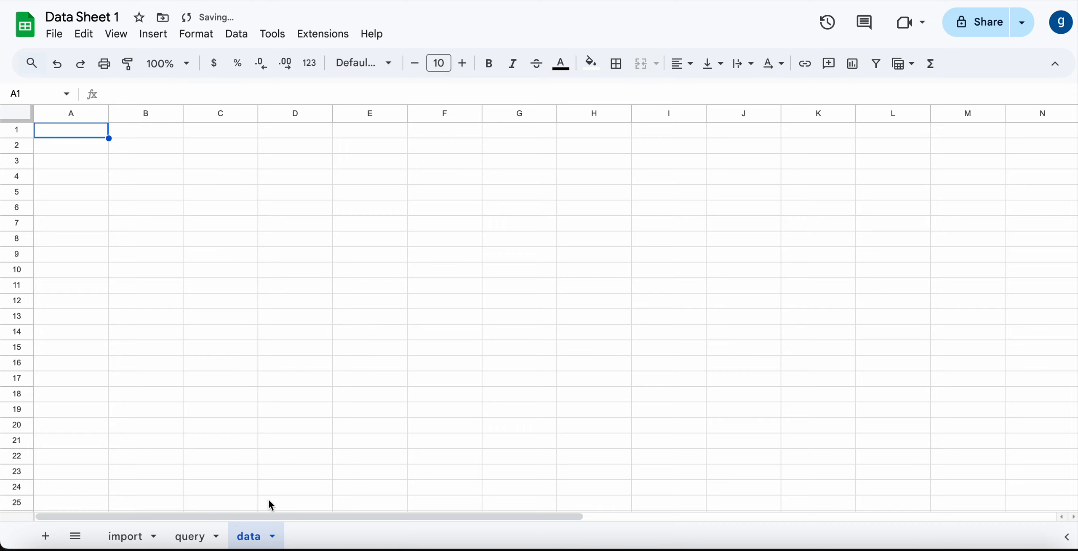
# - Examine the date helper columns on the query sheet between date_of_birth_f2 and month-year
pyautogui.click(202, 536)
pyautogui.click(464, 225)
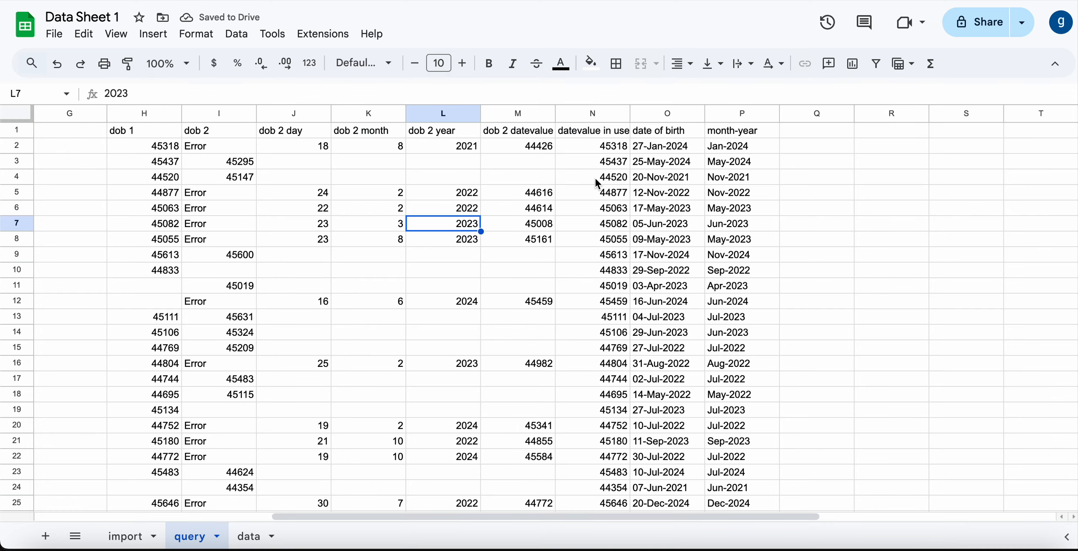
pyautogui.press('Up')
pyautogui.press('Up')
pyautogui.press('Up')
pyautogui.press('Up')
pyautogui.press('Left')
pyautogui.press('Left')
pyautogui.press('Left')
pyautogui.press('Left')
pyautogui.press('Left')
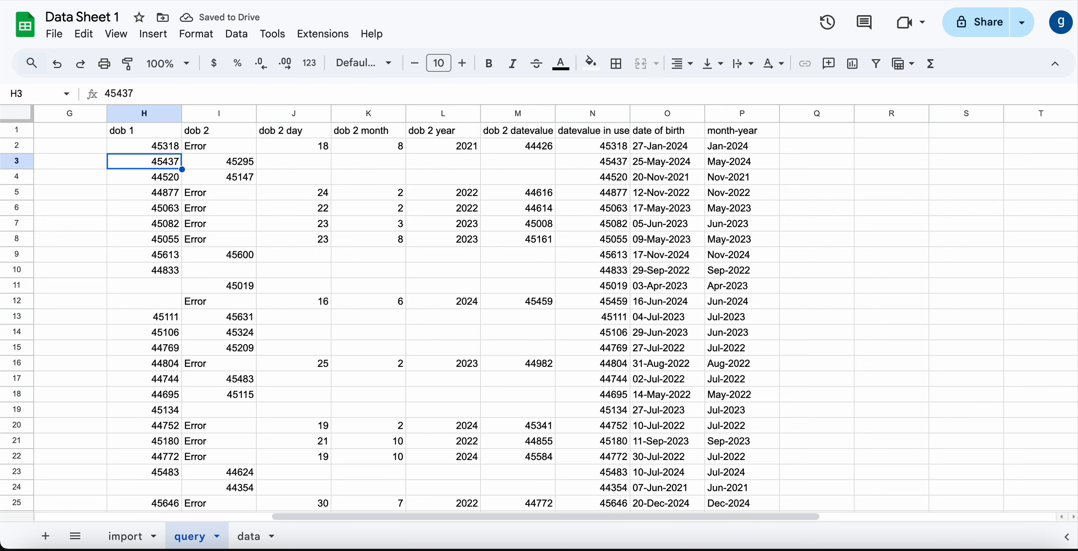
pyautogui.press('Left')
pyautogui.press('Right')
pyautogui.press('Right')
pyautogui.press('Right')
pyautogui.press('Right')
pyautogui.press('Right')
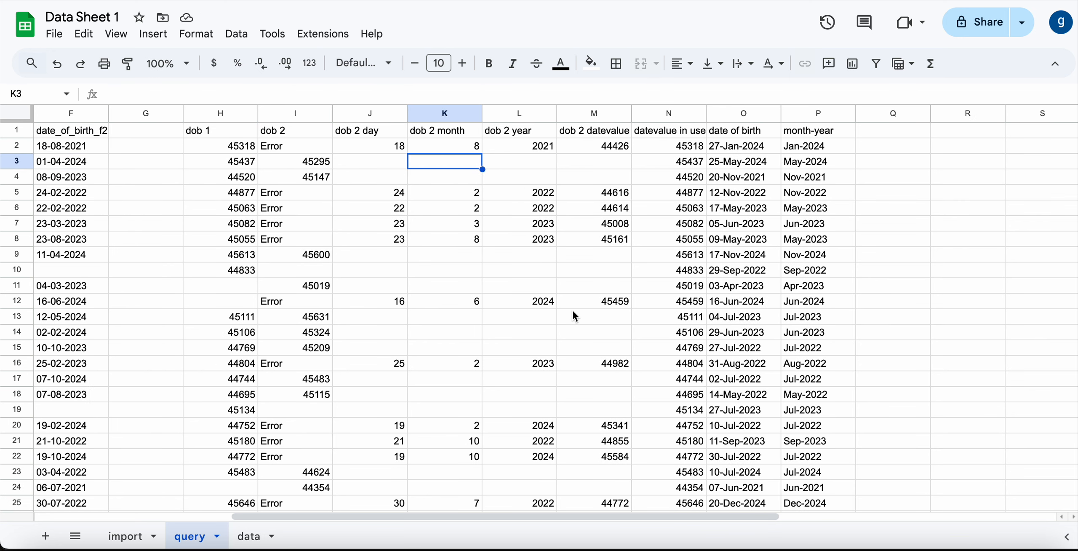
# - Pull all query sheet columns into A1 of the data sheet with =QUERY(query!A:P,"SELECT *")
pyautogui.click(255, 536)
pyautogui.click(157, 177)
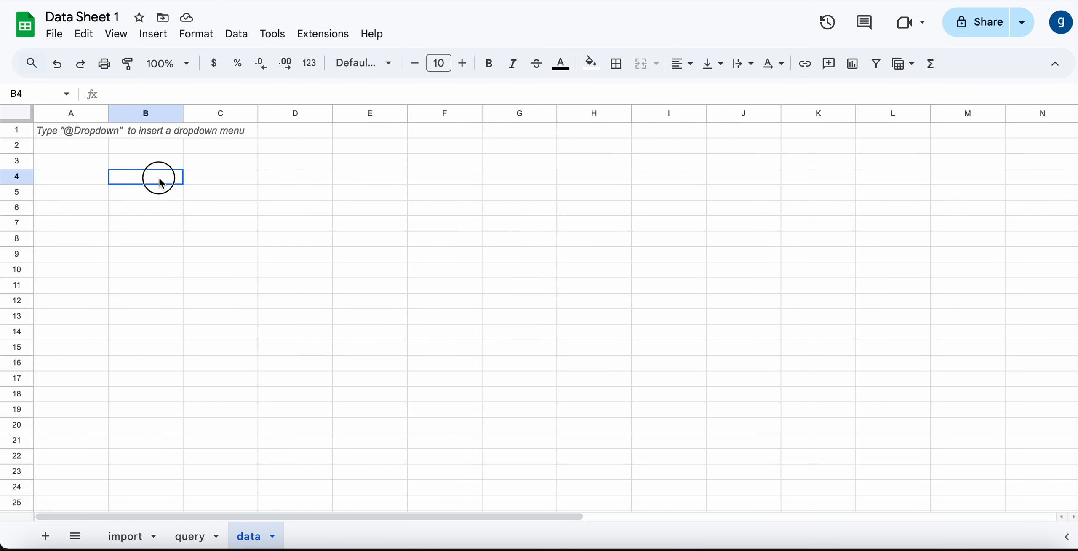
pyautogui.press('Left')
pyautogui.press('Up')
pyautogui.press('Up')
pyautogui.press('Up')
pyautogui.write('=')
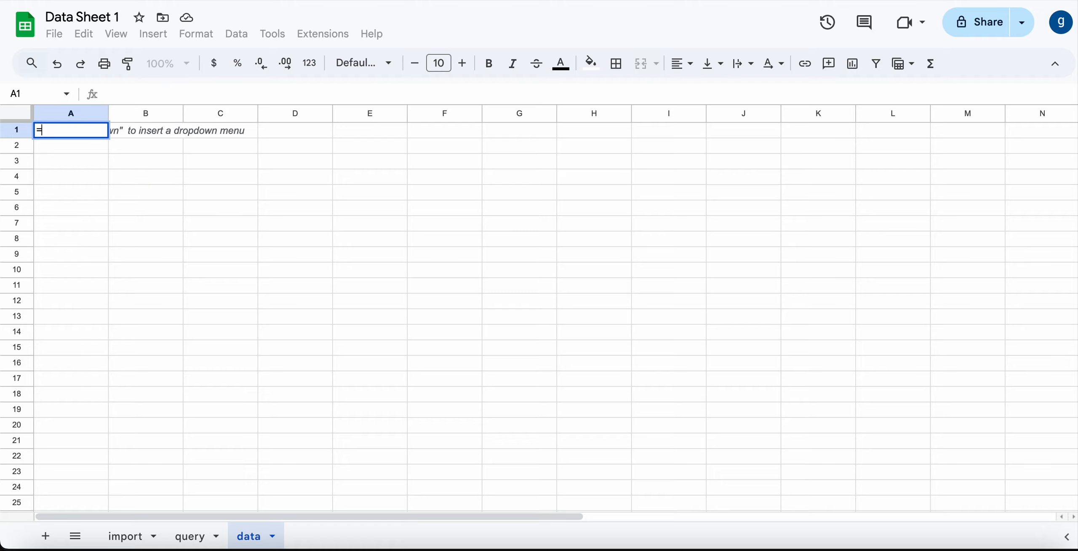
pyautogui.write('QUERY(')
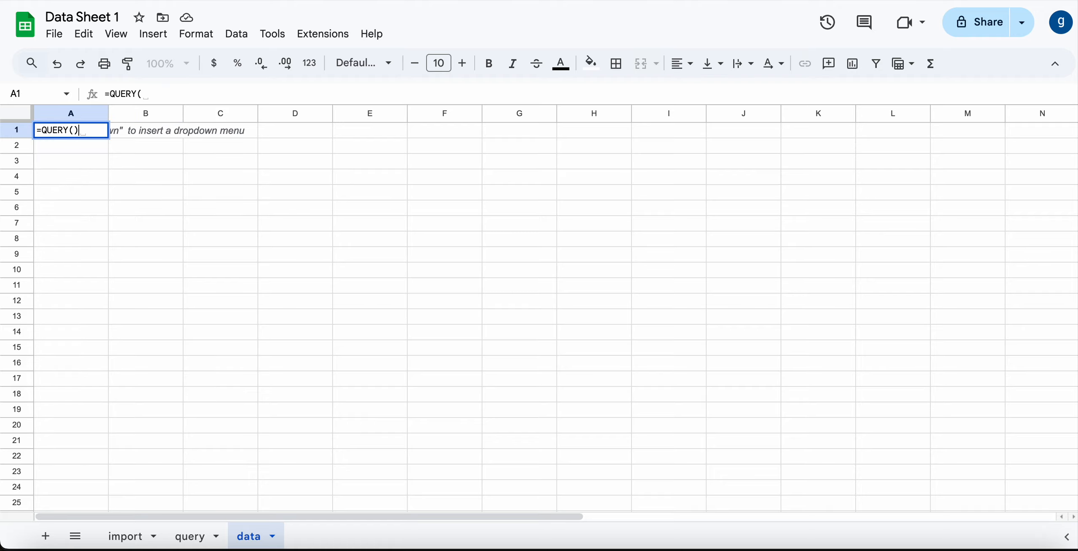
pyautogui.write('query!')
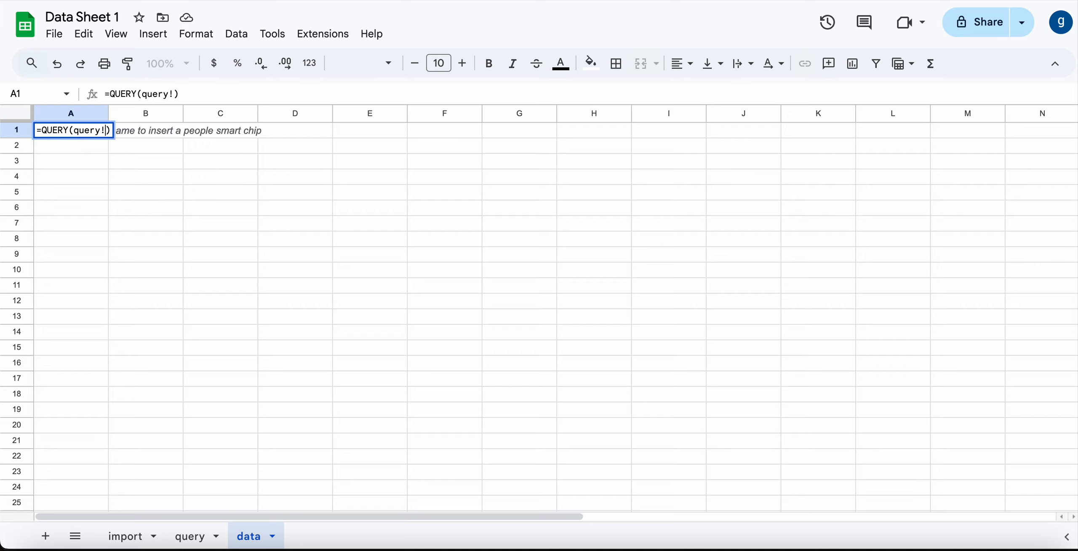
pyautogui.write('A:P, ')
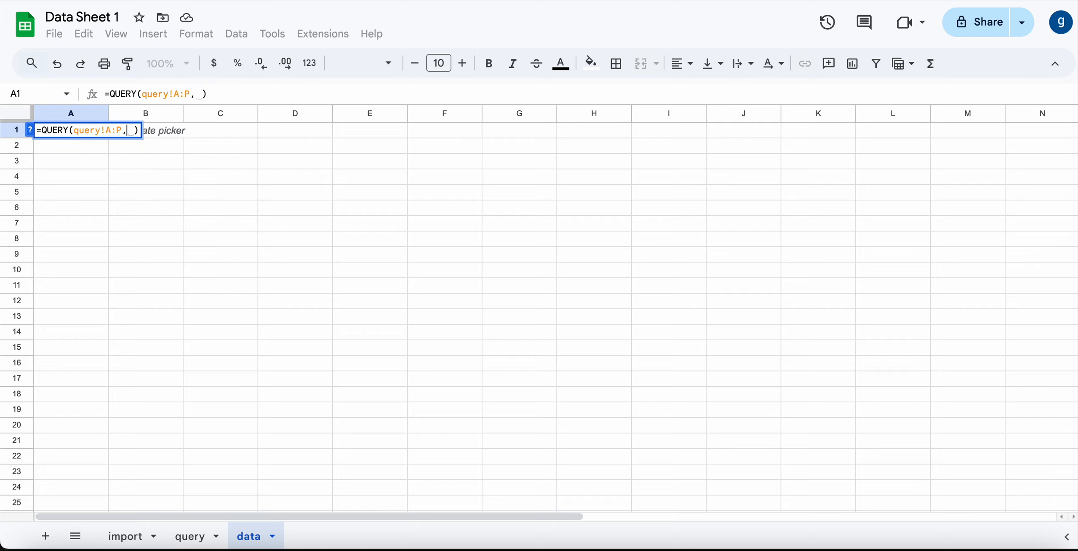
pyautogui.write('""SELECT *')
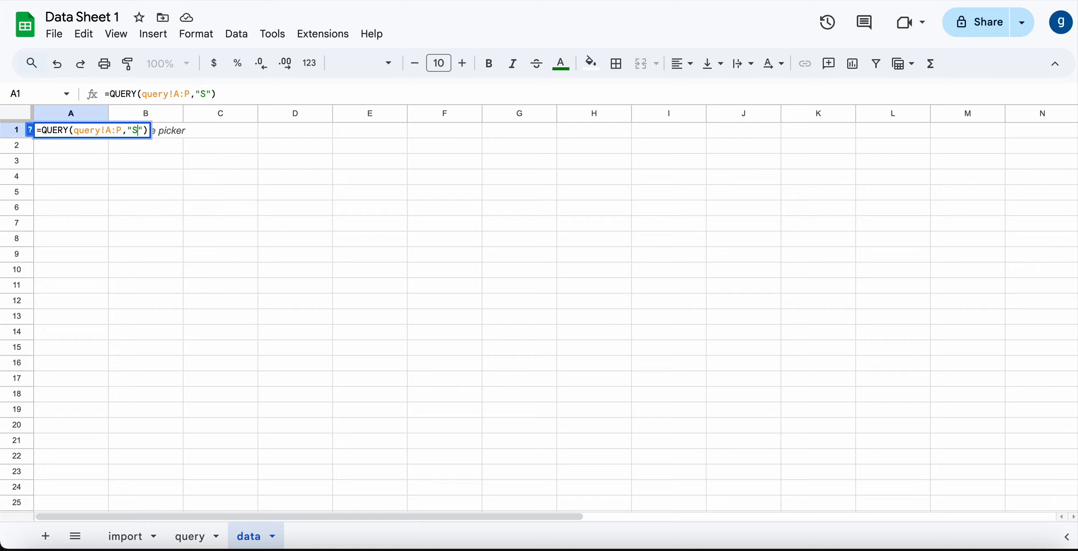
pyautogui.press('Return')
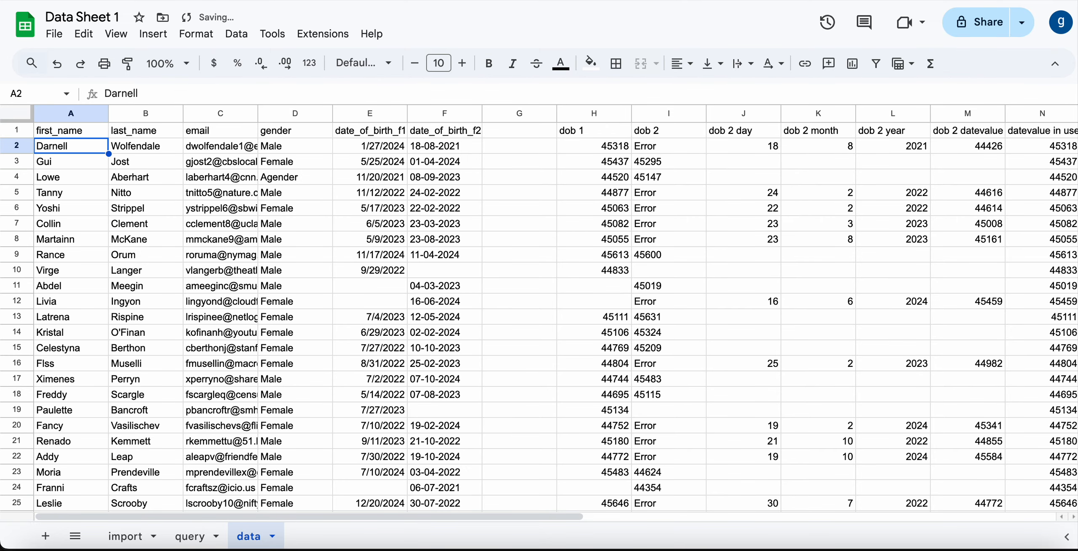
# - Review the queried values along row 2 of the data sheet, from first_name through the helper columns
pyautogui.press('Right')
pyautogui.press('Right')
pyautogui.press('Right')
pyautogui.press('Right')
pyautogui.press('Right')
pyautogui.press('Right')
pyautogui.press('Right')
pyautogui.press('Right')
pyautogui.press('Right')
pyautogui.press('Right')
pyautogui.press('Right')
pyautogui.press('Right')
pyautogui.press('Right')
pyautogui.press('Right')
pyautogui.press('Right')
pyautogui.press('Right')
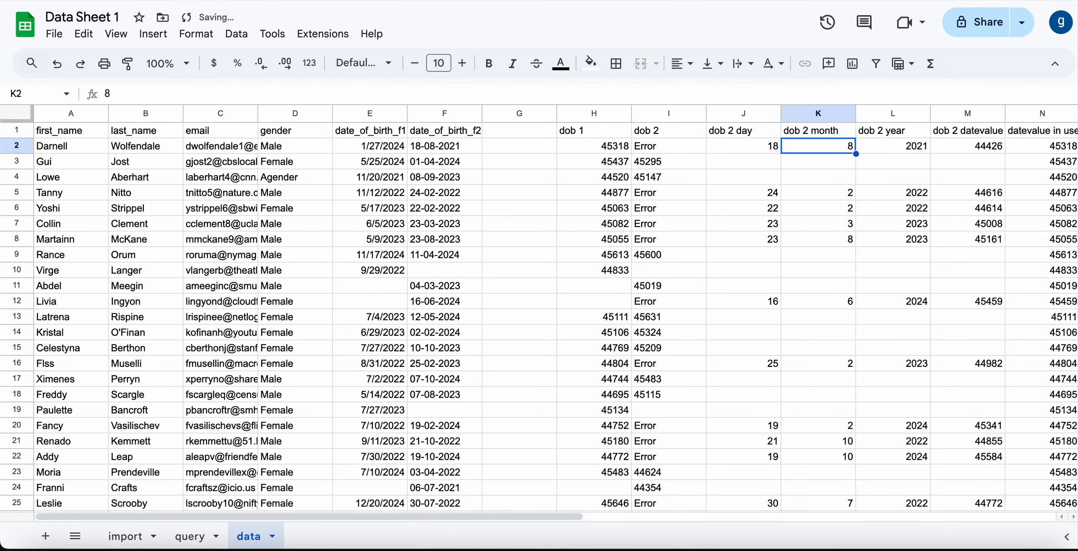
pyautogui.press('Left')
pyautogui.press('Left')
pyautogui.press('Left')
pyautogui.press('Left')
pyautogui.press('Left')
pyautogui.press('Left')
pyautogui.press('Left')
pyautogui.press('Left')
pyautogui.press('Left')
pyautogui.press('Left')
pyautogui.press('Left')
pyautogui.press('Left')
pyautogui.press('Left')
pyautogui.press('Left')
pyautogui.press('Left')
pyautogui.press('Left')
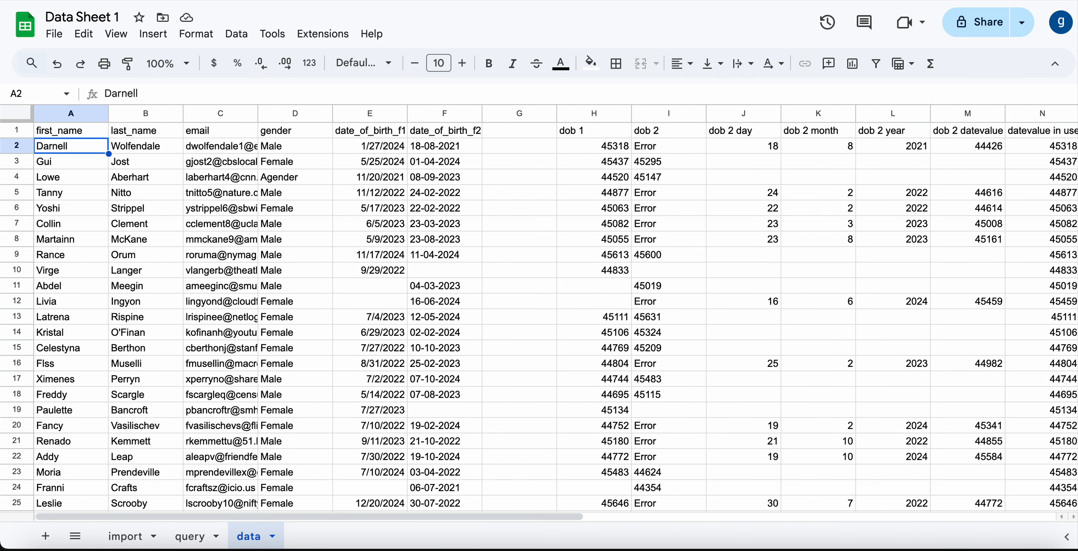
# - Examine the header row of the data sheet from first_name to month-year to decide which columns are needed
pyautogui.press('Up')
pyautogui.press('Right')
pyautogui.press('Right')
pyautogui.press('Right')
pyautogui.press('Right')
pyautogui.press('Right')
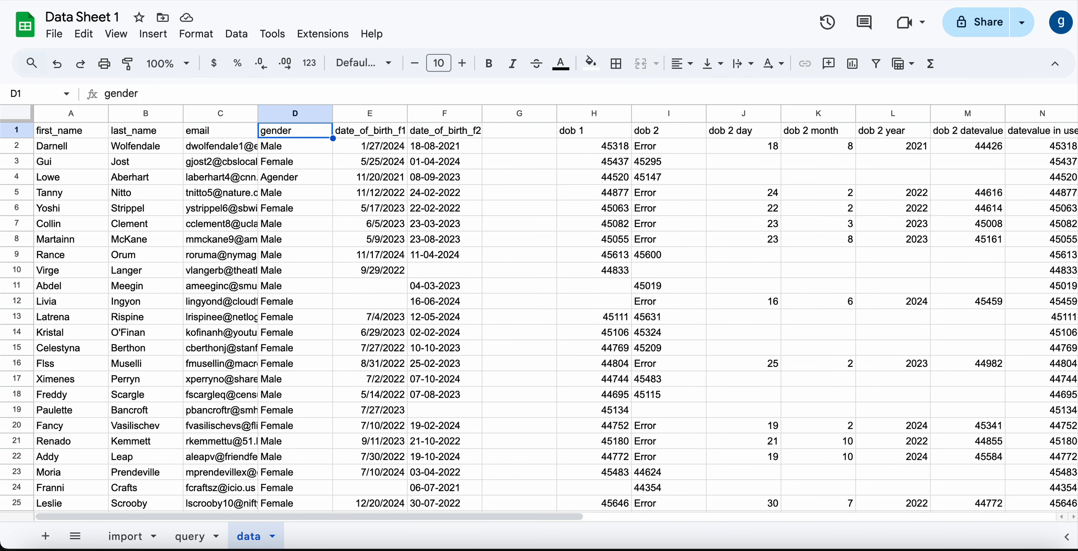
pyautogui.press('Right')
pyautogui.press('Right')
pyautogui.press('Right')
pyautogui.press('Right')
pyautogui.press('Right')
pyautogui.press('Right')
pyautogui.press('Right')
pyautogui.press('Right')
pyautogui.press('Right')
pyautogui.press('Right')
pyautogui.press('Right')
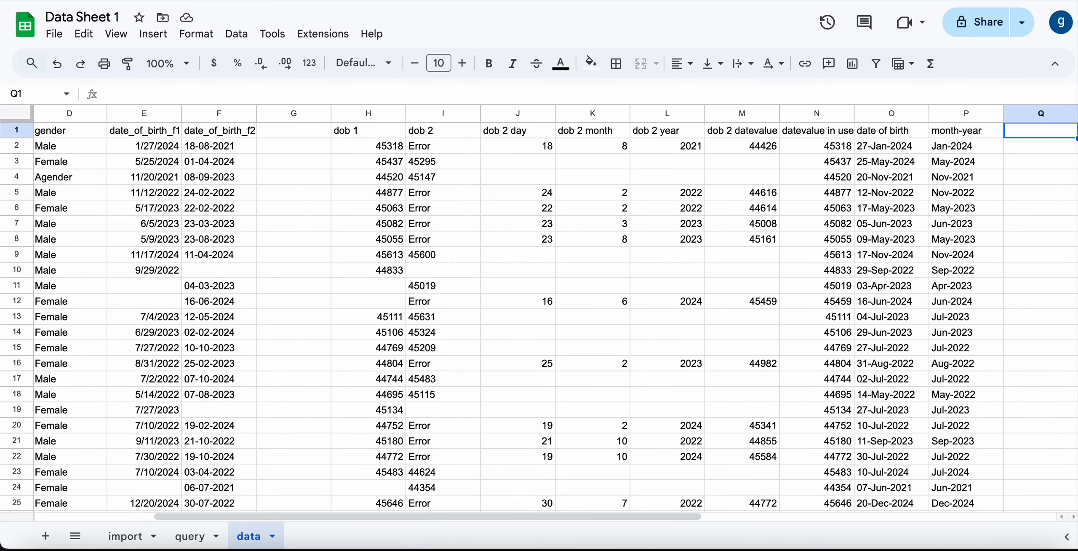
pyautogui.press('Left')
pyautogui.press('Left')
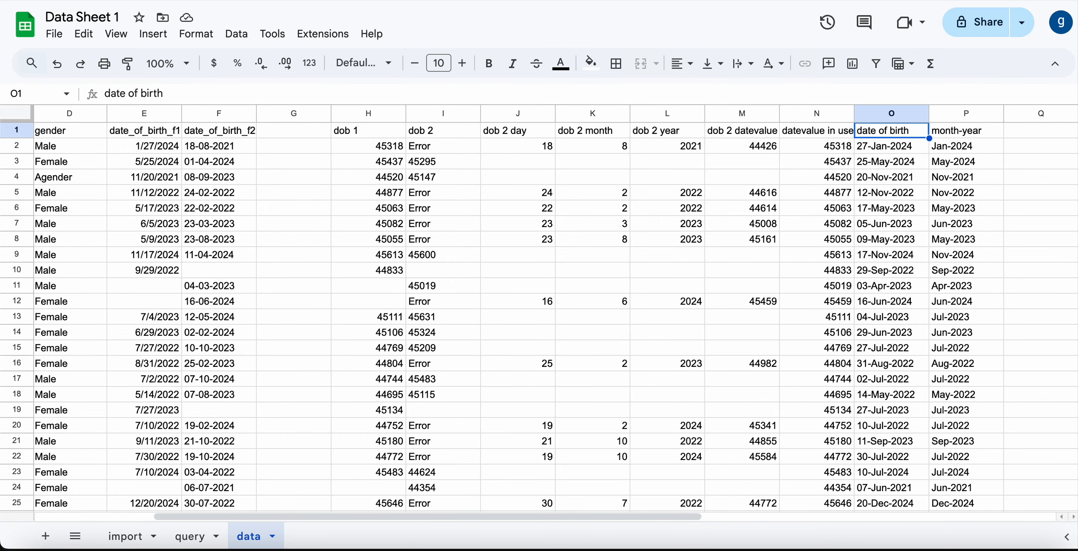
pyautogui.press('Left')
pyautogui.press('Left')
pyautogui.press('Left')
pyautogui.press('Left')
pyautogui.press('Left')
pyautogui.press('Left')
pyautogui.press('Left')
pyautogui.press('Left')
pyautogui.press('Left')
pyautogui.press('Left')
pyautogui.press('Left')
pyautogui.press('Left')
pyautogui.press('Left')
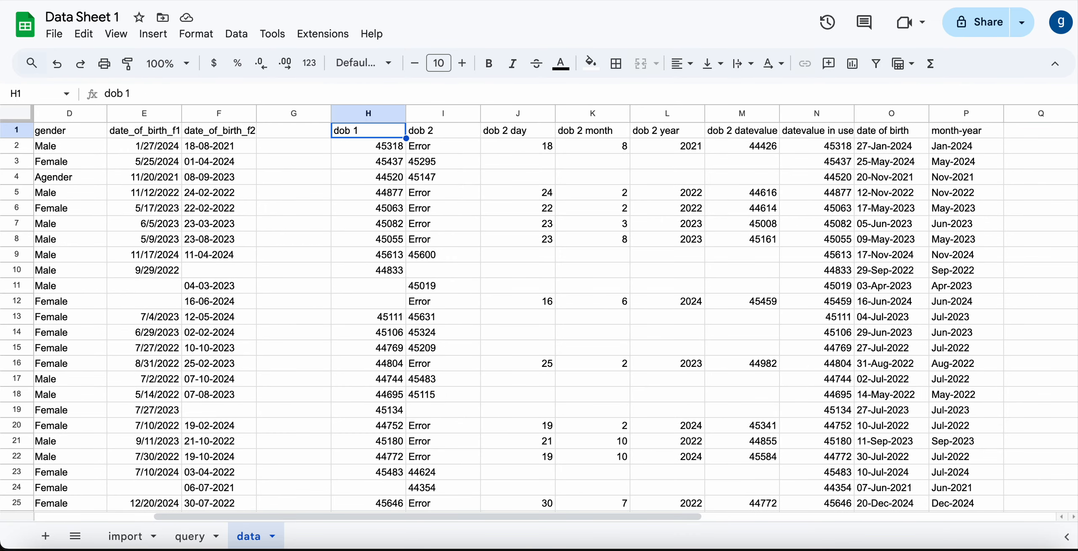
pyautogui.press('Left')
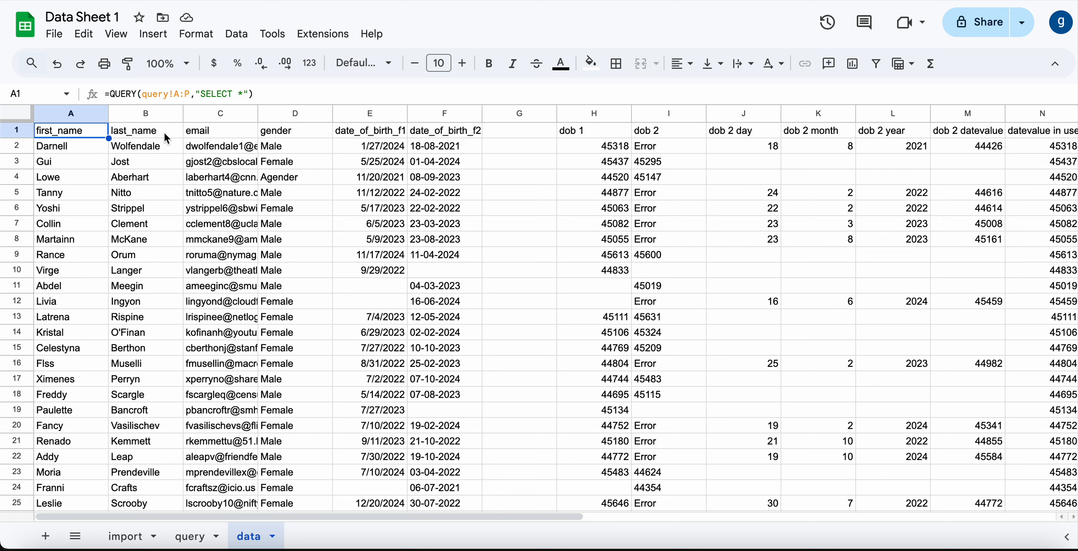
# - Limit the query in A1 of the data sheet to columns A,B,C,D,O,P instead of all columns
pyautogui.click(266, 88)
pyautogui.press('Left')
pyautogui.press('Left')
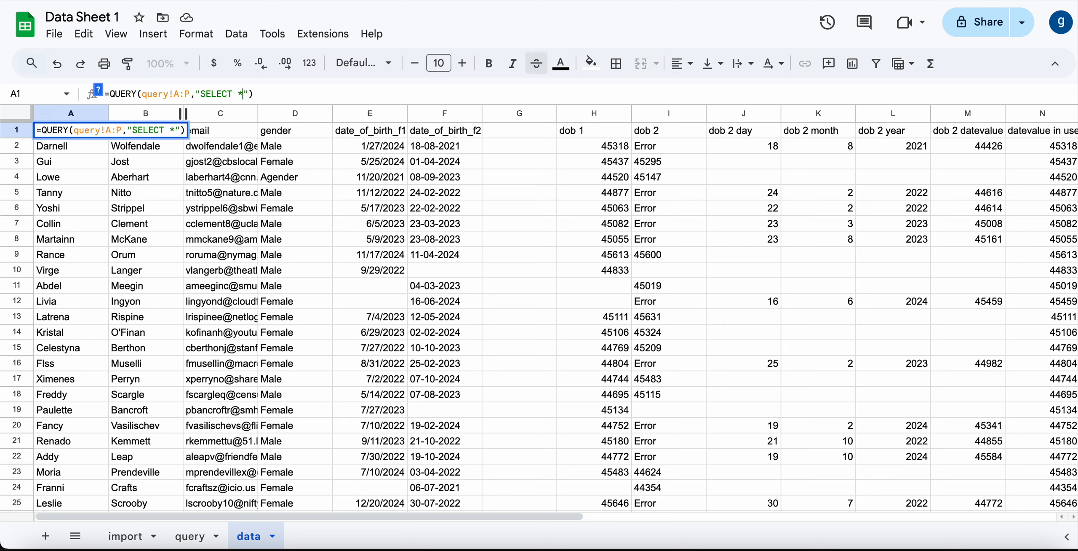
pyautogui.press('BackSpace')
pyautogui.write('Am')
pyautogui.press('BackSpace')
pyautogui.write(',B,C,')
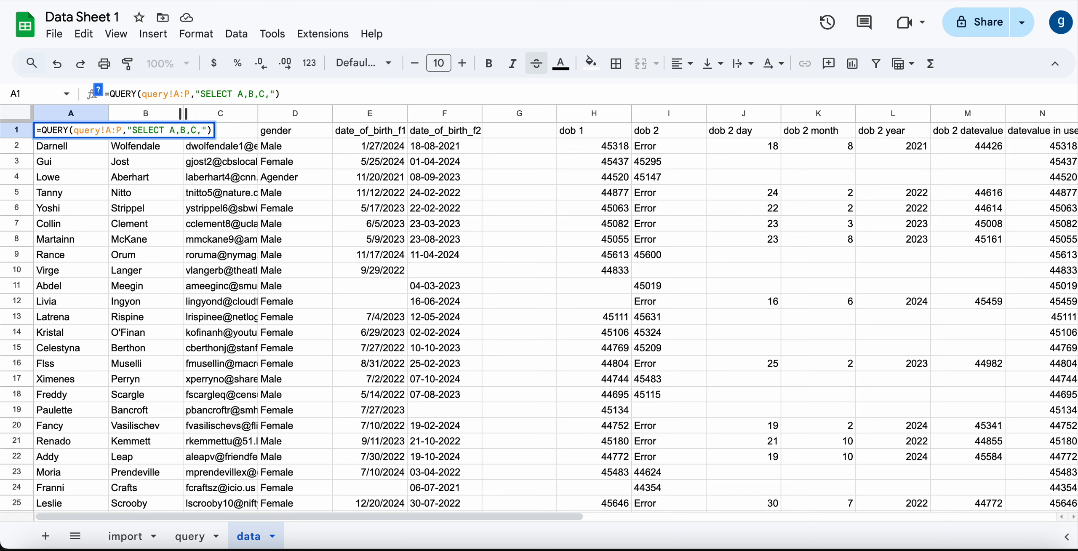
pyautogui.write('D,O,P')
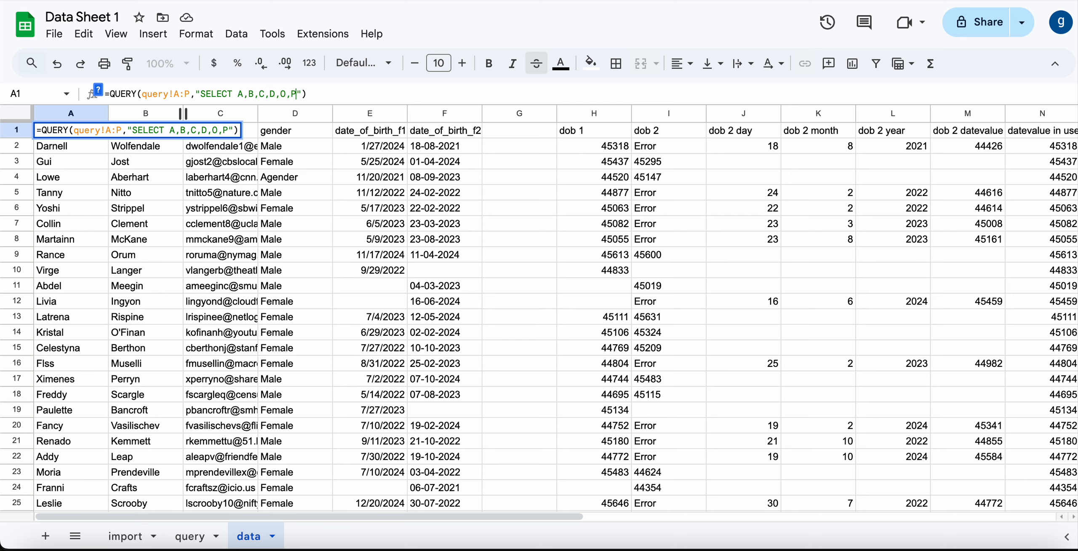
pyautogui.press('Return')
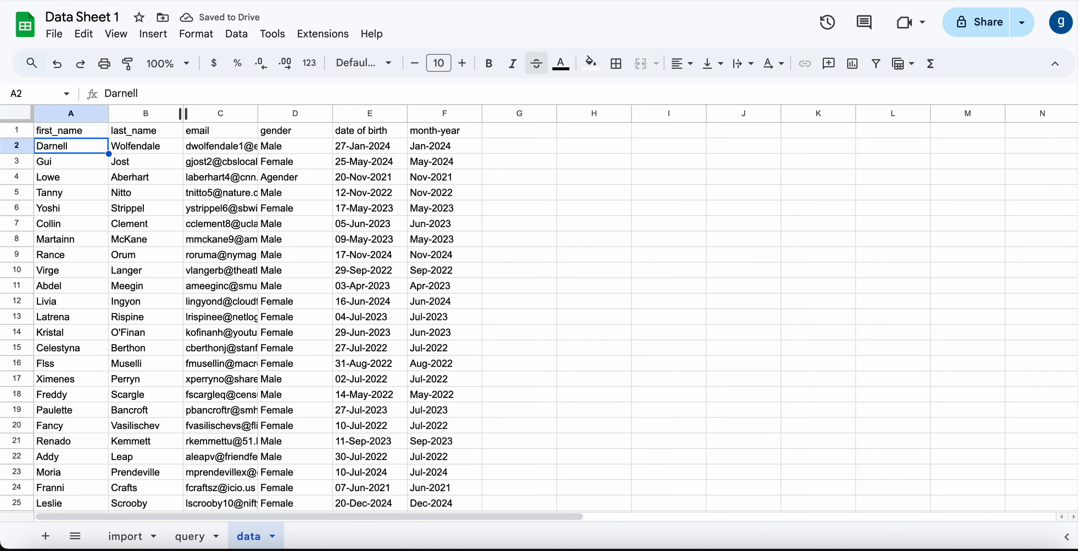
# - Enter the header "month-year" in H1 of the data sheet, leaving one empty column after the queried data
pyautogui.press('Right')
pyautogui.press('Right')
pyautogui.press('Right')
pyautogui.press('Right')
pyautogui.press('Right')
pyautogui.press('Right')
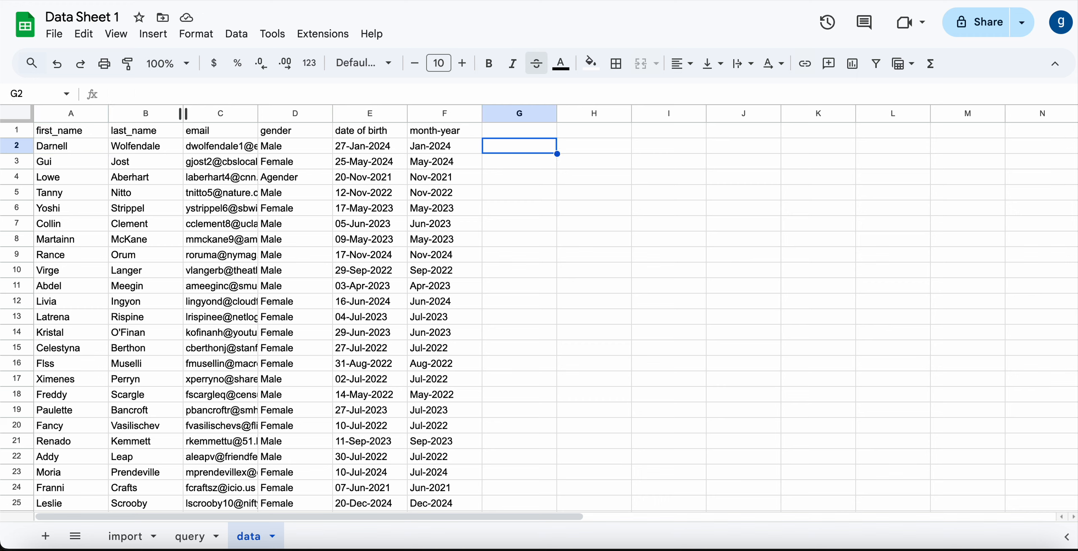
pyautogui.press('Right')
pyautogui.press('Left')
pyautogui.press('Left')
pyautogui.press('Up')
pyautogui.press('Right')
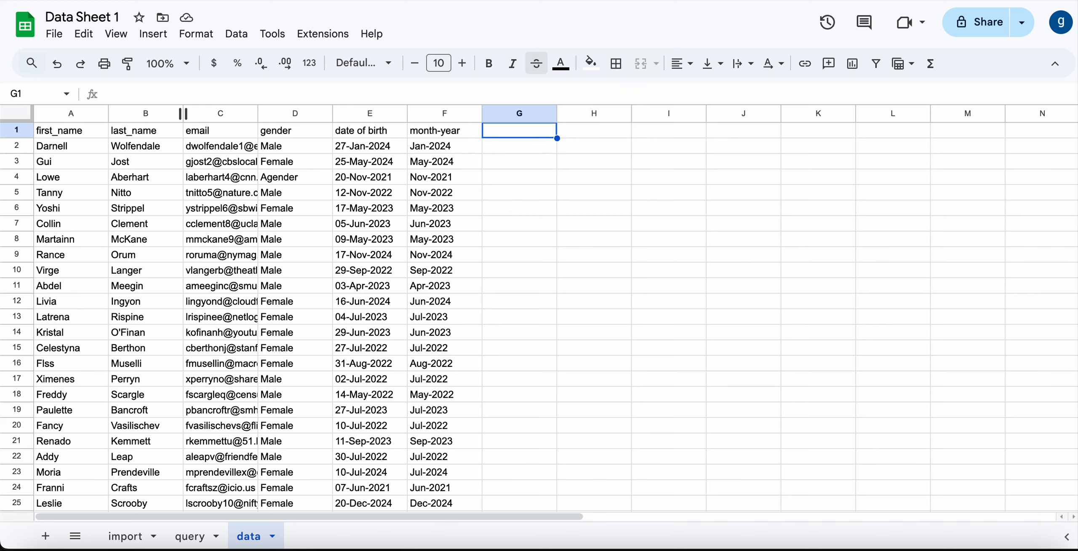
pyautogui.press('Right')
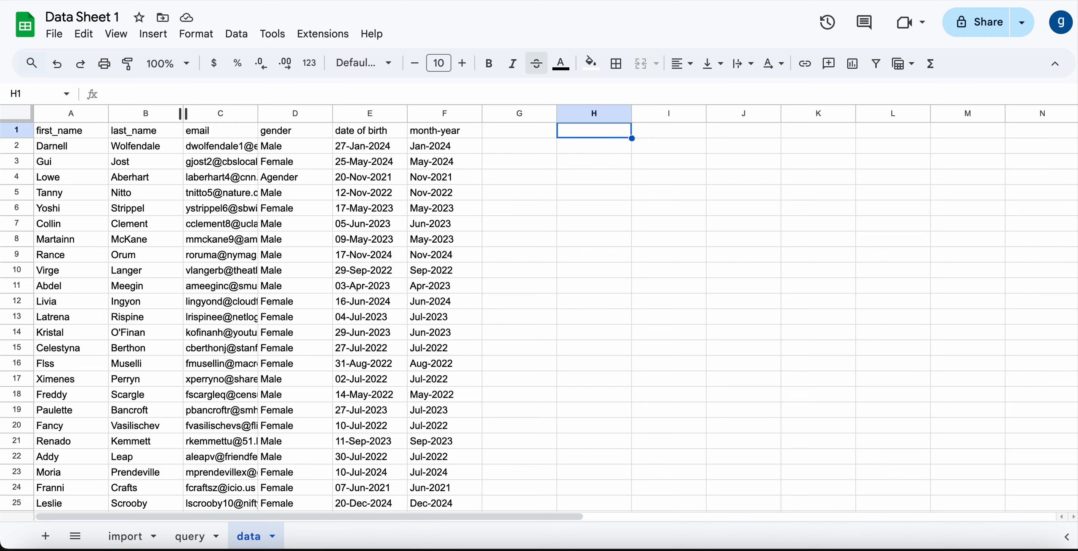
pyautogui.write('mon')
pyautogui.press('BackSpace')
pyautogui.press('BackSpace')
pyautogui.press('BackSpace')
pyautogui.write('mo')
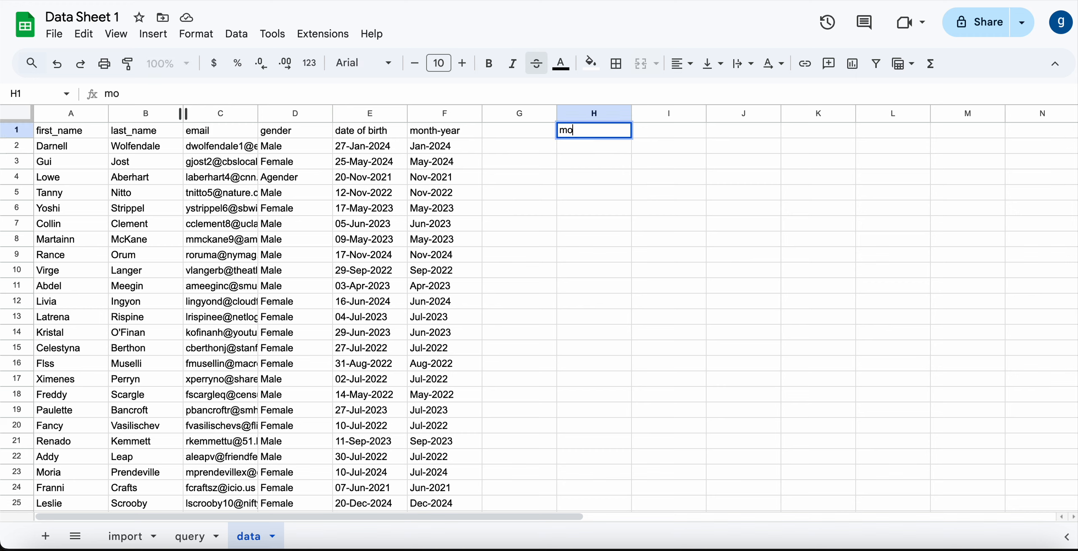
pyautogui.write('nth-year')
pyautogui.press('Return')
# - List the distinct month-year values in H2 with =UNIQUE(F2:F)
pyautogui.write('=')
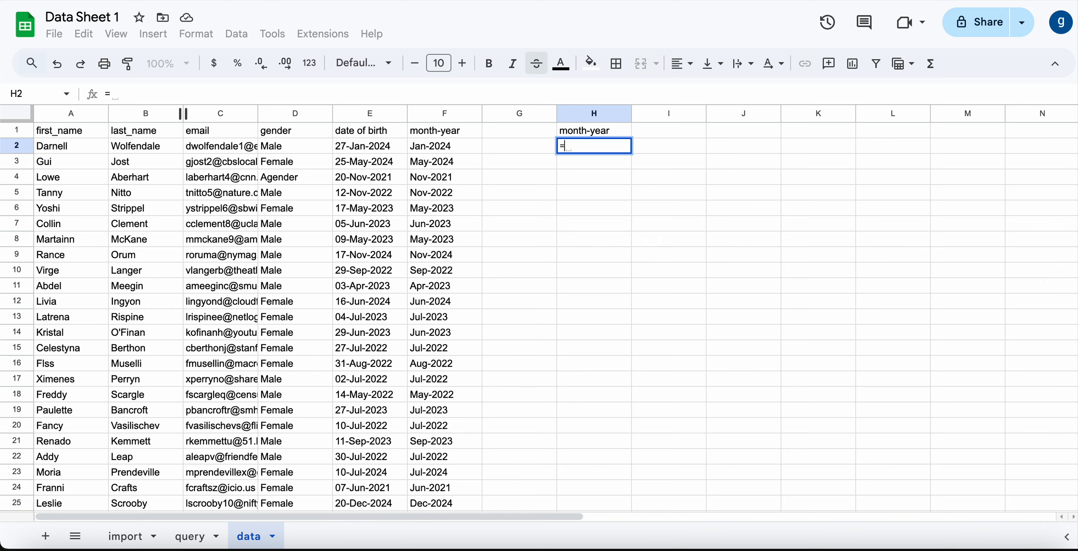
pyautogui.write('UNIQUE')
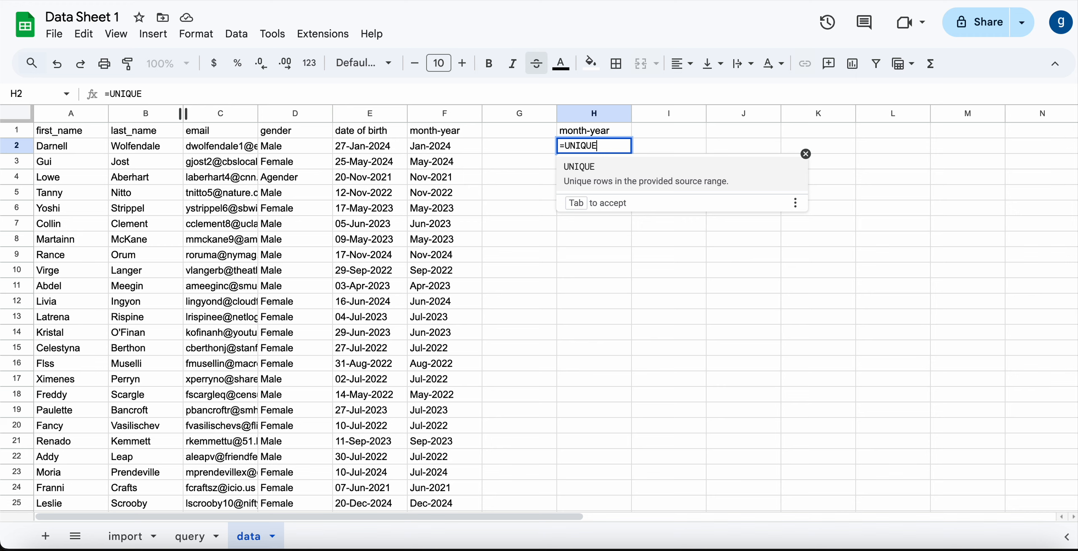
pyautogui.write('(F2:')
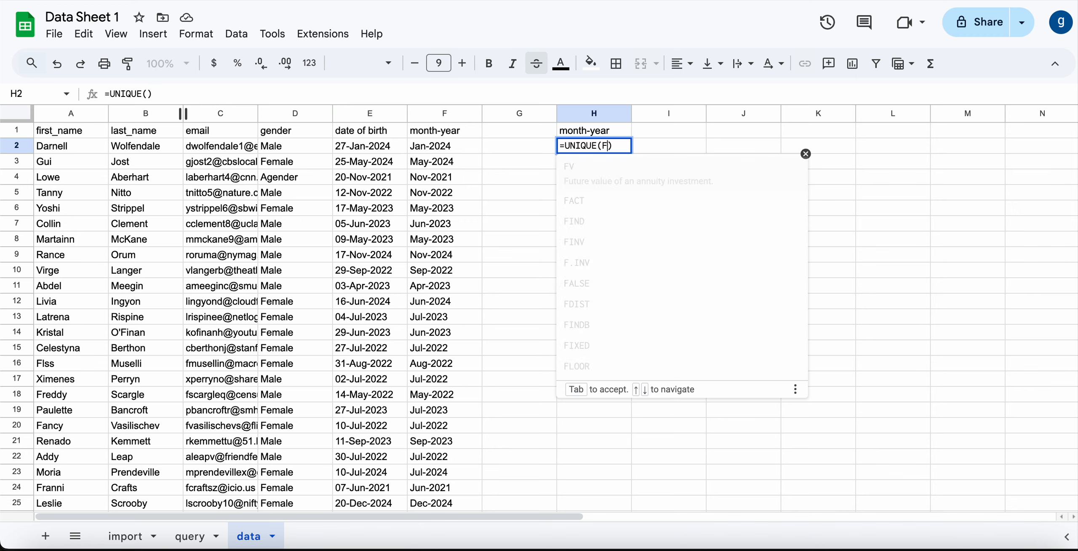
pyautogui.write('F')
pyautogui.press('Return')
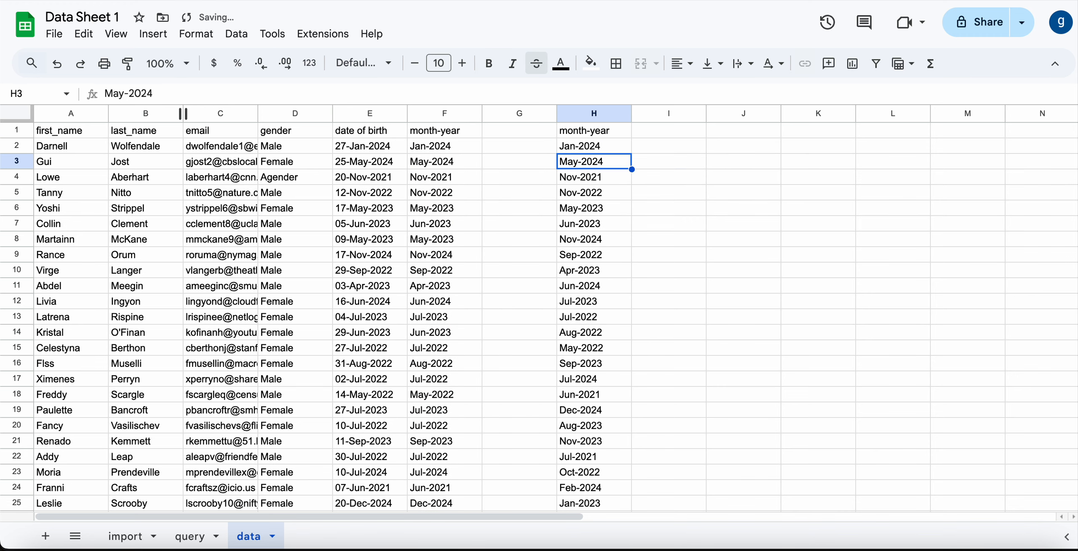
# - Examine the order of the first unique month-year values in column H
pyautogui.press('Up')
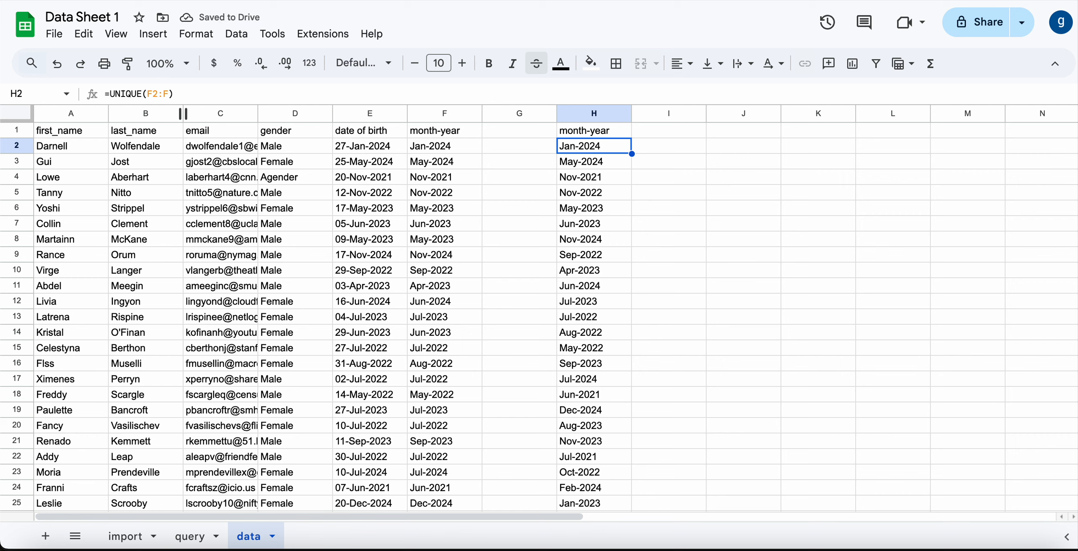
pyautogui.press('Down')
pyautogui.press('Down')
pyautogui.press('Down')
pyautogui.press('Down')
pyautogui.press('Down')
pyautogui.press('Up')
pyautogui.press('Up')
pyautogui.press('Up')
pyautogui.press('Up')
pyautogui.press('Up')
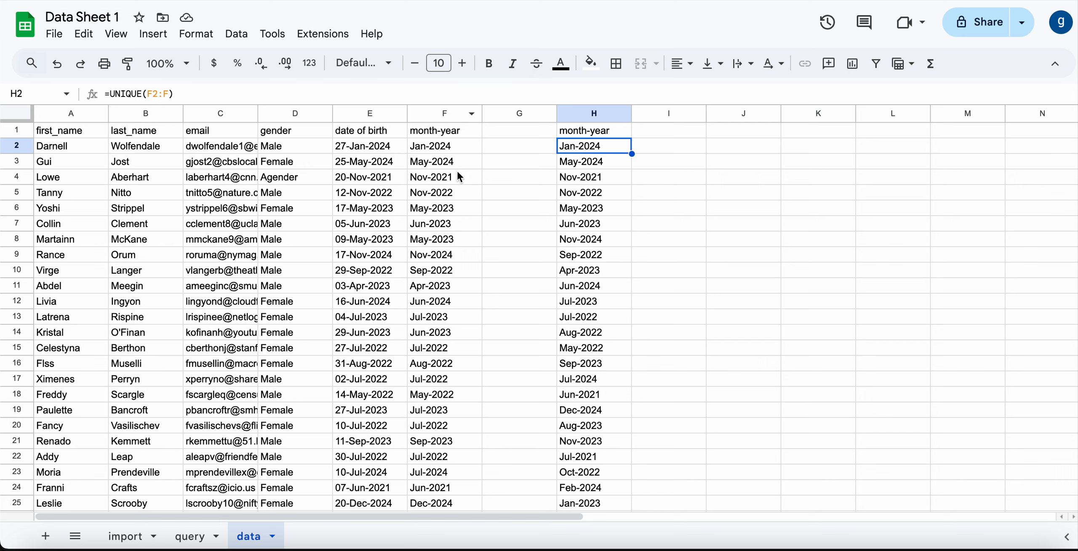
# - Change the text format in the month-year formula in P2 of the query sheet to "YYYY-MMM"
pyautogui.click(196, 536)
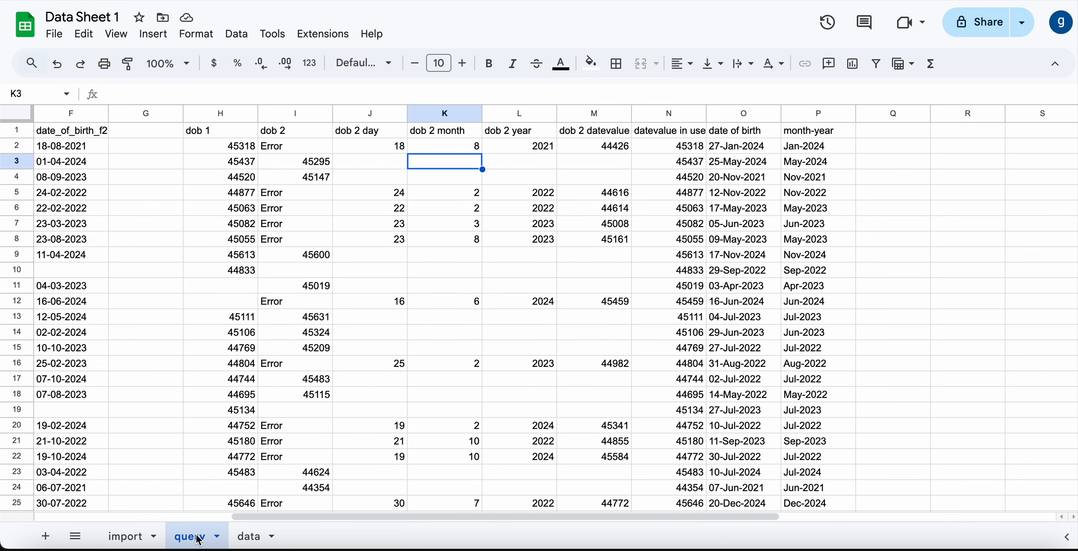
pyautogui.click(814, 146)
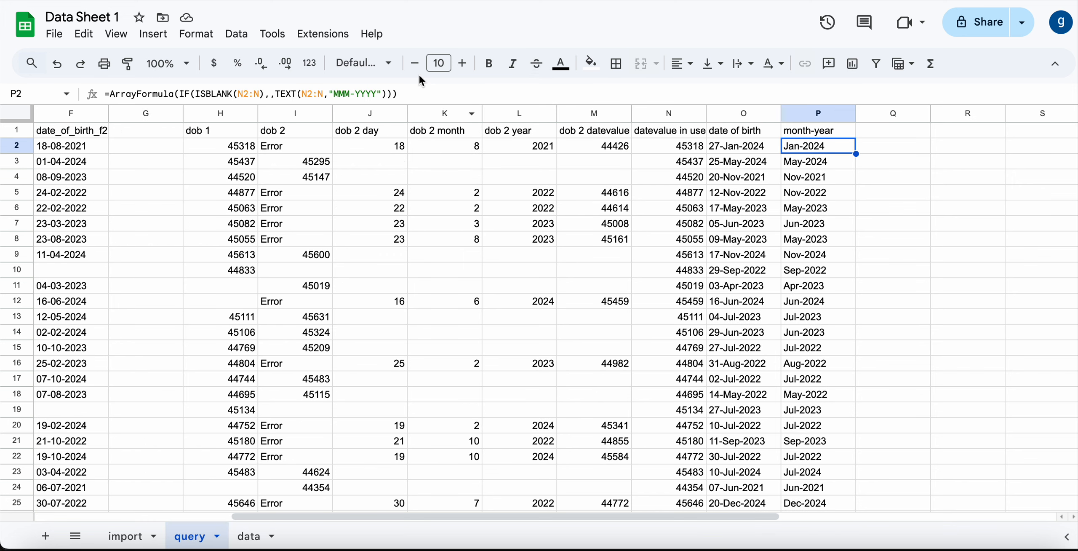
pyautogui.click(365, 93)
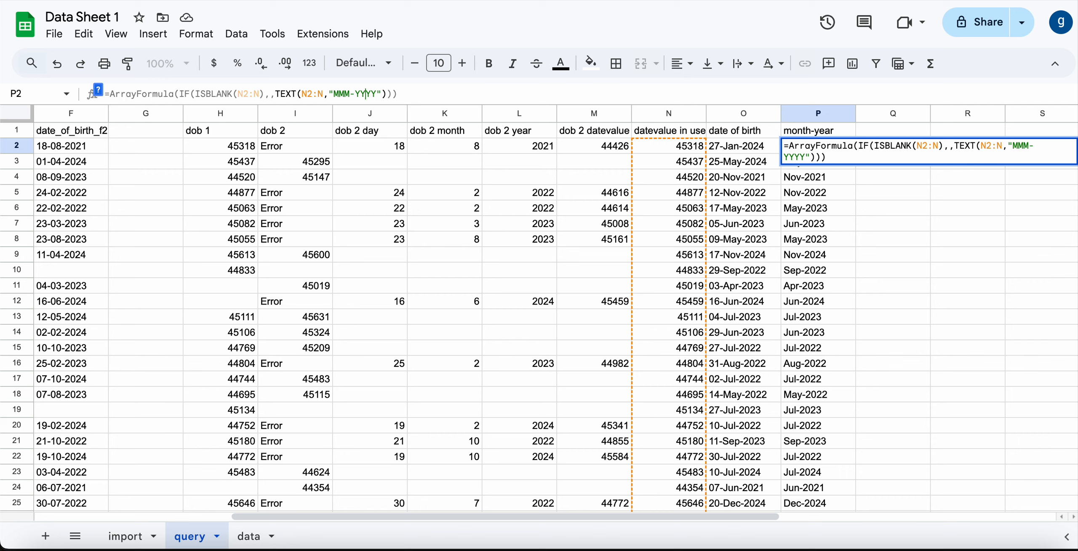
pyautogui.press('BackSpace')
pyautogui.press('BackSpace')
pyautogui.press('BackSpace')
pyautogui.press('BackSpace')
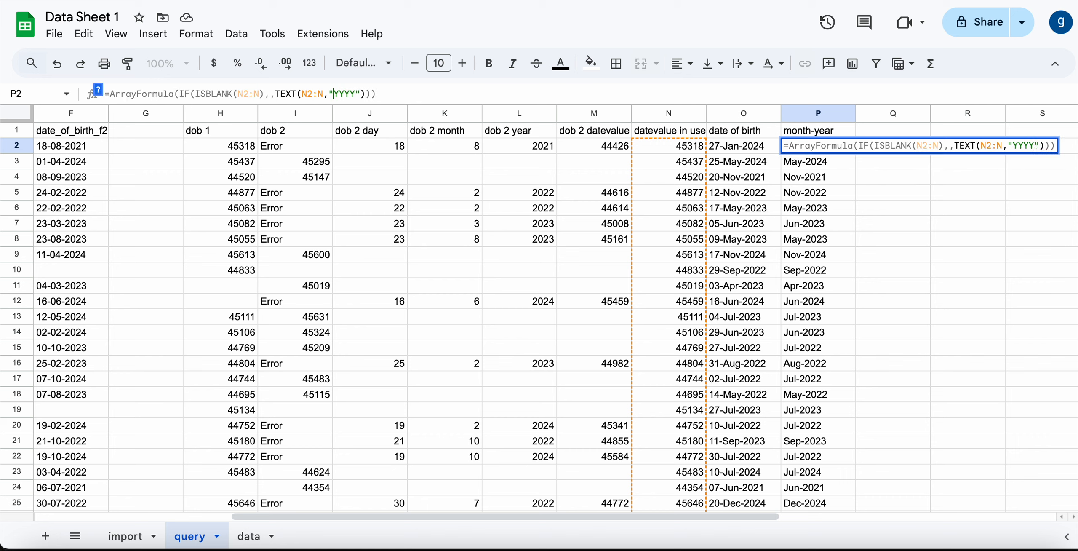
pyautogui.write('-MMM')
pyautogui.press('Return')
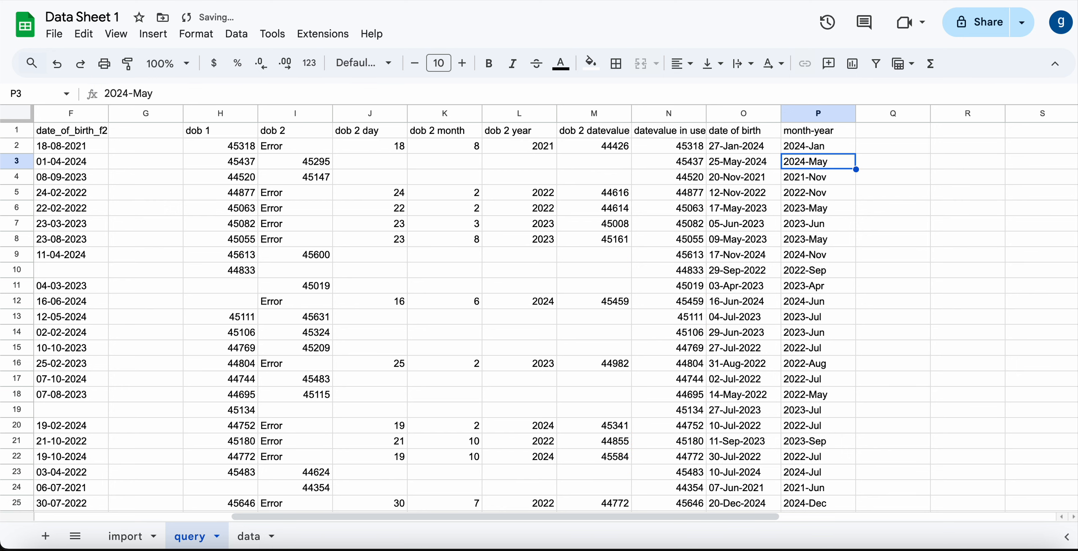
# - On the data sheet, change the H2 formula to =UNIQUE(QUERY(F2:F,"SELECT F ORDER BY F")) to sort the unique month-year values
pyautogui.click(251, 536)
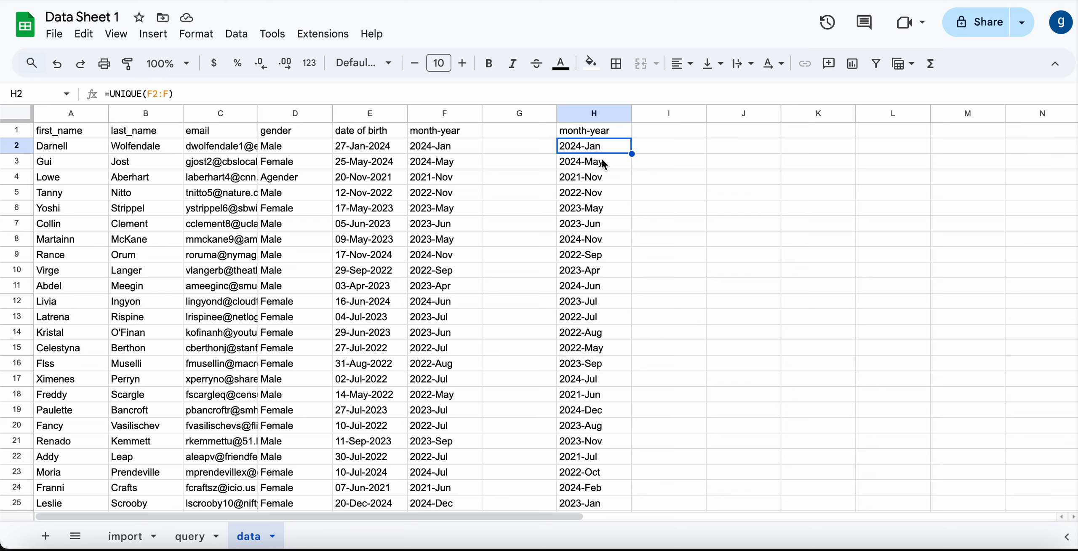
pyautogui.click(337, 91)
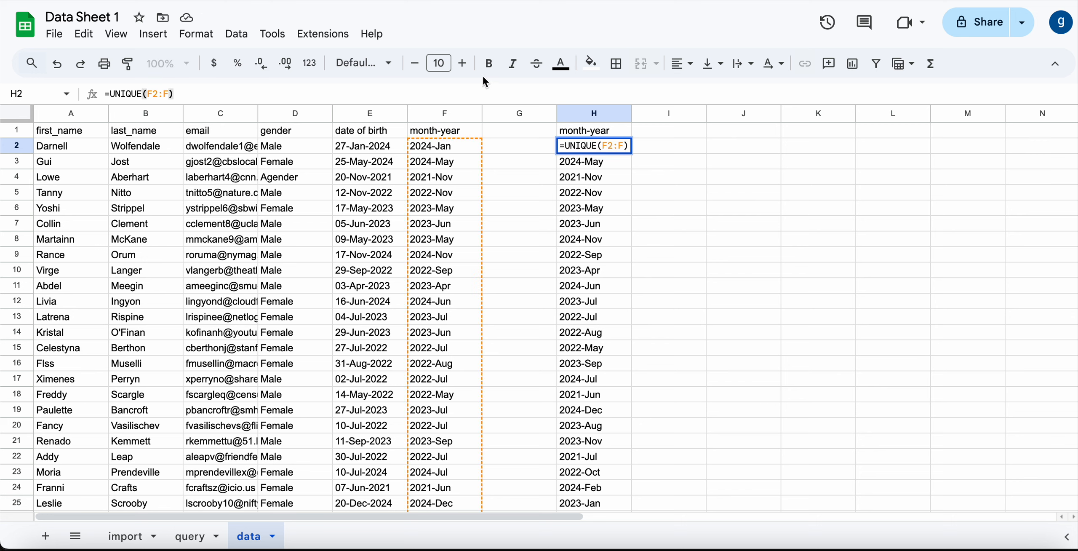
pyautogui.press('Left')
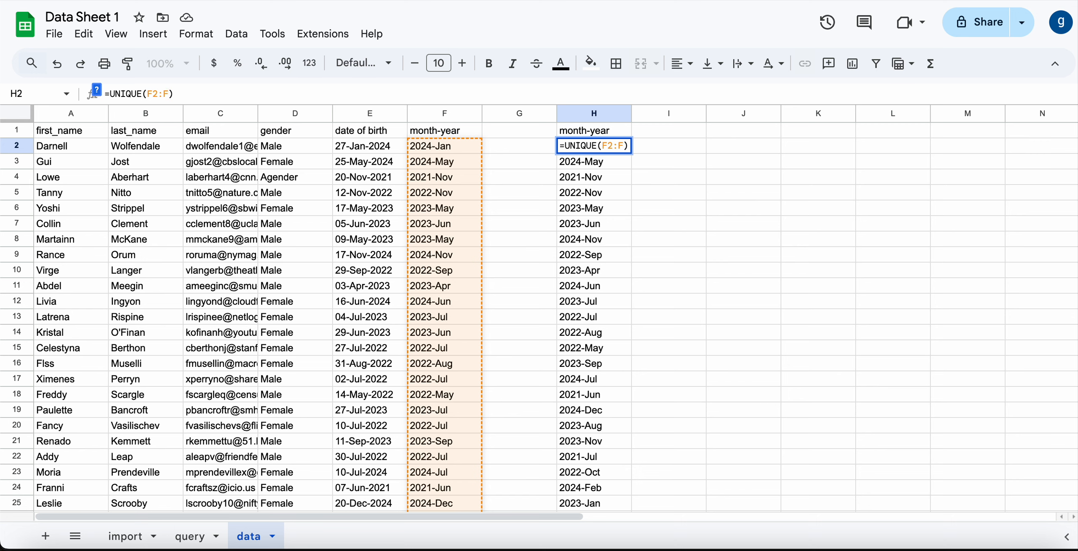
pyautogui.press('BackSpace')
pyautogui.press('BackSpace')
pyautogui.press('BackSpace')
pyautogui.press('BackSpace')
pyautogui.write('QUERY')
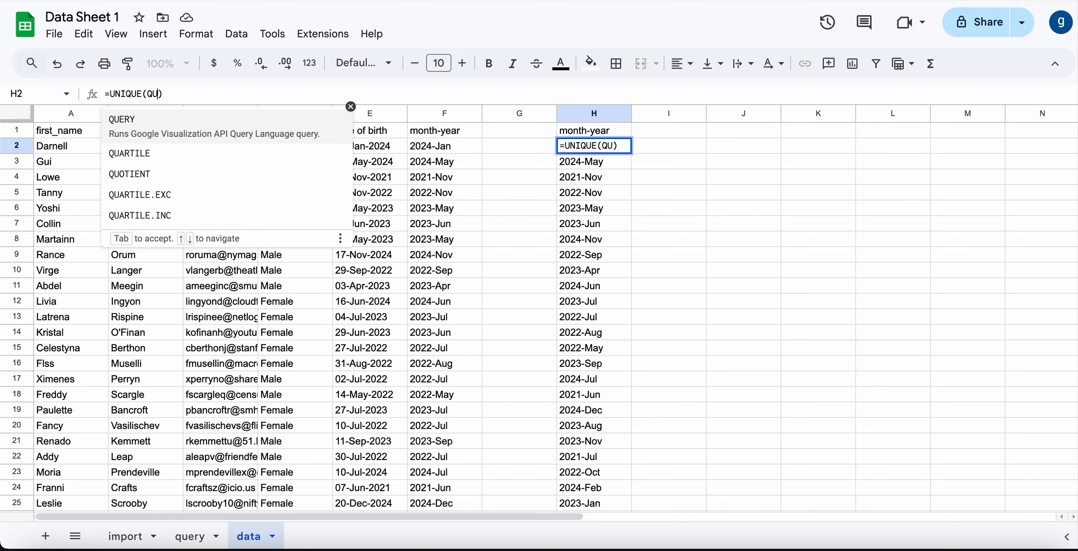
pyautogui.write('(')
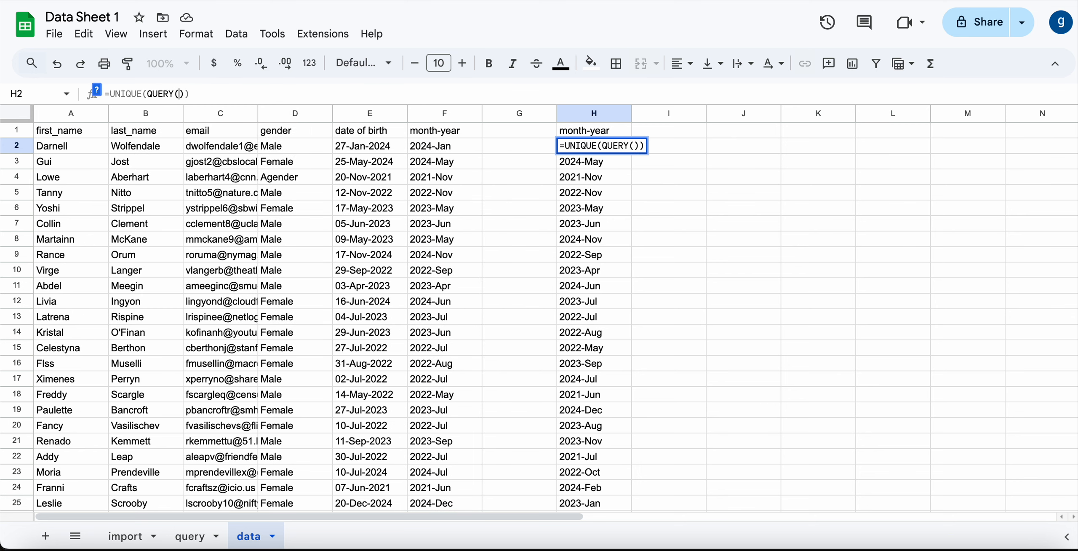
pyautogui.write('F2:F,')
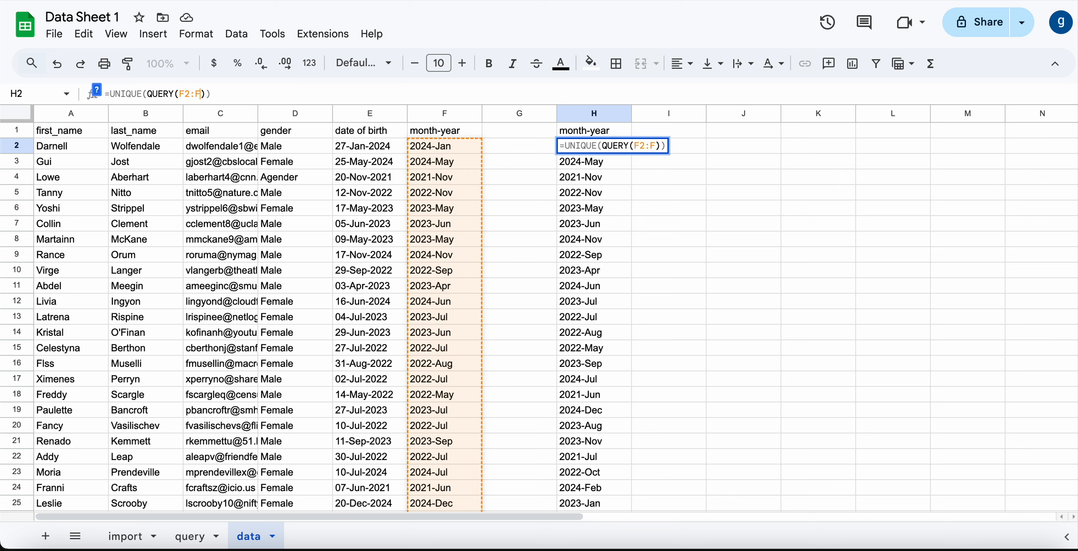
pyautogui.write('"SELECT ')
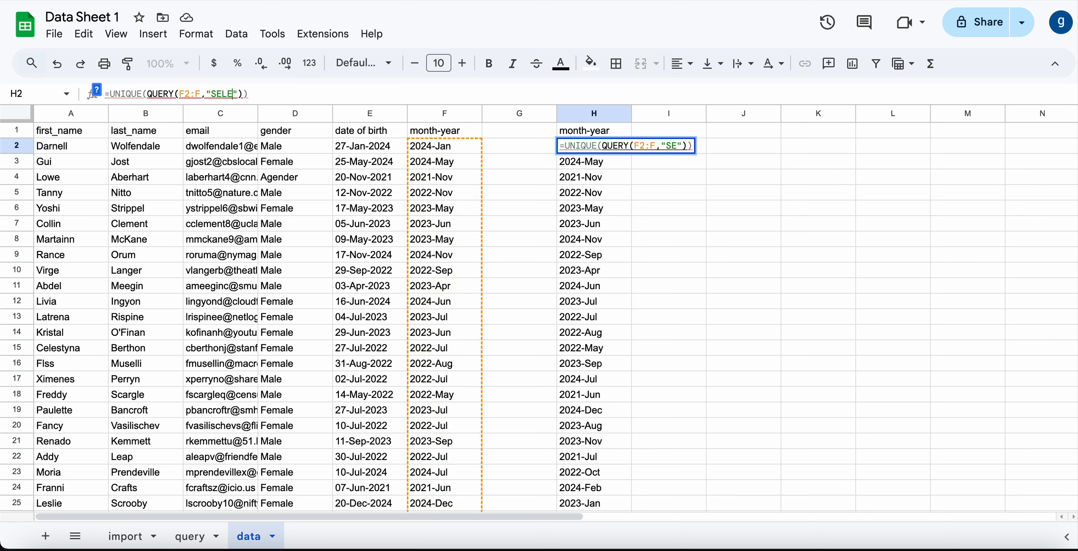
pyautogui.write('F ')
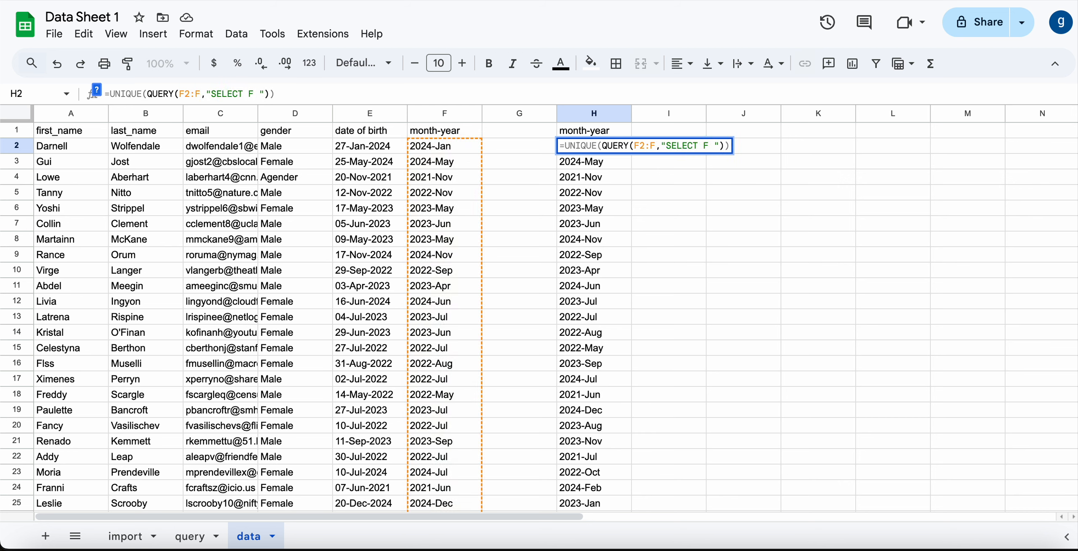
pyautogui.write('ORDER BY')
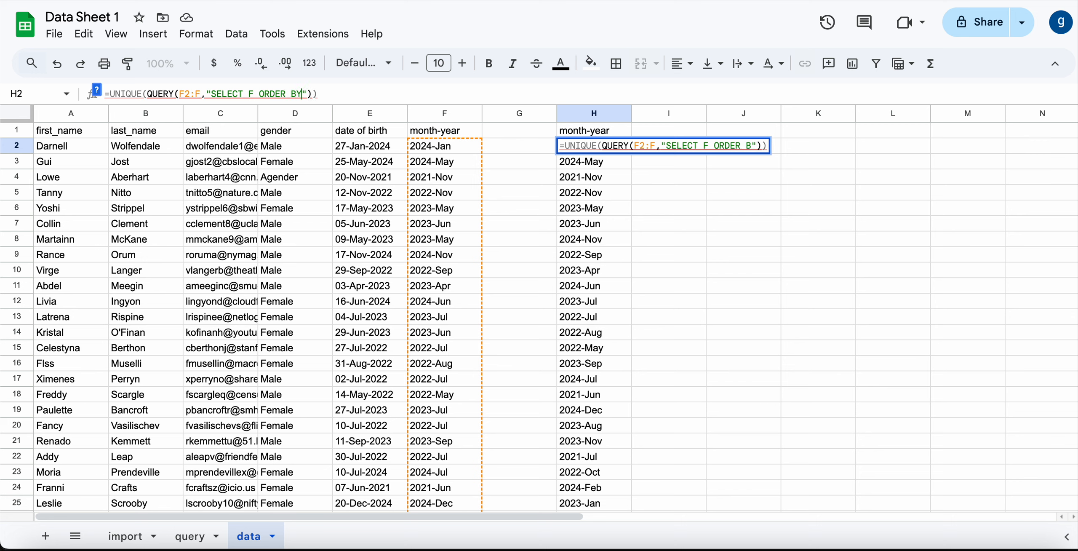
pyautogui.write(' F')
pyautogui.press('Return')
pyautogui.press('Up')
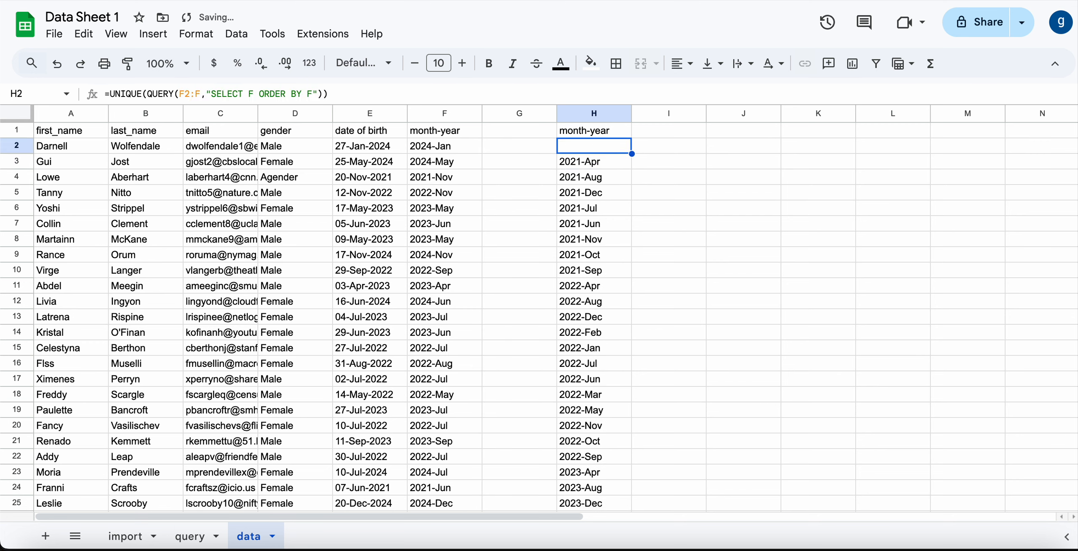
# - Exclude blank values from the sorted list by adding WHERE F IS NOT NULL before ORDER BY in the H2 query
pyautogui.click(322, 93)
pyautogui.press('Left')
pyautogui.press('Left')
pyautogui.press('Left')
pyautogui.press('Left')
pyautogui.press('Left')
pyautogui.press('Left')
pyautogui.press('Left')
pyautogui.press('Left')
pyautogui.press('Left')
pyautogui.press('Left')
pyautogui.press('Left')
pyautogui.press('Left')
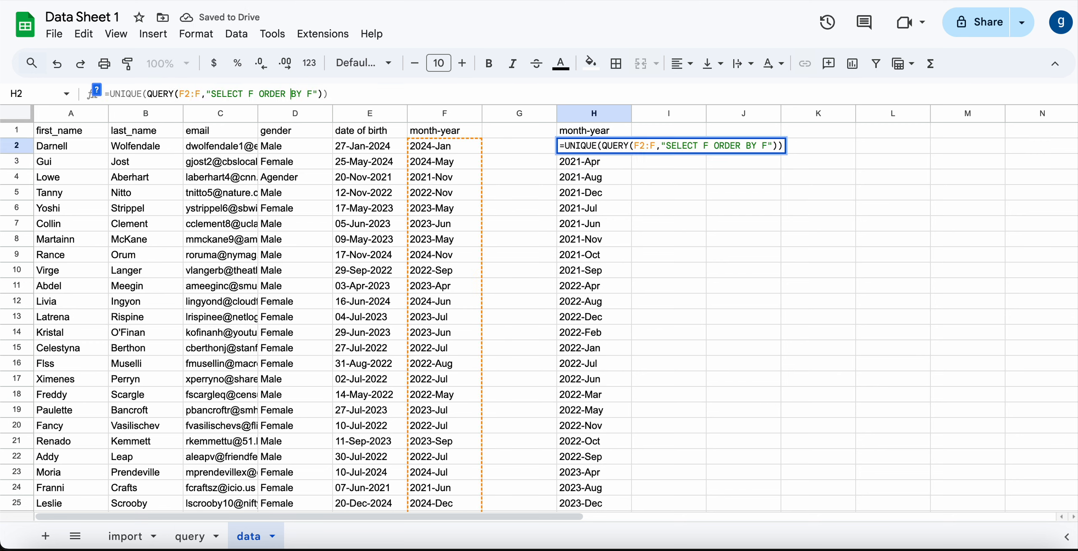
pyautogui.write('WHERE F I')
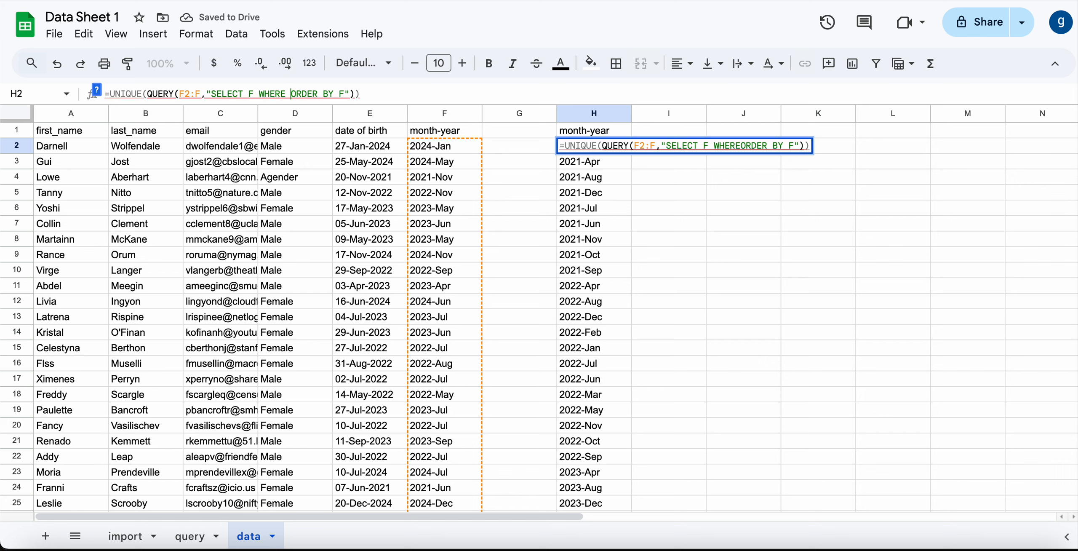
pyautogui.write('S NOT NULL')
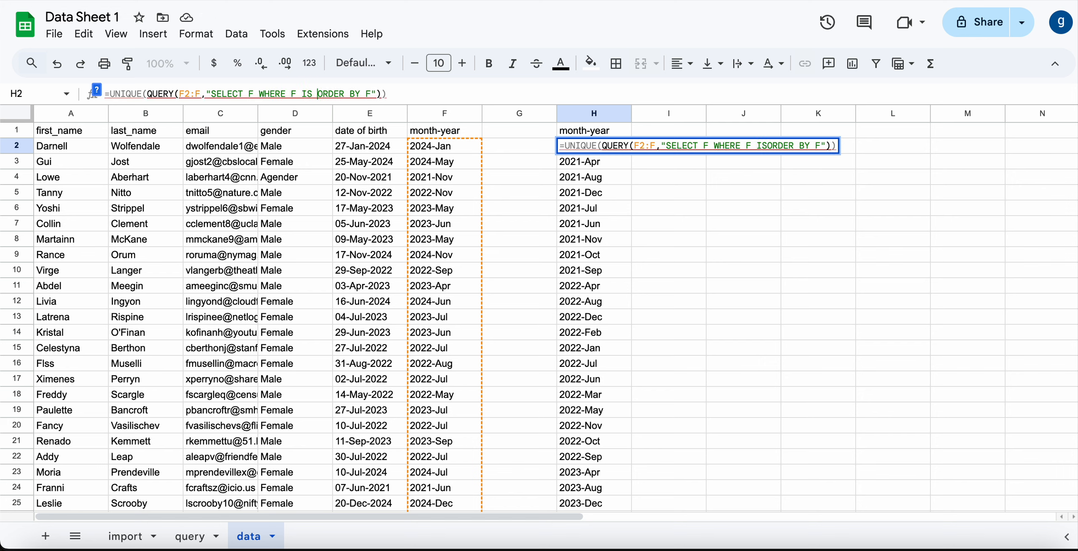
pyautogui.press('Return')
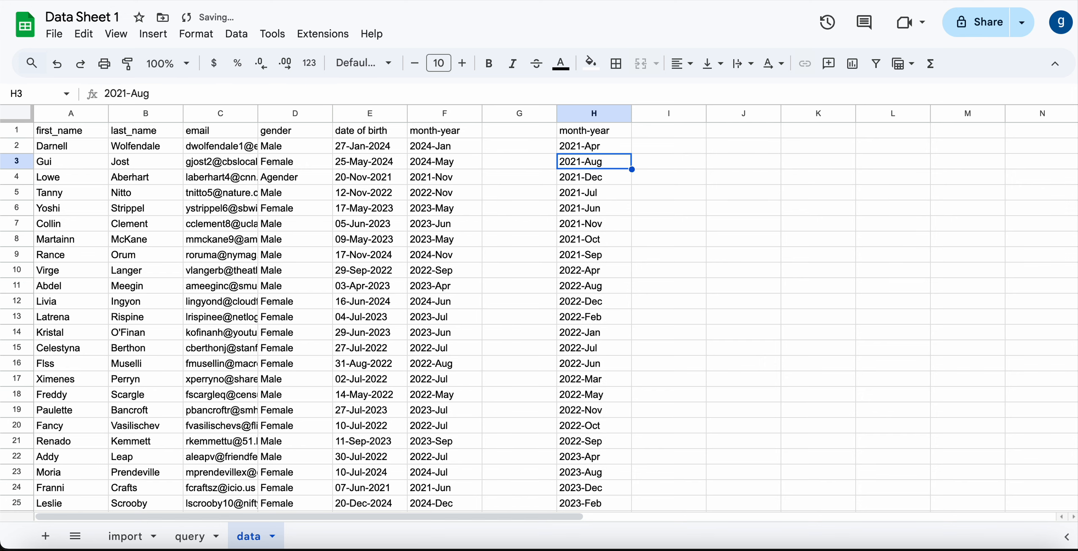
pyautogui.press('Up')
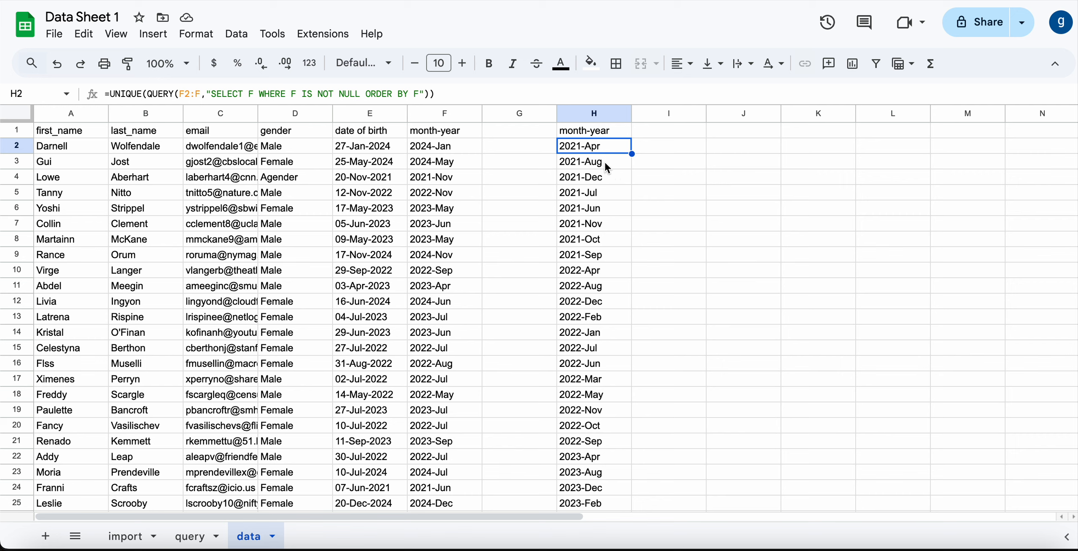
# - Make the sort direction explicit by adding ASC after ORDER BY F in the H2 query
pyautogui.click(447, 93)
pyautogui.press('Left')
pyautogui.press('Left')
pyautogui.press('Left')
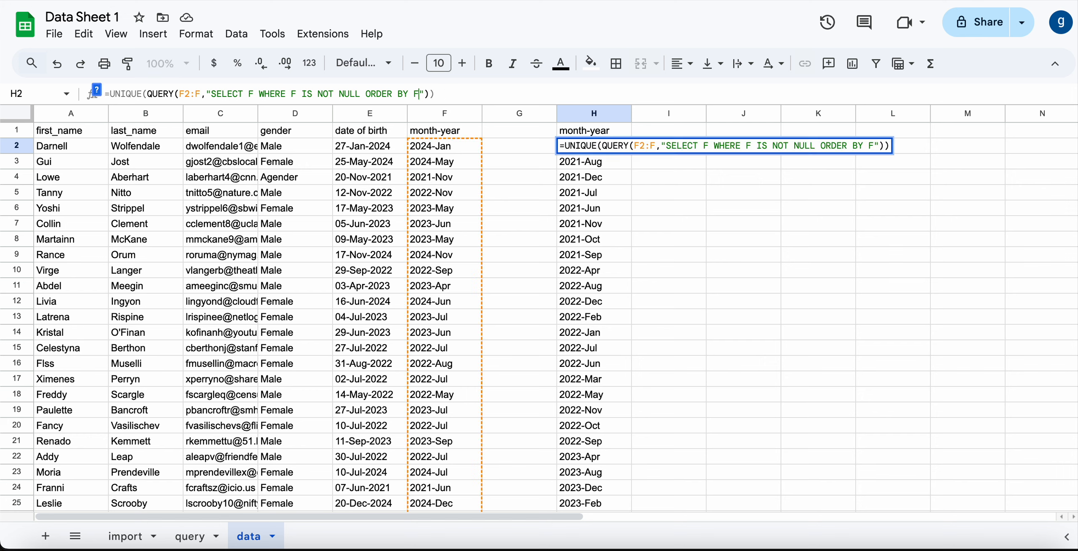
pyautogui.write('ASC')
pyautogui.press('Return')
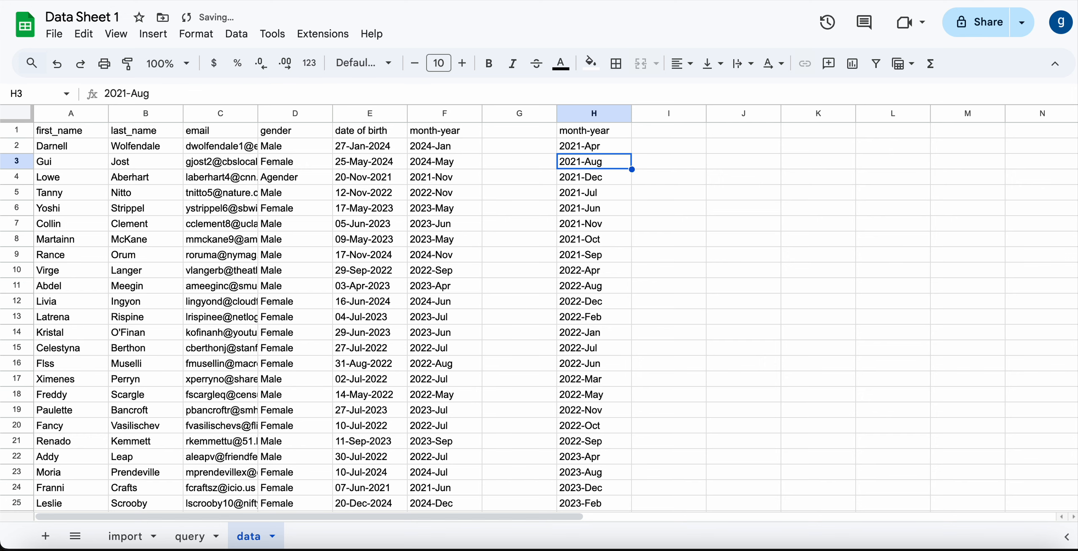
pyautogui.press('Up')
# - Reverse the unique month-year list by replacing ASC with DESC in the H2 query
pyautogui.click(451, 93)
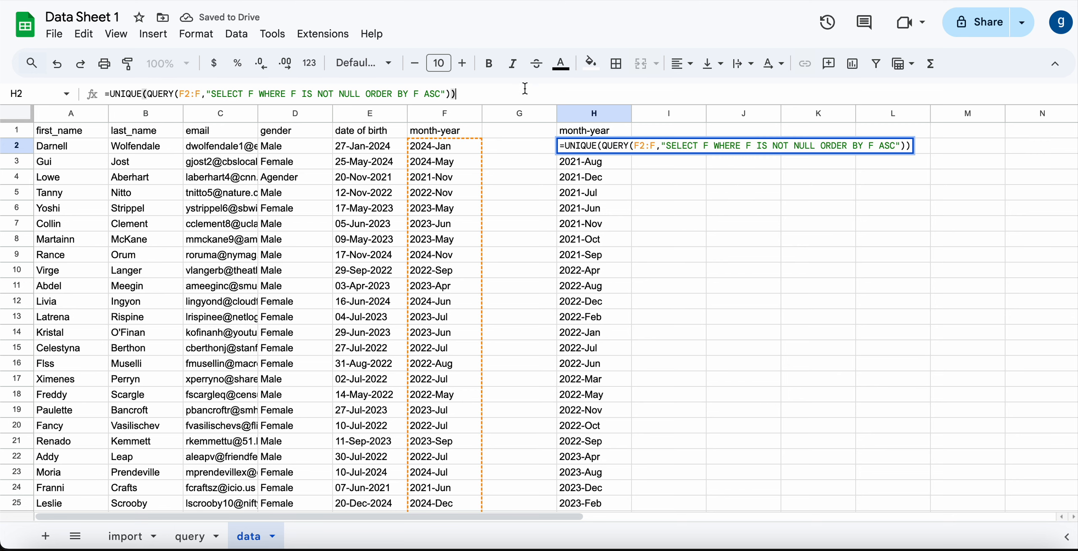
pyautogui.doubleClick(433, 94)
pyautogui.write('DESC')
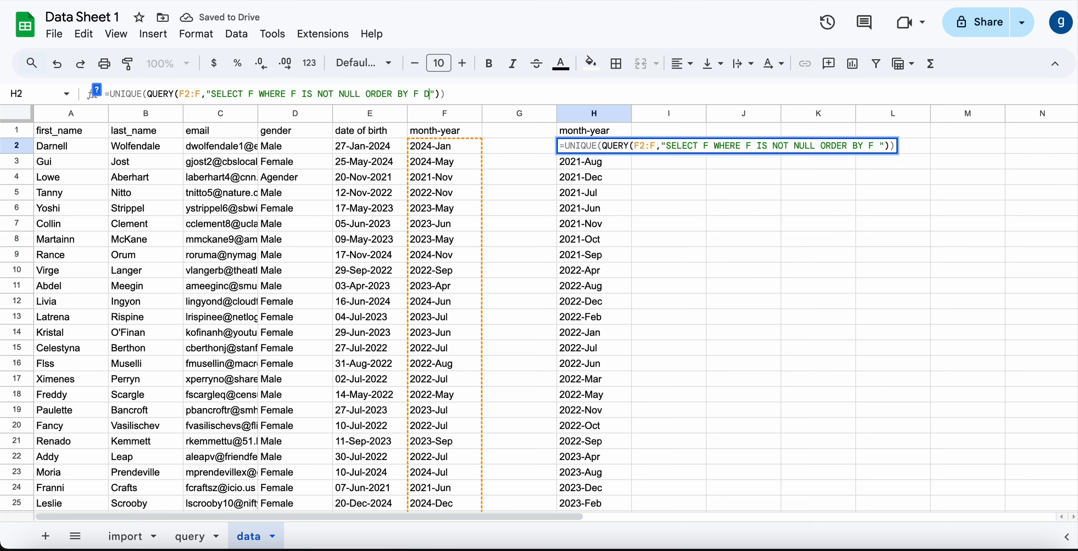
pyautogui.press('Return')
pyautogui.press('Up')
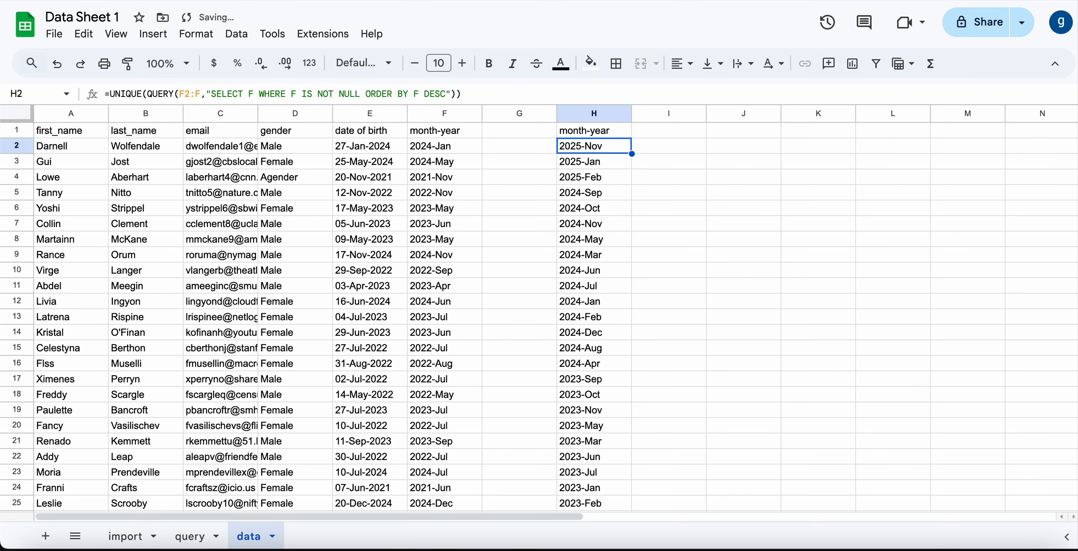
# - Return the unique month-year list to ascending order by replacing DESC with ASC in the H2 query
pyautogui.click(475, 90)
pyautogui.press('Left')
pyautogui.press('Left')
pyautogui.press('Left')
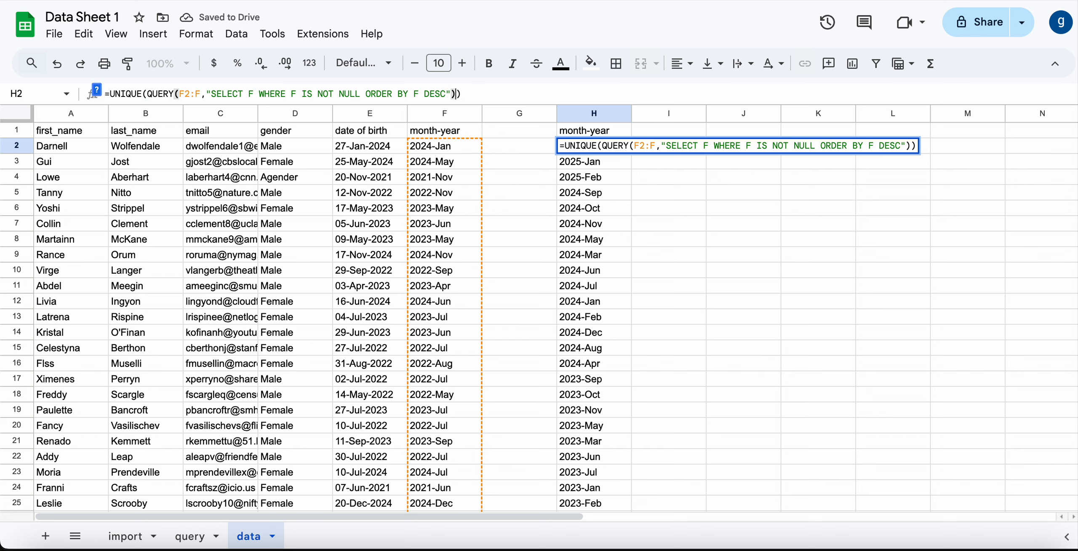
pyautogui.press('BackSpace')
pyautogui.press('BackSpace')
pyautogui.press('BackSpace')
pyautogui.press('BackSpace')
pyautogui.write('ASC')
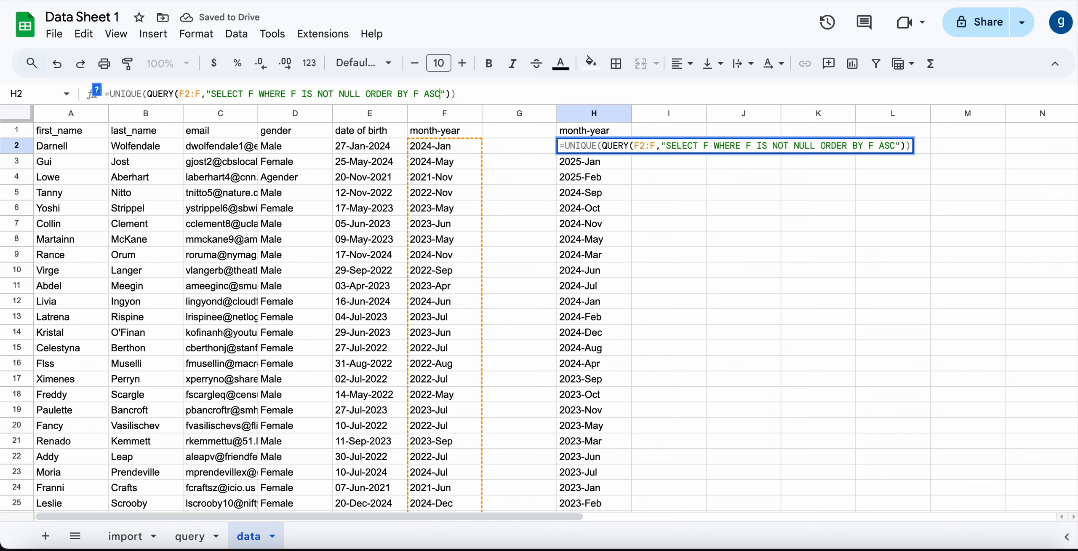
pyautogui.press('Return')
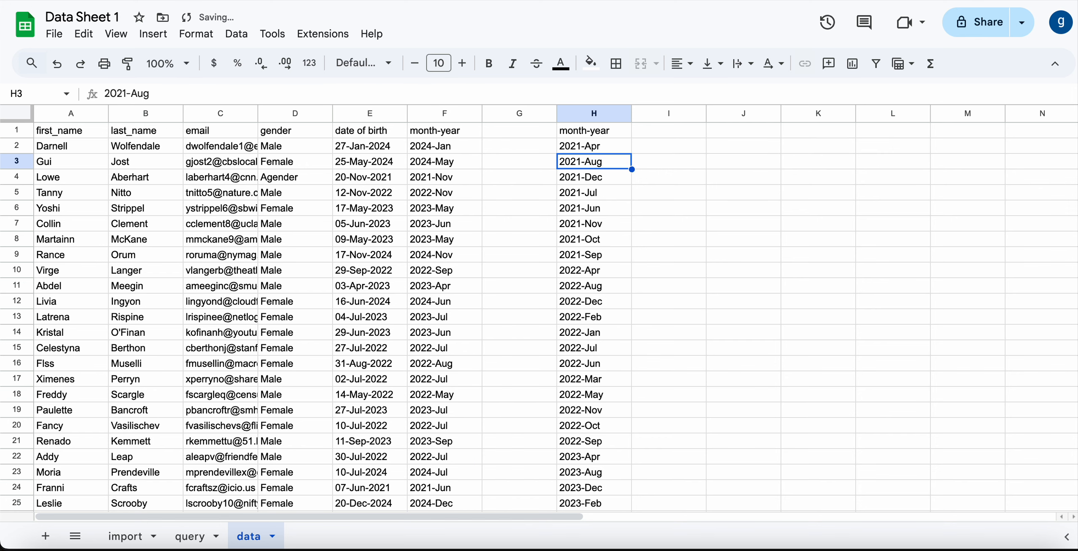
# - Enter the header "count" in I1, beside the month-year header of the unique list
pyautogui.press('Right')
pyautogui.press('Up')
pyautogui.press('Up')
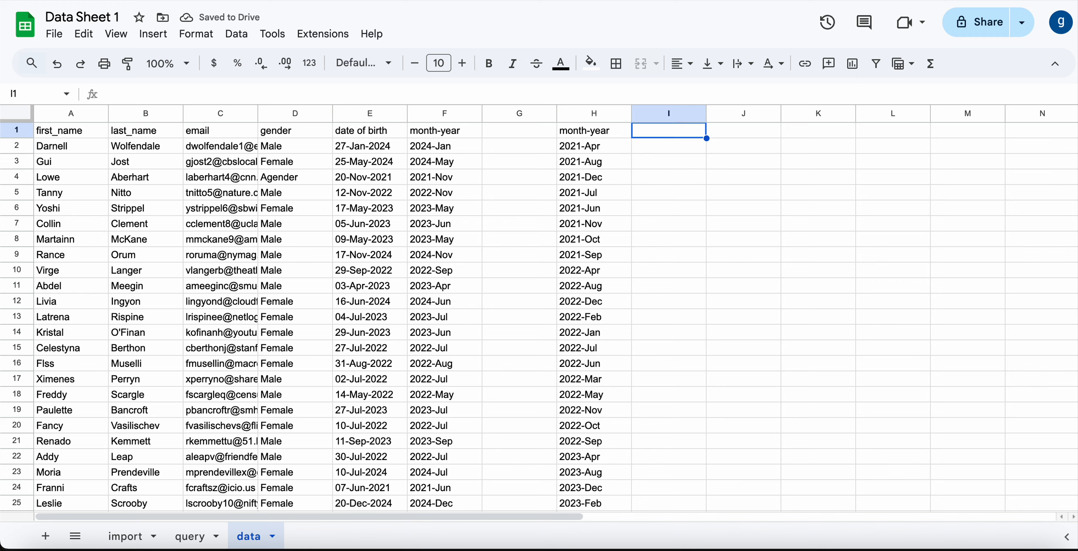
pyautogui.write('count')
pyautogui.press('Return')
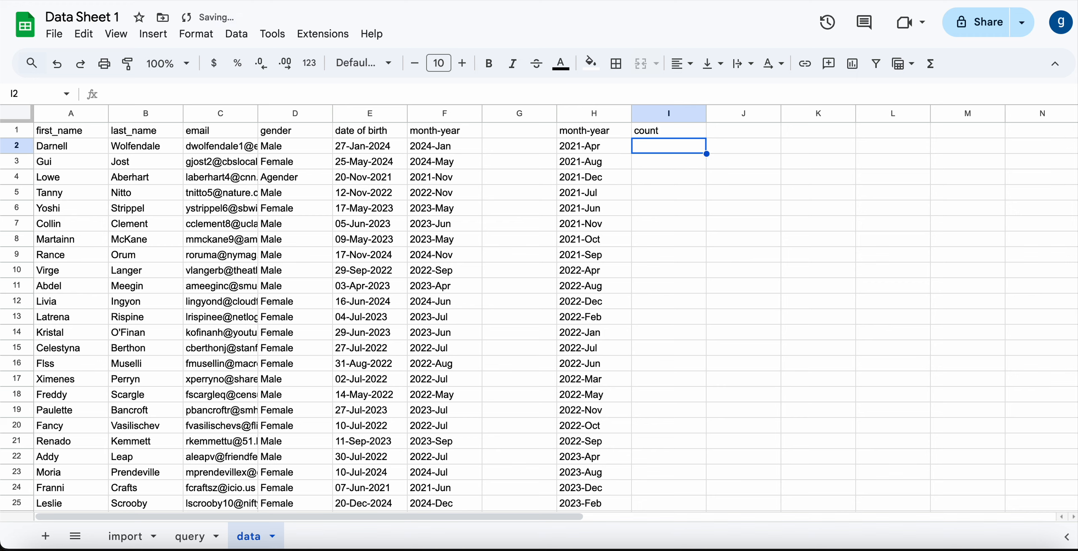
# - Count the records for each unique month-year with =ArrayFormula(IF(ISBLANK(H2:H),,COUNTIF(F2:F,H2:H))) in I2
pyautogui.write('=IF(')
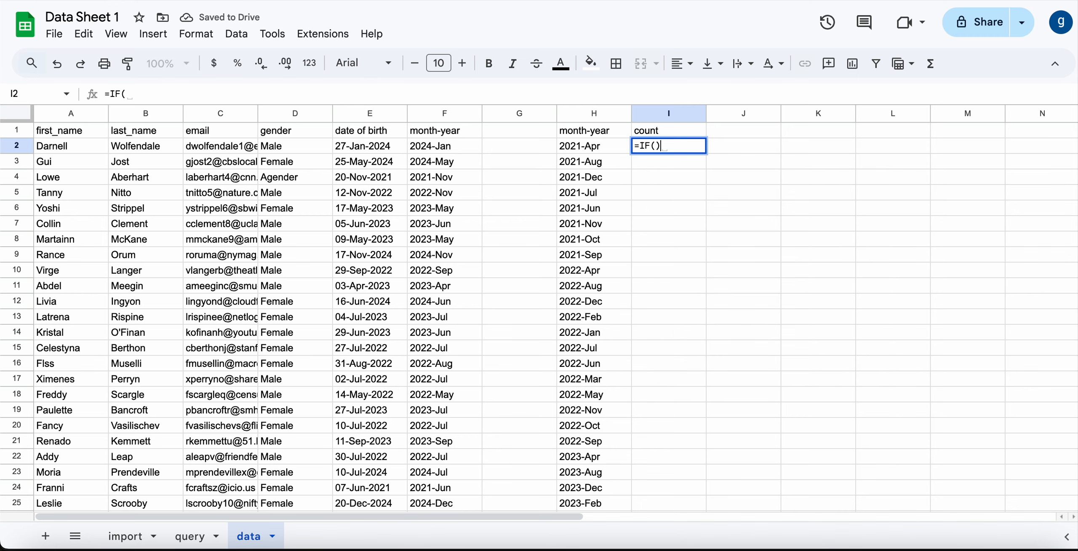
pyautogui.write('ISBL')
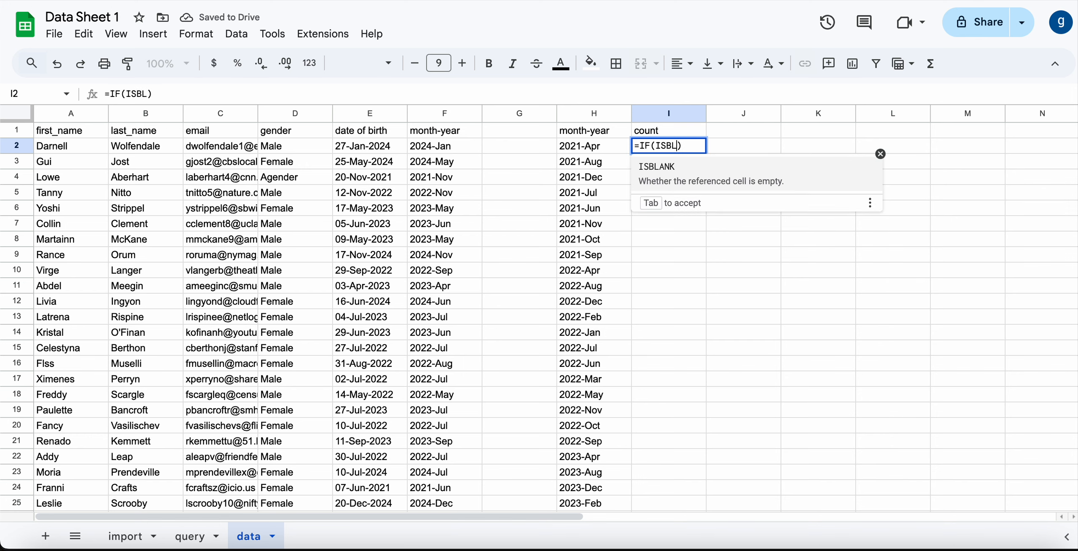
pyautogui.press('Tab')
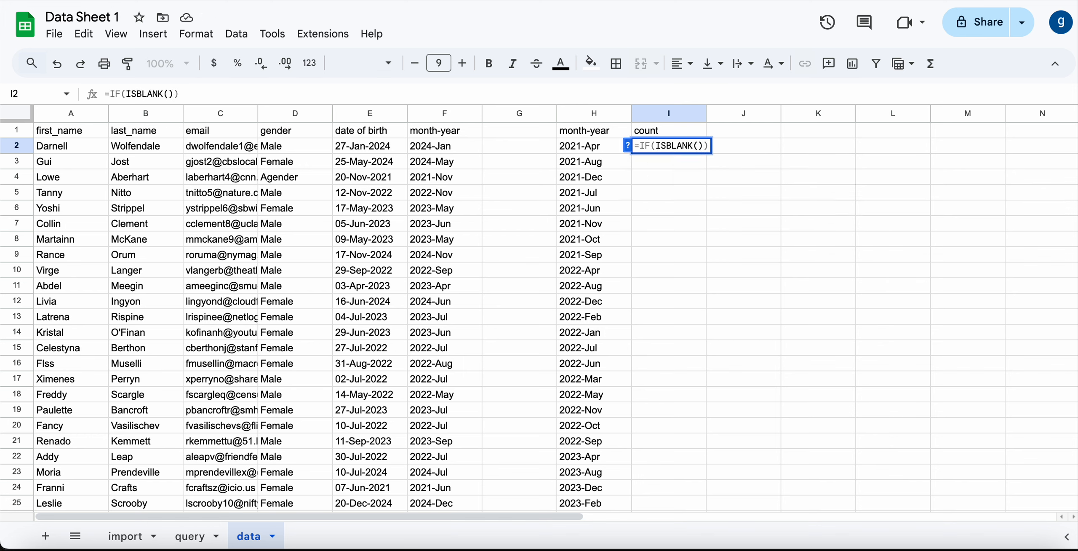
pyautogui.write('H2:H)')
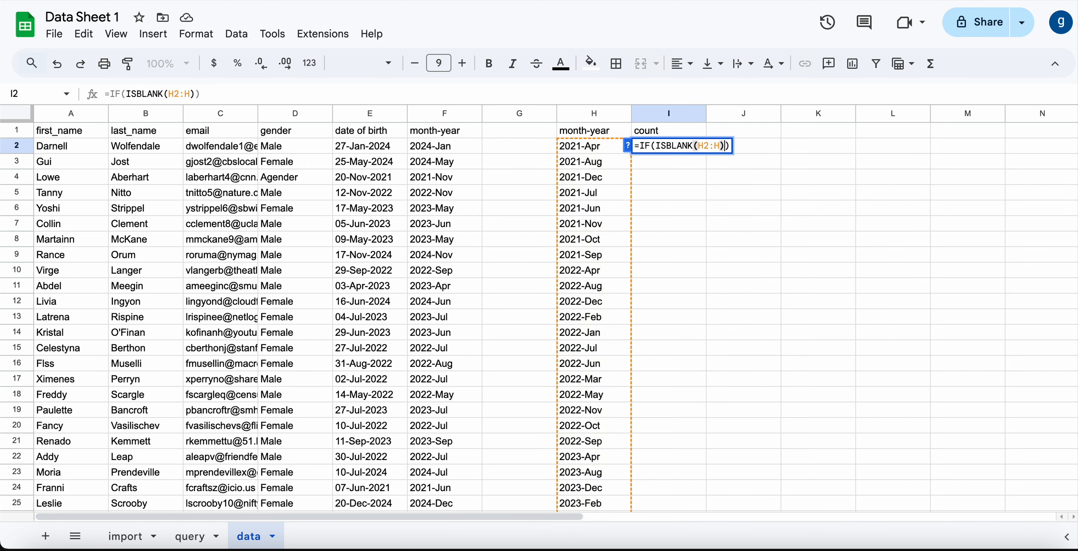
pyautogui.write(',,COUNT')
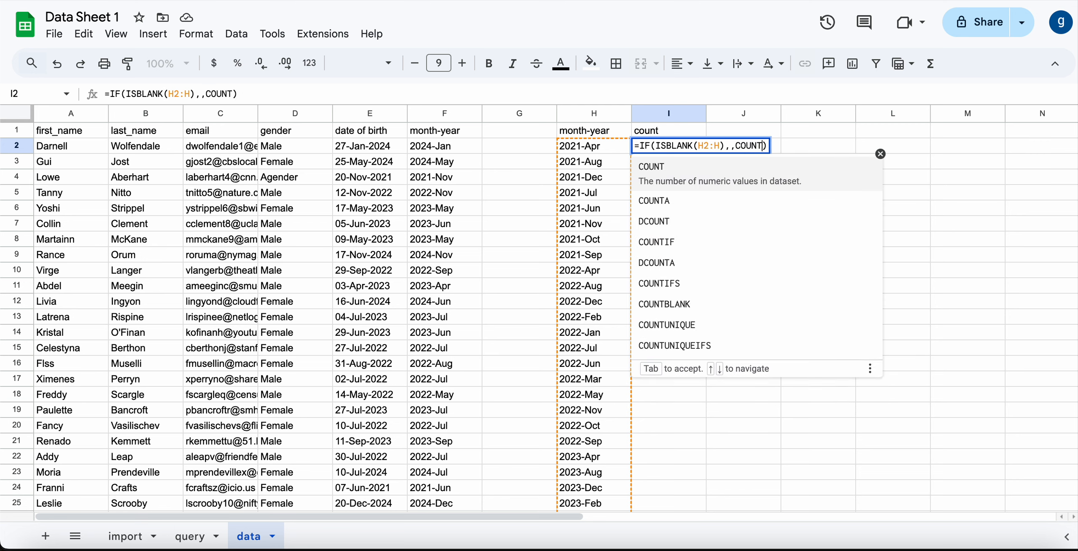
pyautogui.write('IF(')
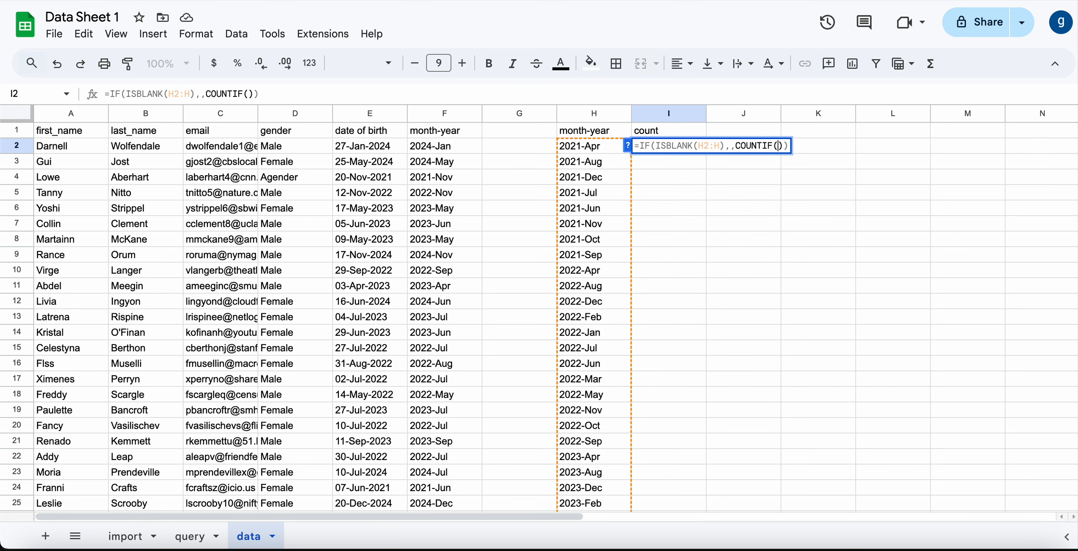
pyautogui.write('F2:F')
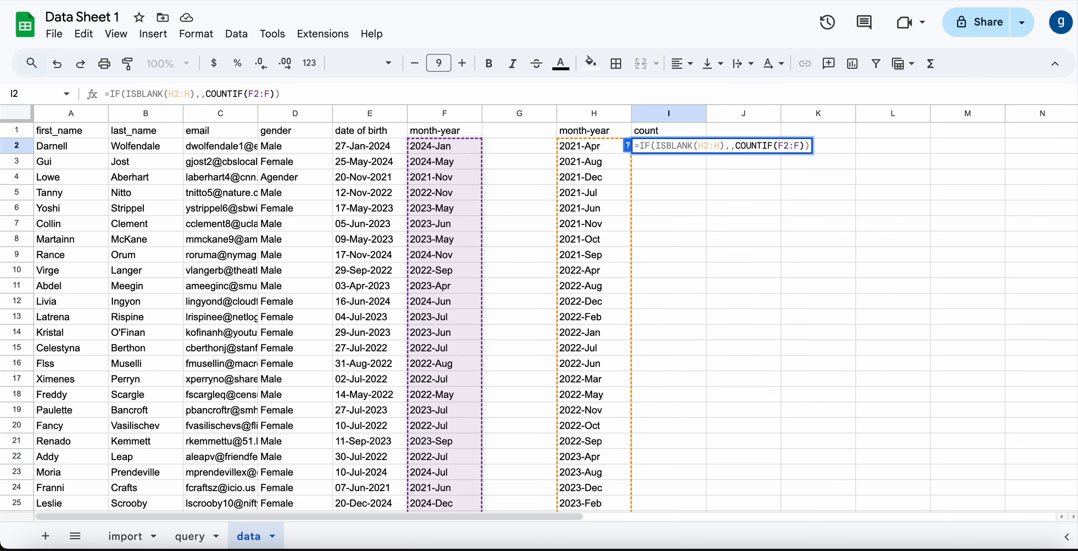
pyautogui.write(',H2:H')
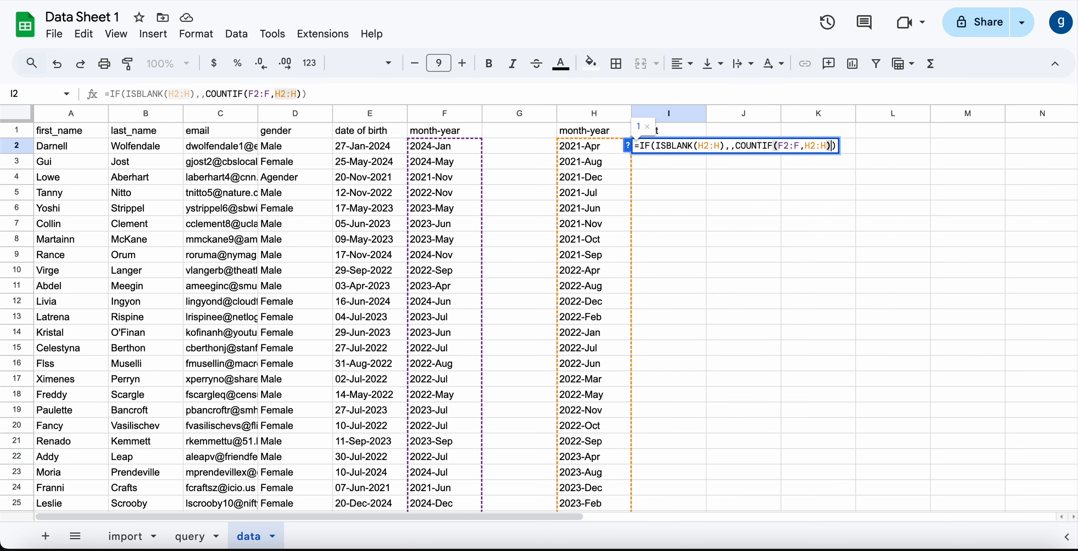
pyautogui.press('Return')
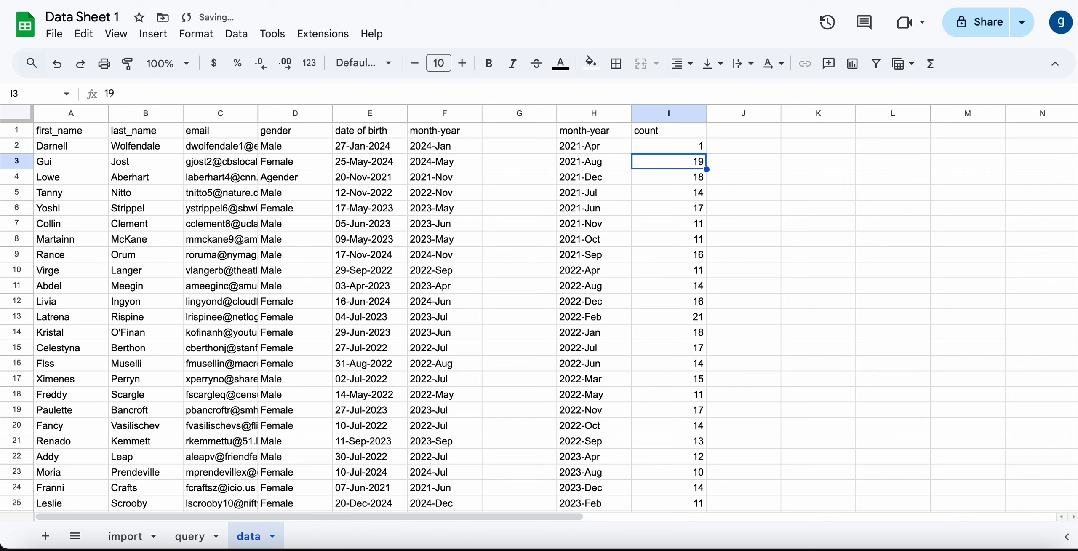
pyautogui.press('Up')
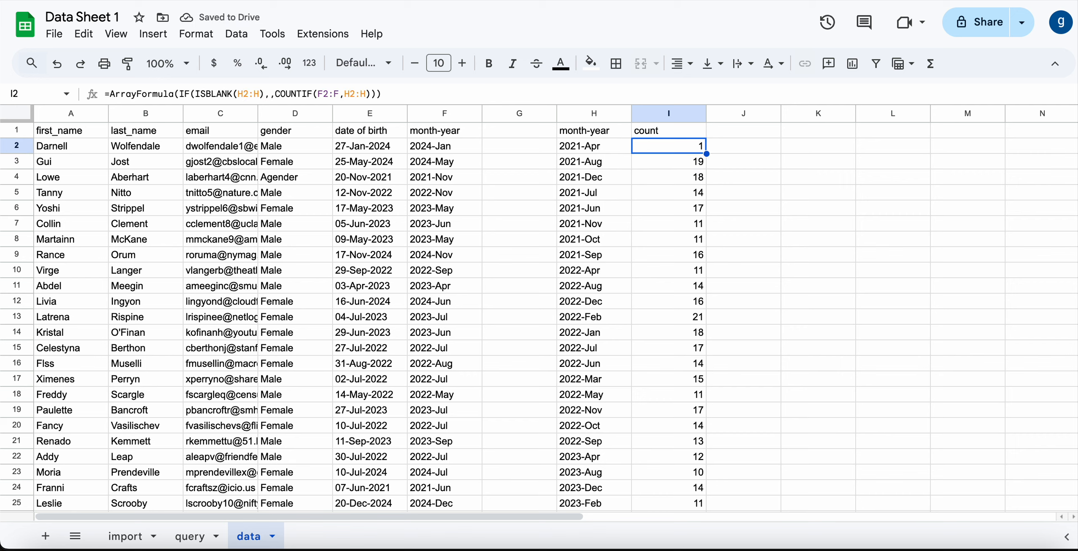
# - Examine the unique month-year values in column H and their record counts in column I
pyautogui.press('Left')
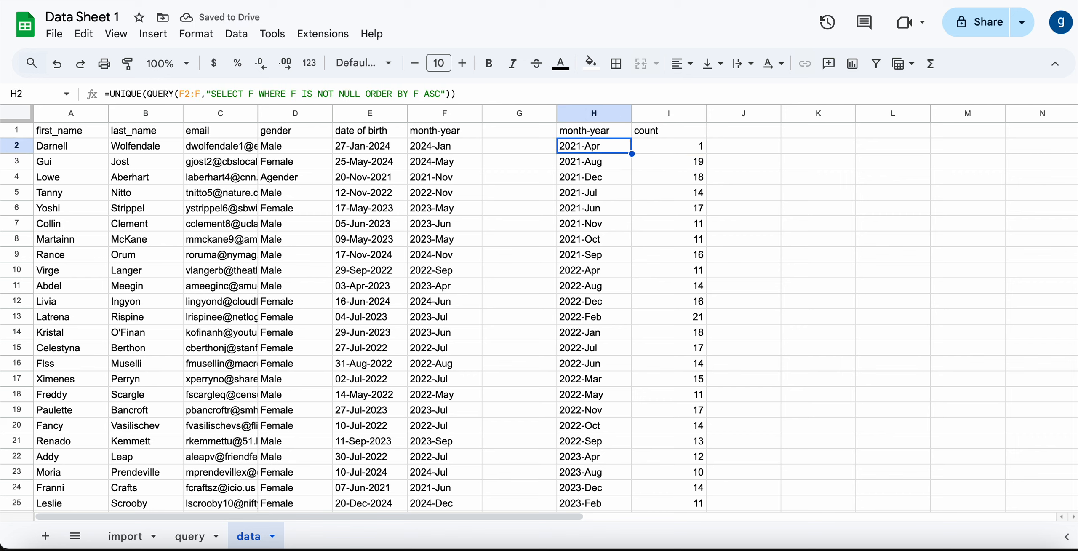
pyautogui.press('Down')
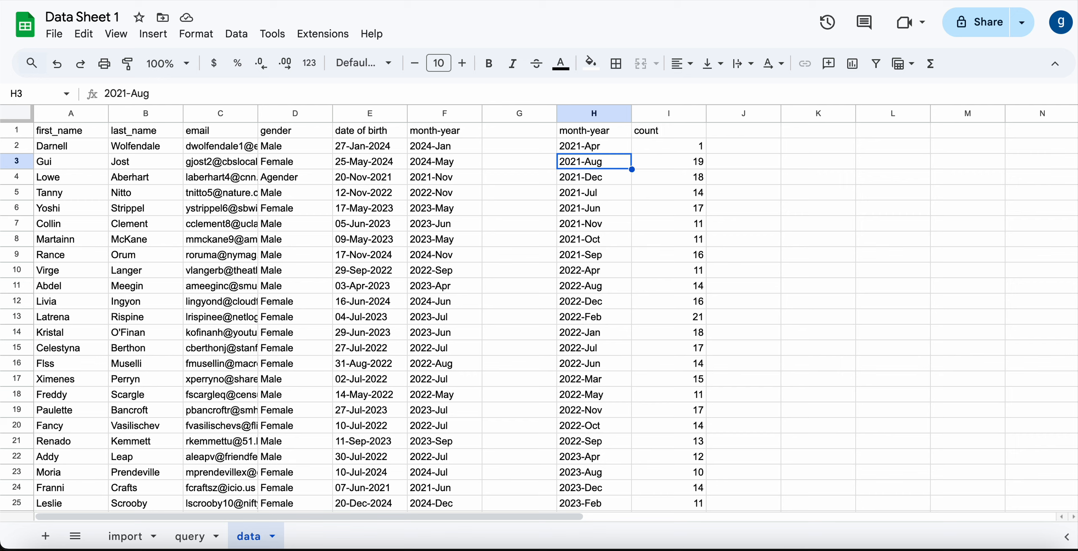
pyautogui.press('Right')
pyautogui.press('Down')
pyautogui.press('Down')
pyautogui.press('Down')
pyautogui.press('Up')
pyautogui.press('Up')
pyautogui.press('Up')
pyautogui.press('Up')
pyautogui.press('Up')
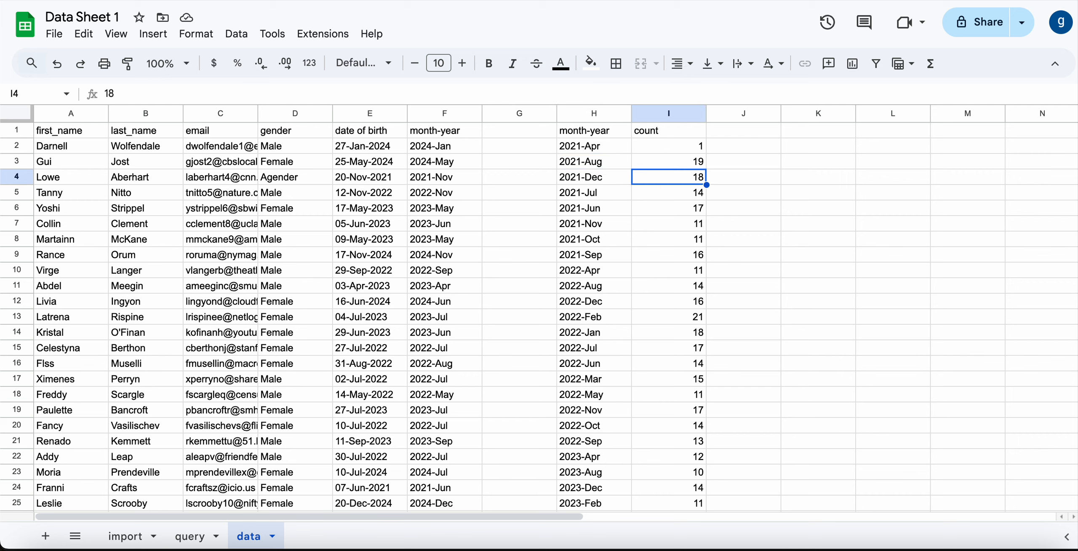
# - Total the month-year record counts in J1 with =SUM(I2:I)
pyautogui.press('Right')
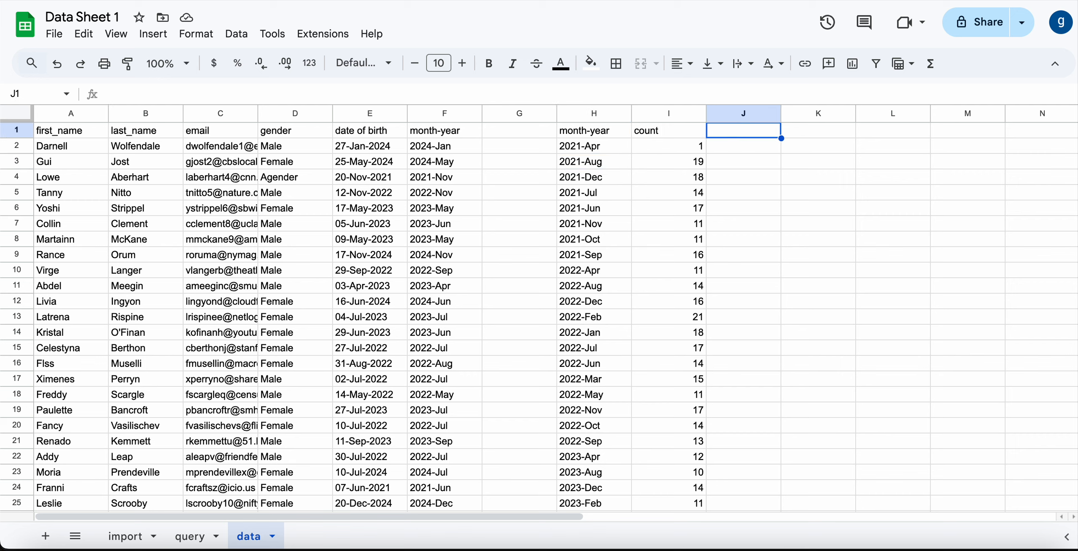
pyautogui.write('=SUM')
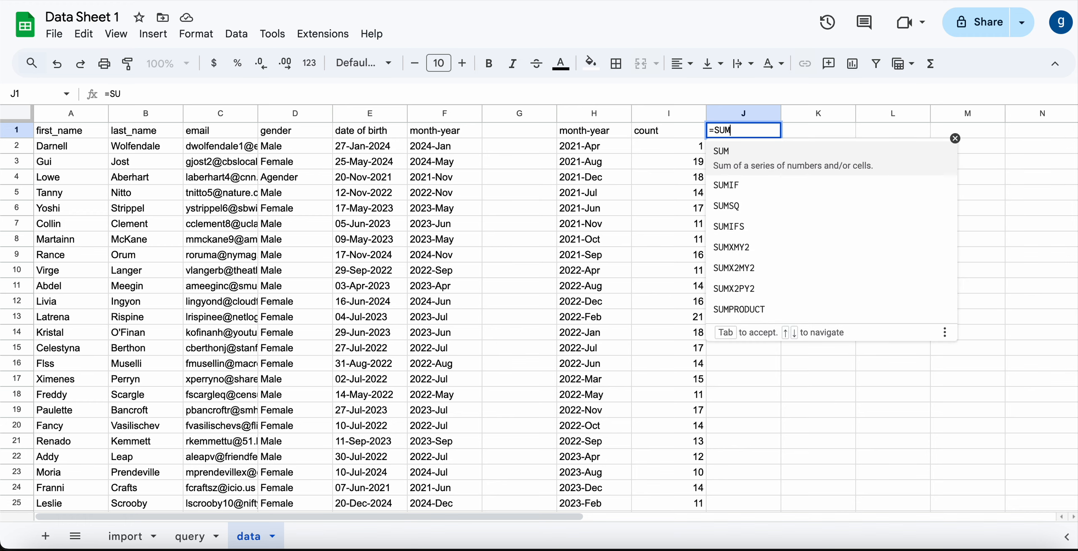
pyautogui.write('(I2:')
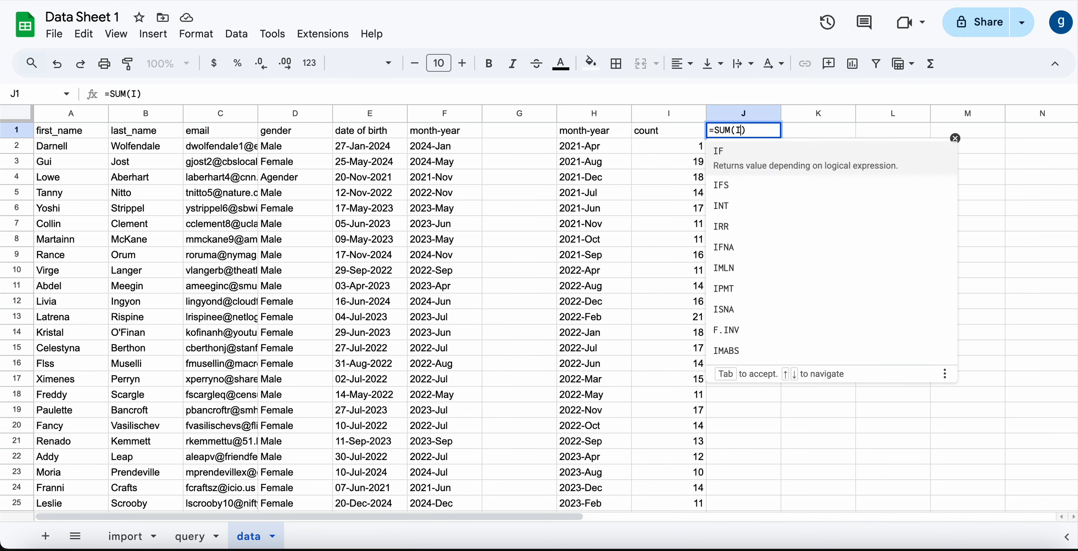
pyautogui.write('I')
pyautogui.press('Return')
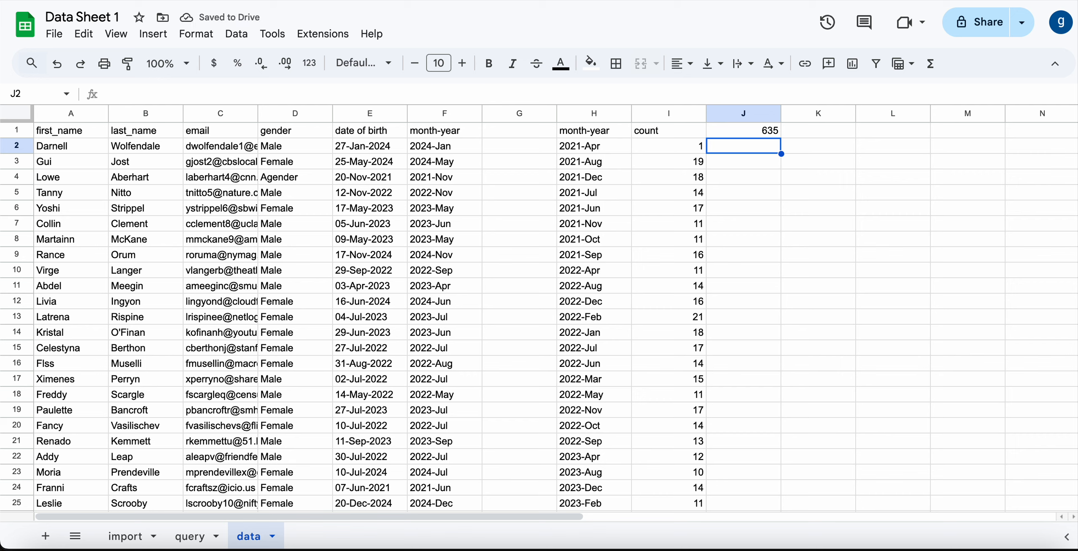
# - Review the total on the data sheet, compare the import and query sheets, and return to the data sheet
pyautogui.press('Up')
pyautogui.press('Down')
pyautogui.press('Right')
pyautogui.press('Right')
pyautogui.press('Left')
pyautogui.press('Left')
pyautogui.click(132, 536)
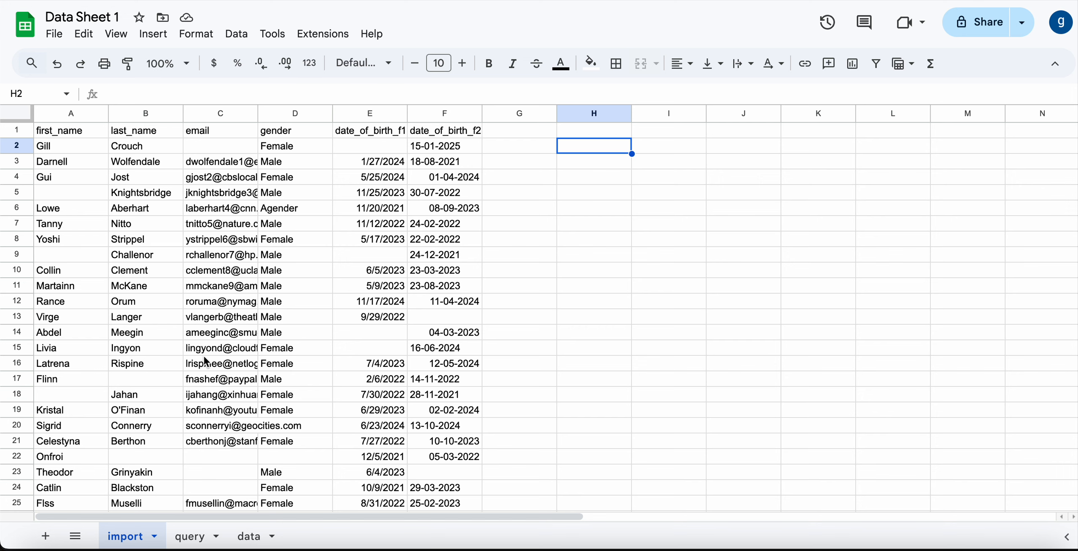
pyautogui.click(194, 536)
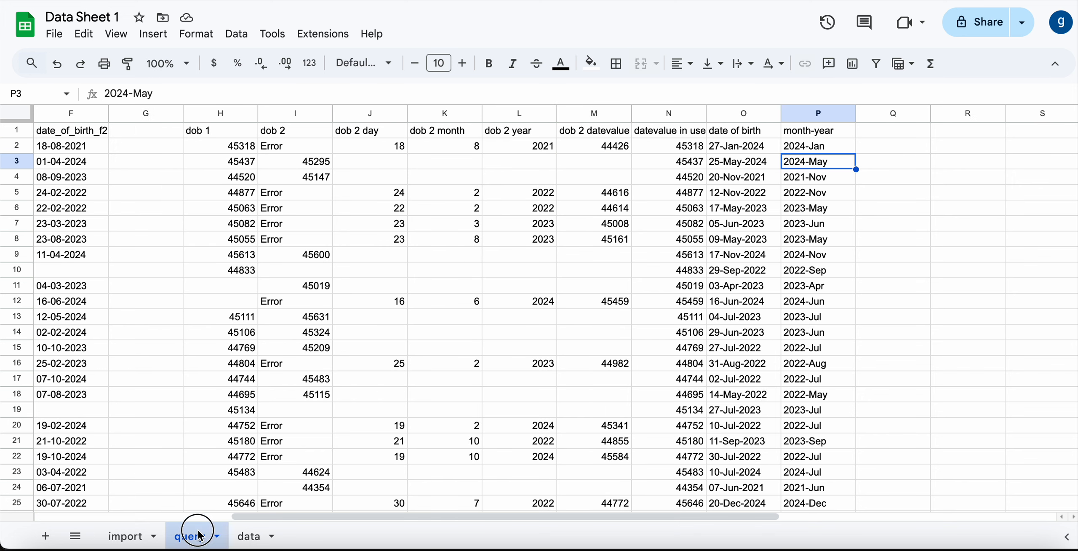
pyautogui.click(252, 536)
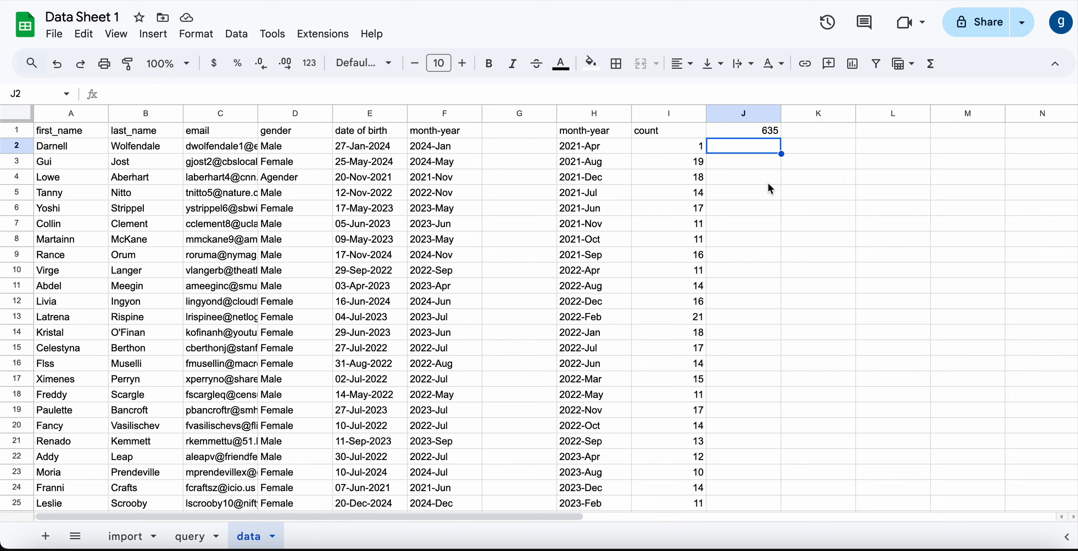
pyautogui.click(744, 172)
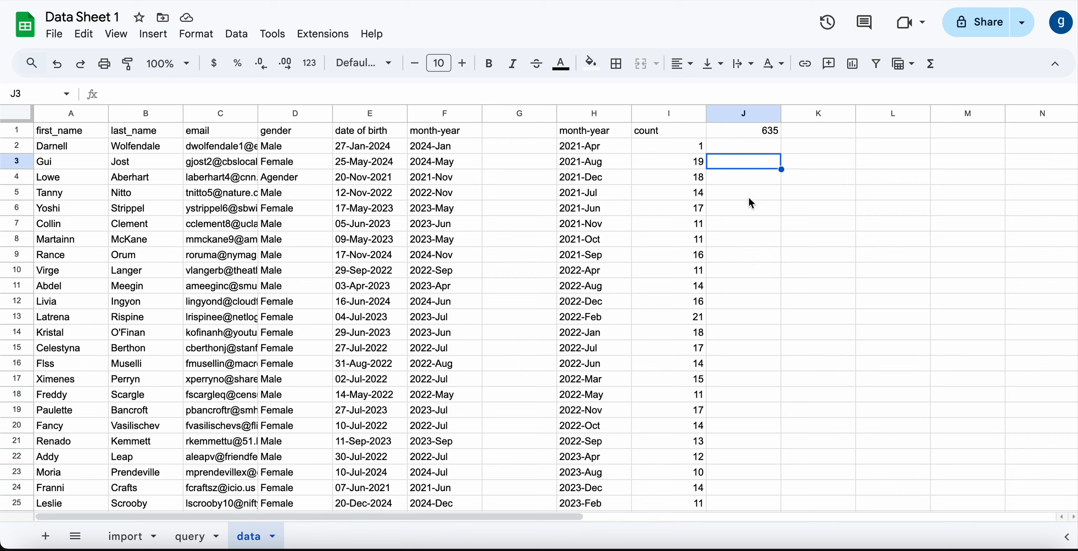